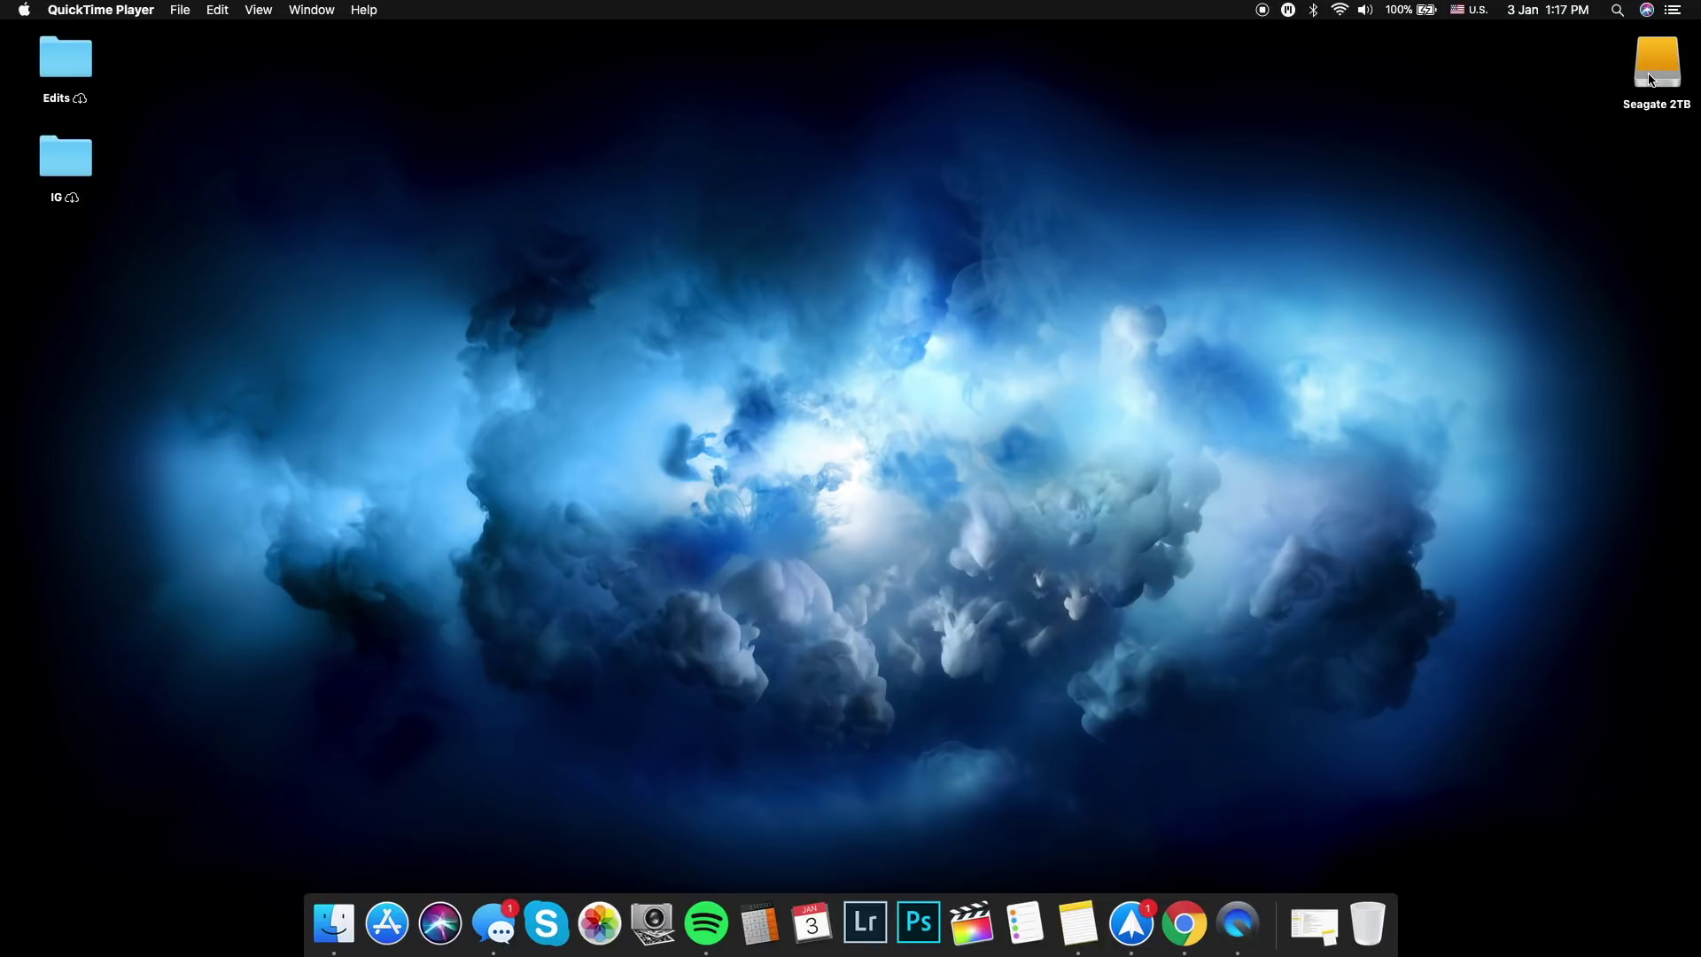
# - Open the Seagate 2TB drive, then YouTube, then the 'How I edit my drone videos' folder
pyautogui.doubleClick(1649, 80)
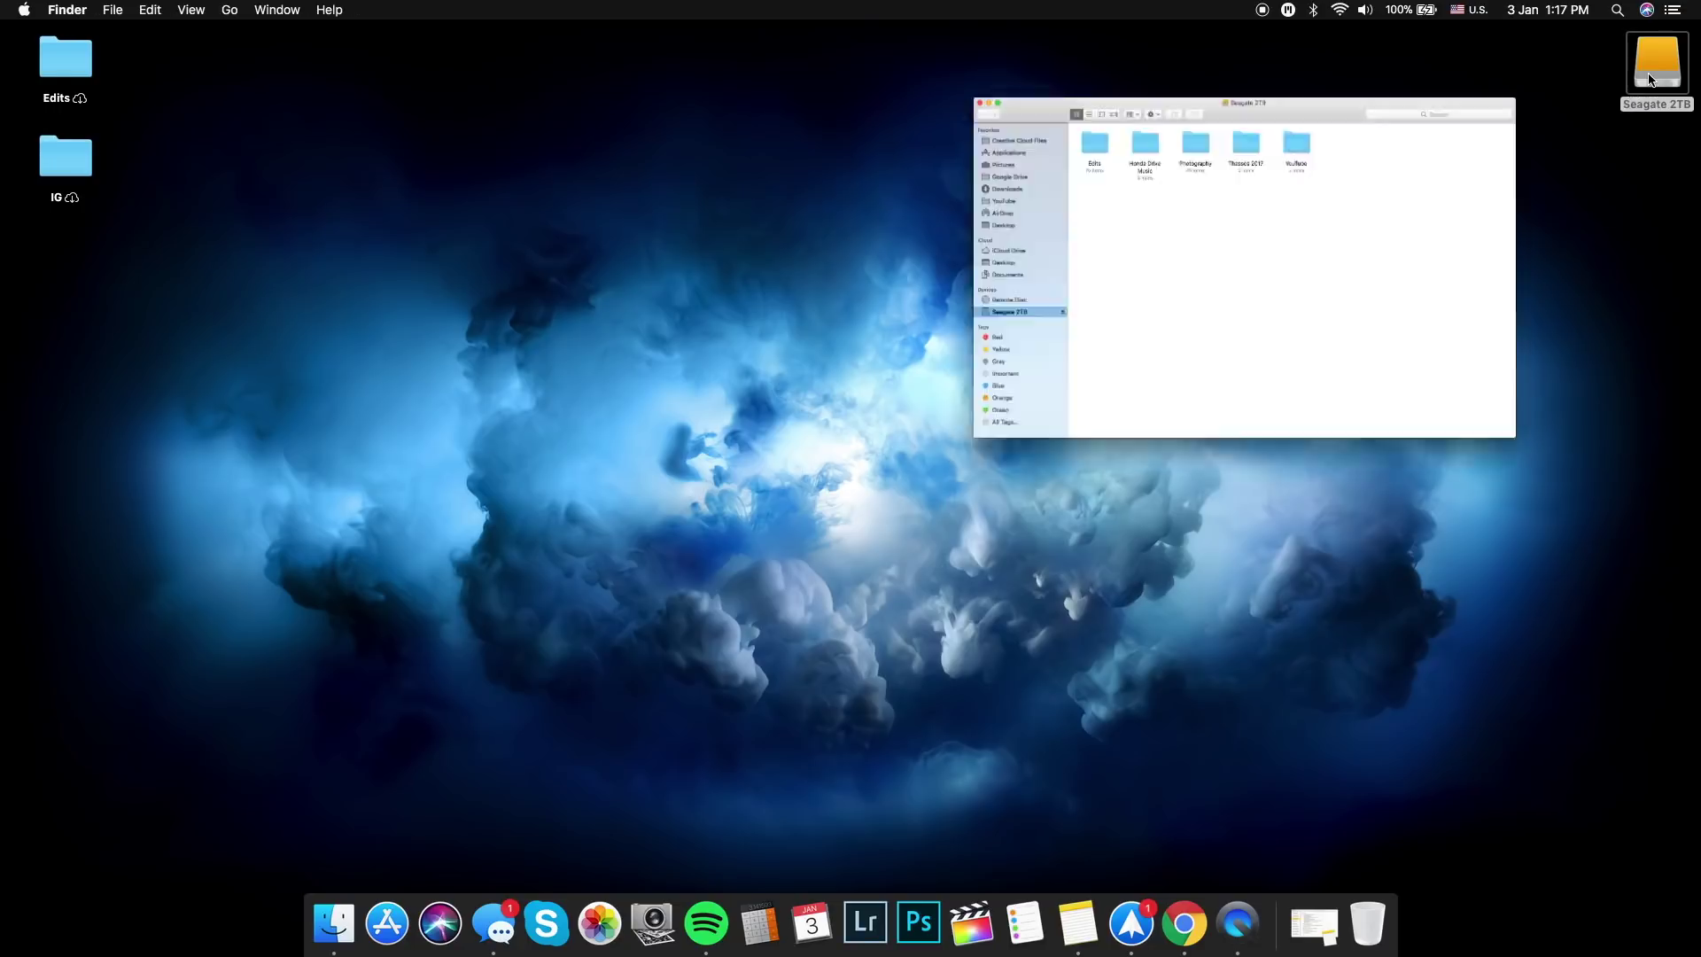
pyautogui.click(903, 255)
pyautogui.doubleClick(904, 257)
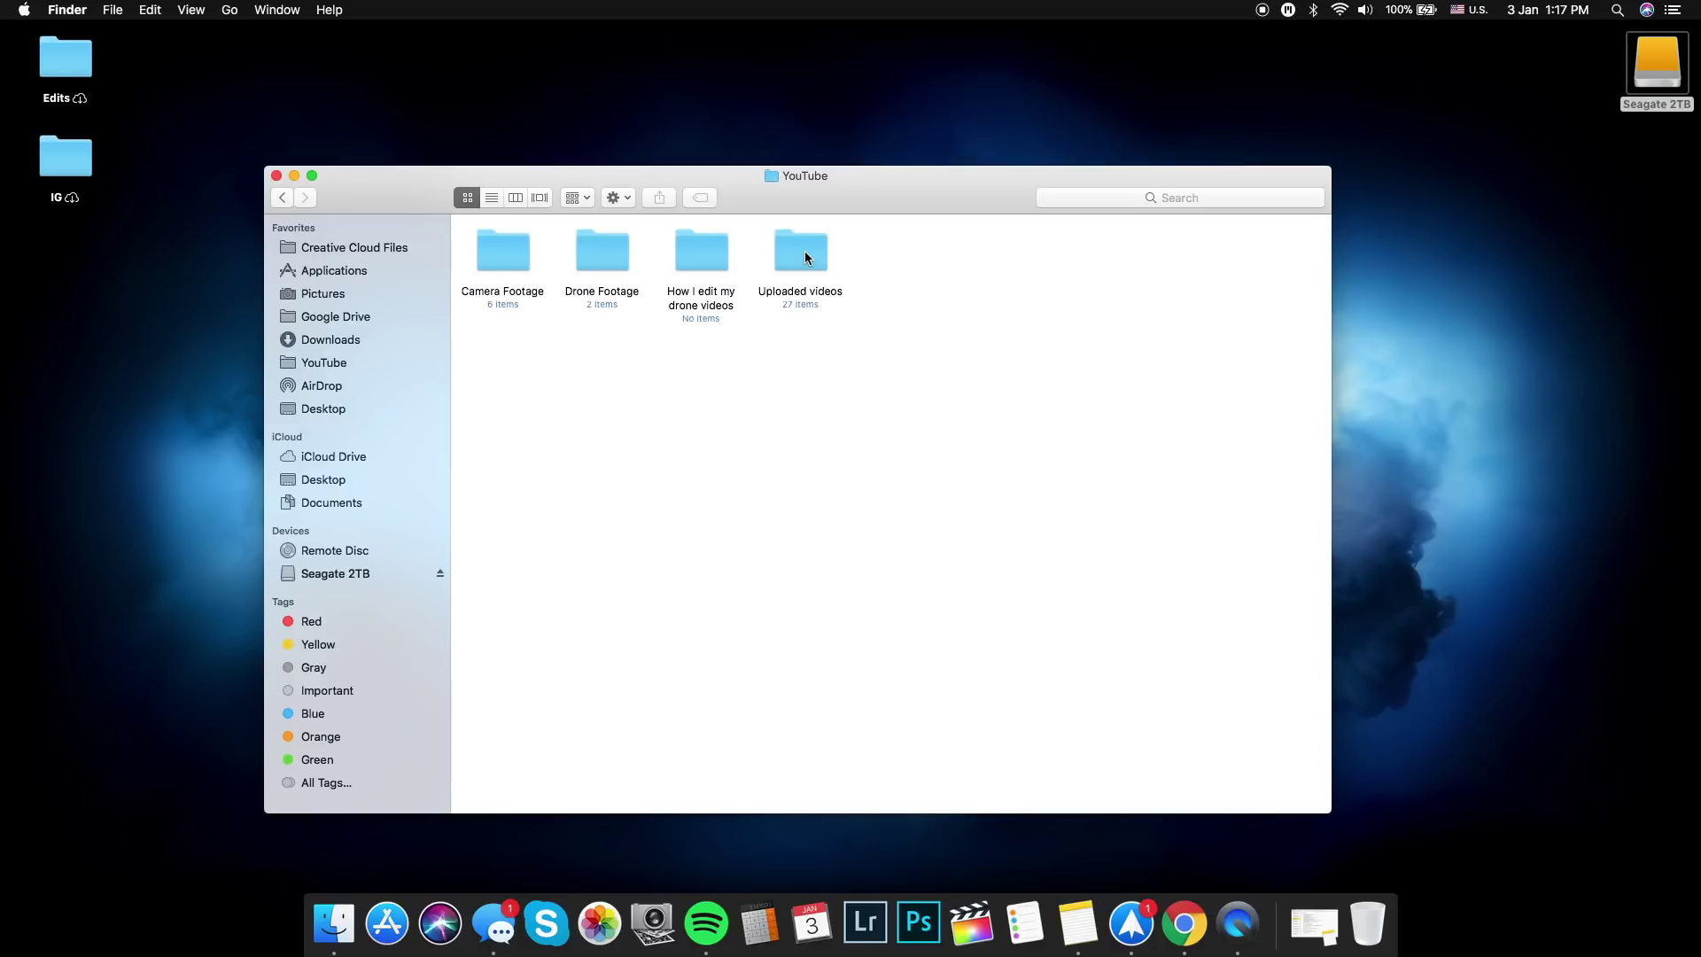
pyautogui.doubleClick(702, 254)
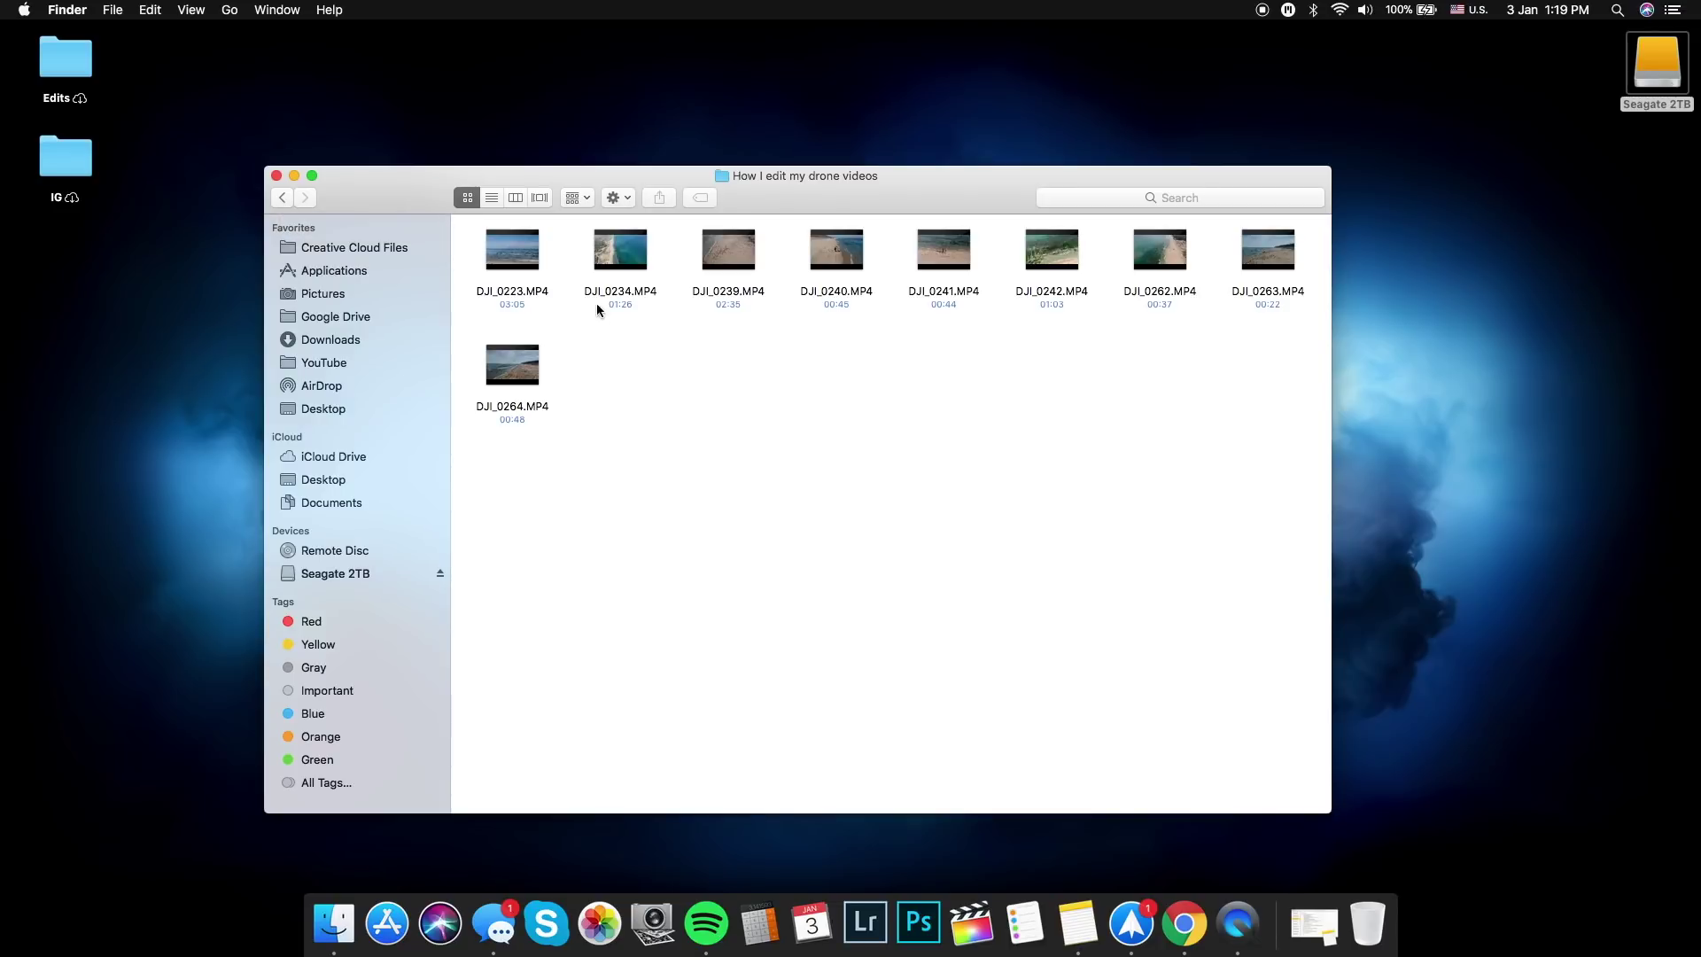
# - Copy the first four DJI drone clips
pyautogui.moveTo(491, 325); pyautogui.dragTo(822, 256)
pyautogui.rightClick(820, 255)
pyautogui.click(870, 496)
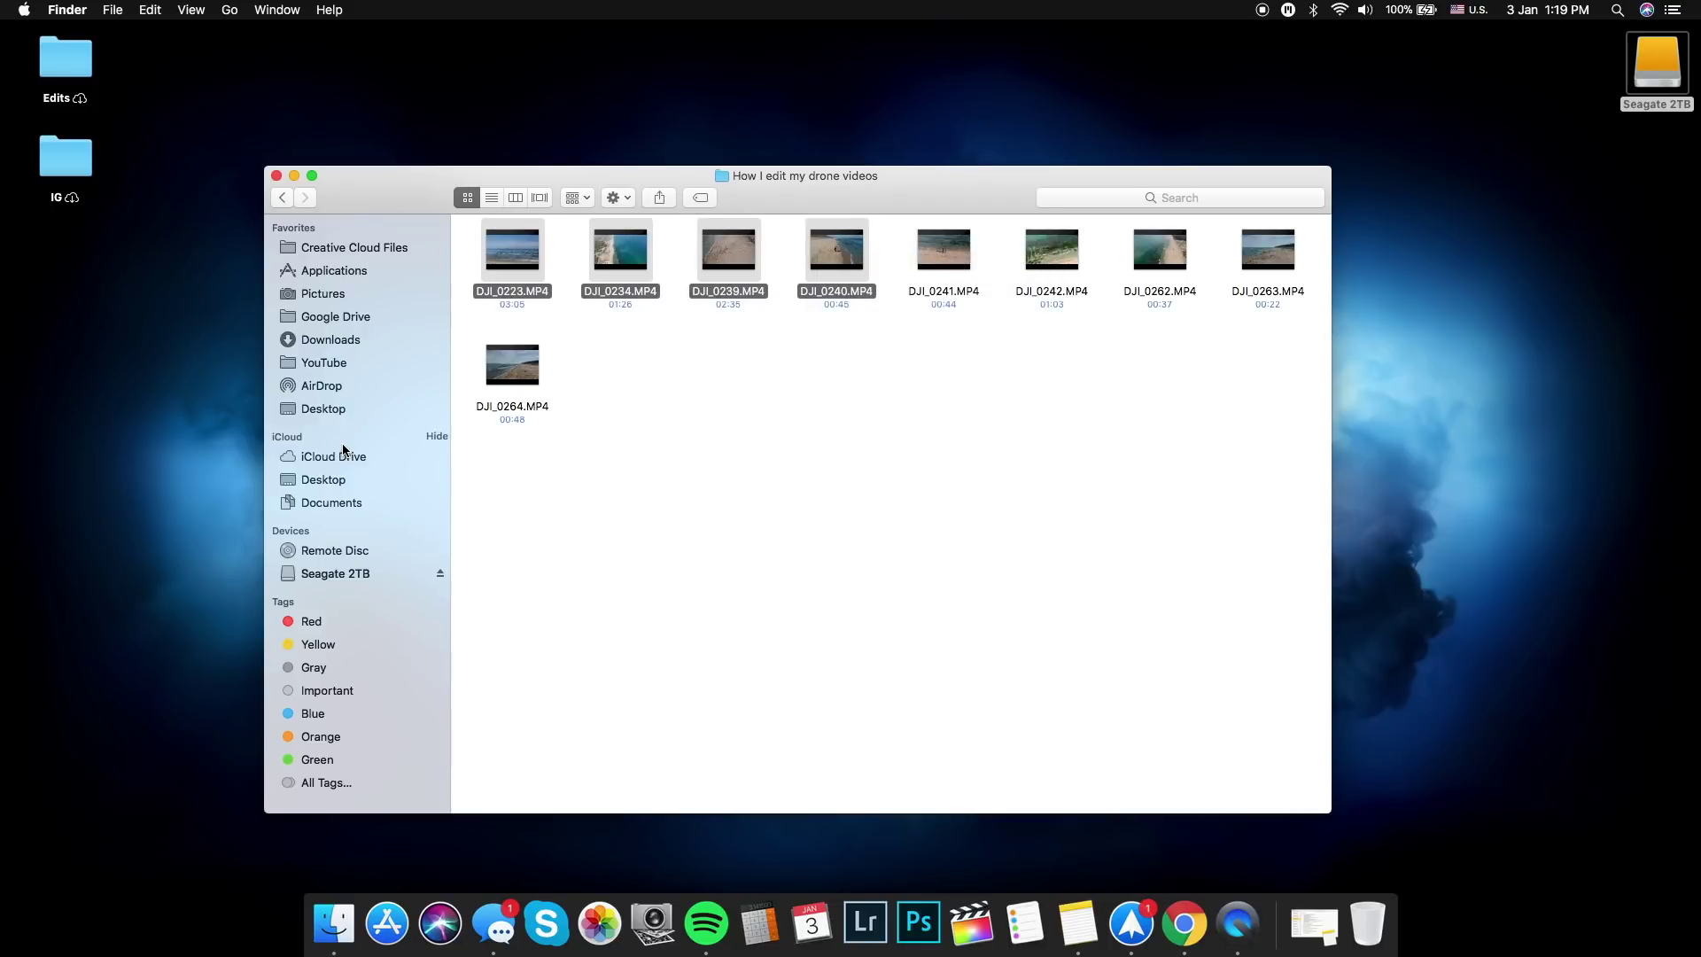
# - In YouTube > In progress!, create and open a new folder named 'How I edit my videos'
pyautogui.click(327, 364)
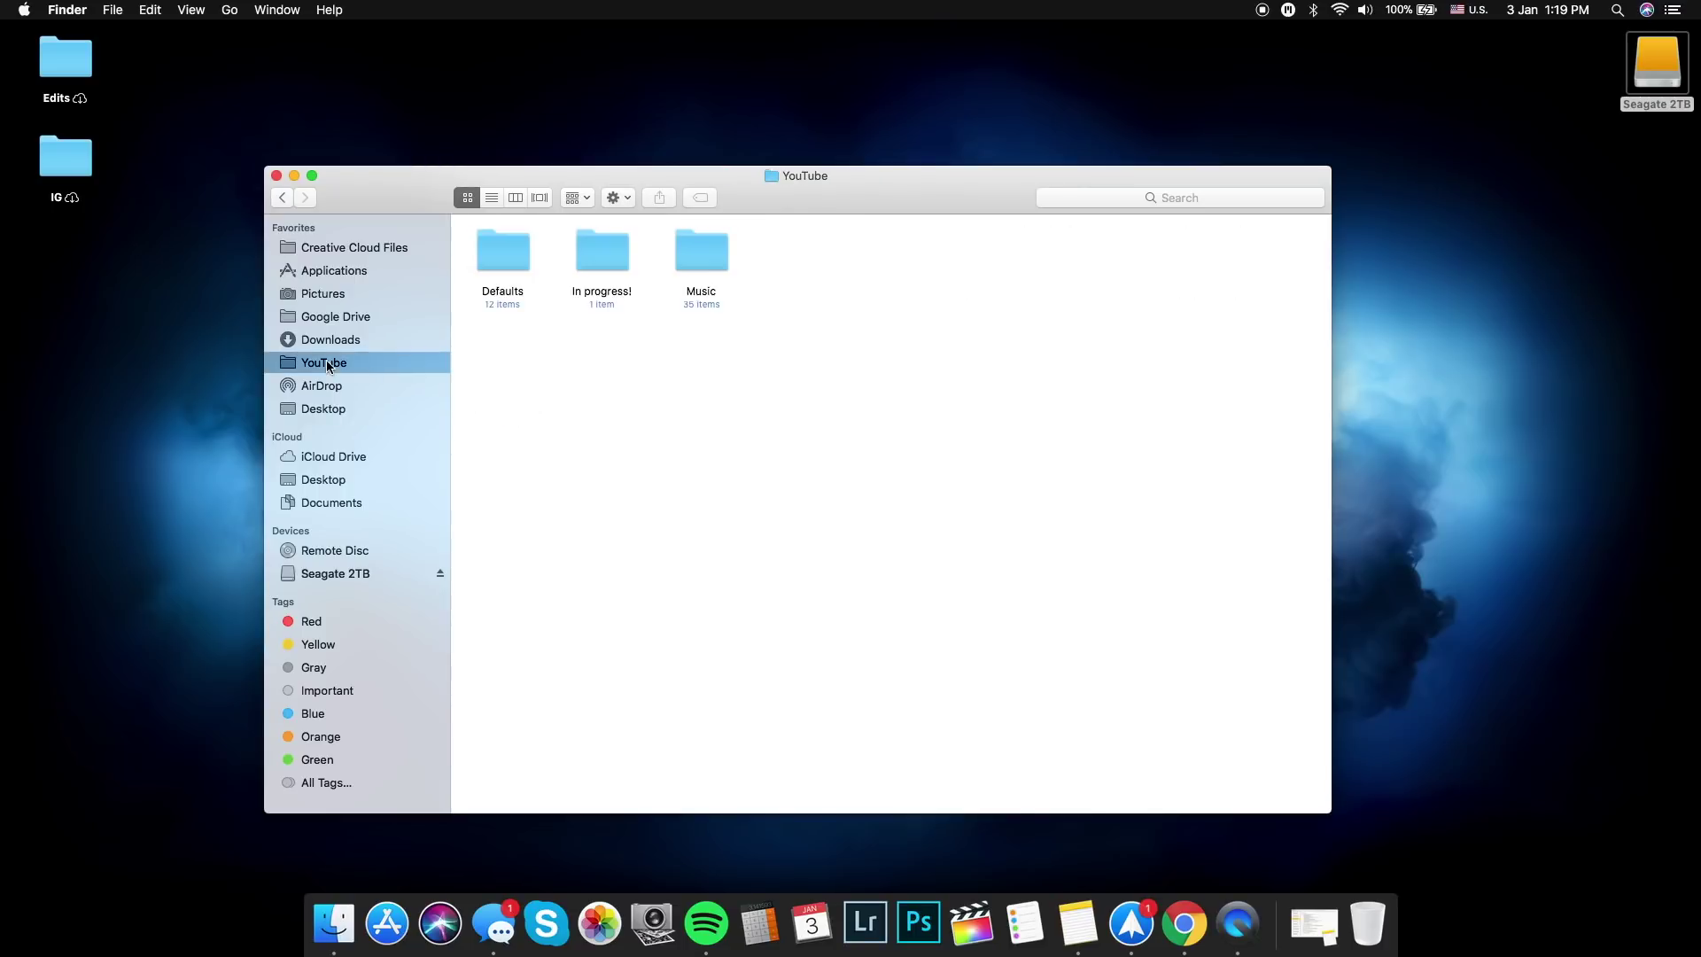
pyautogui.doubleClick(603, 252)
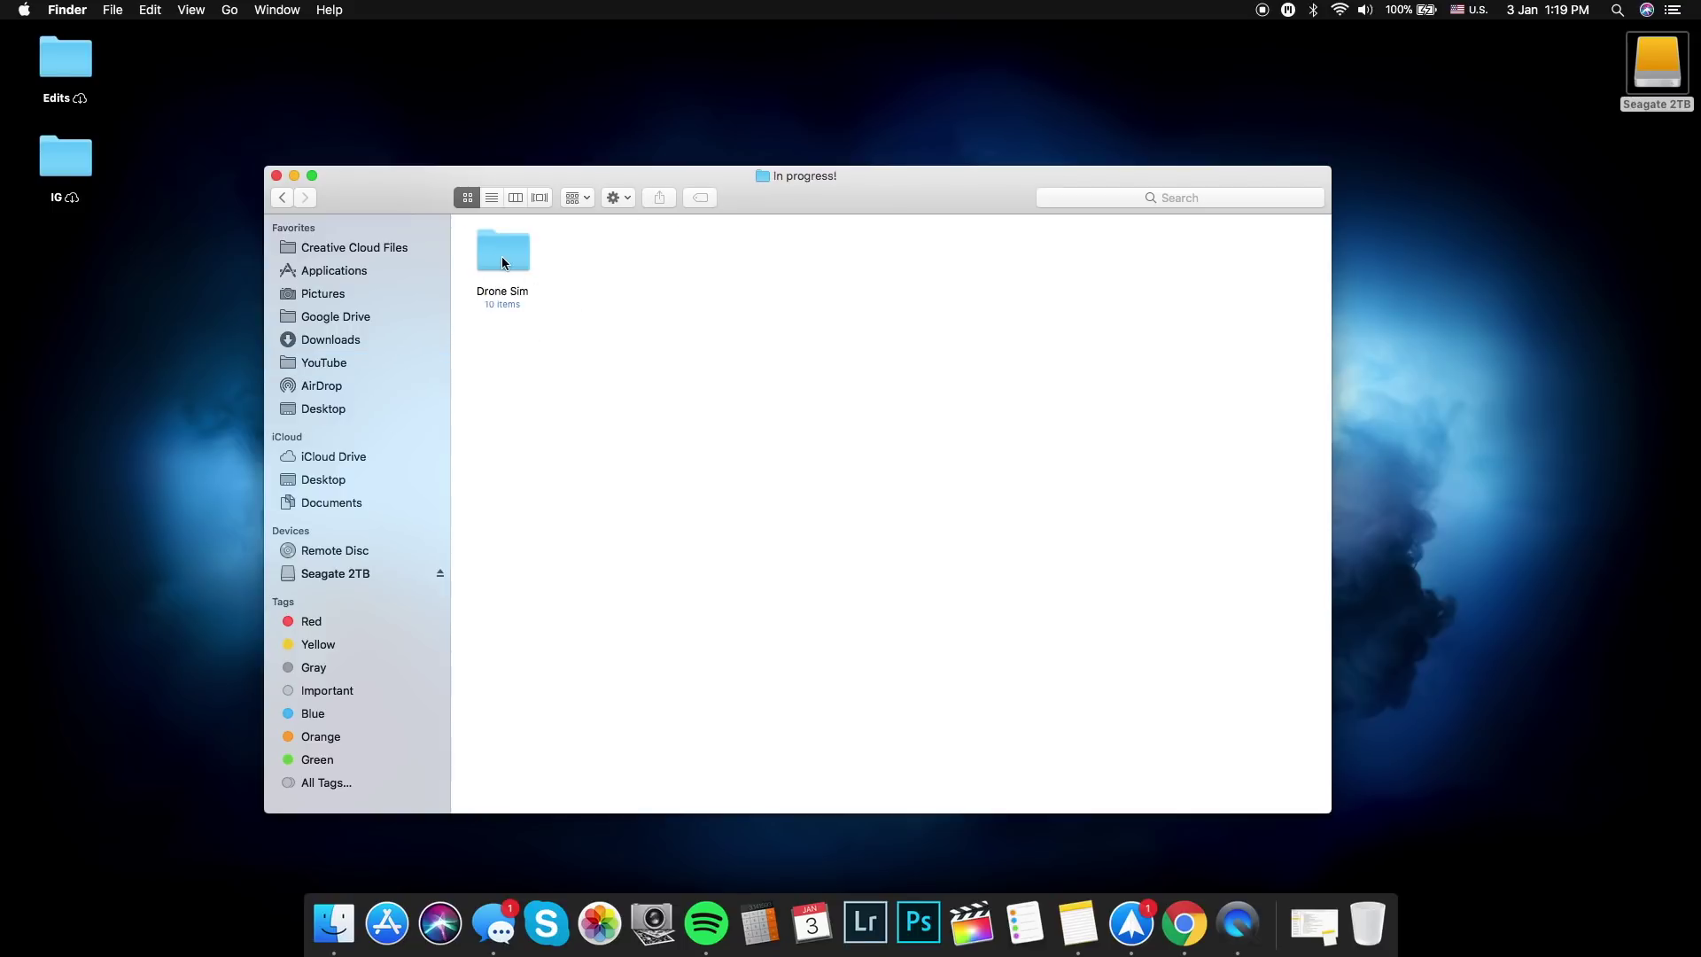
pyautogui.rightClick(663, 311)
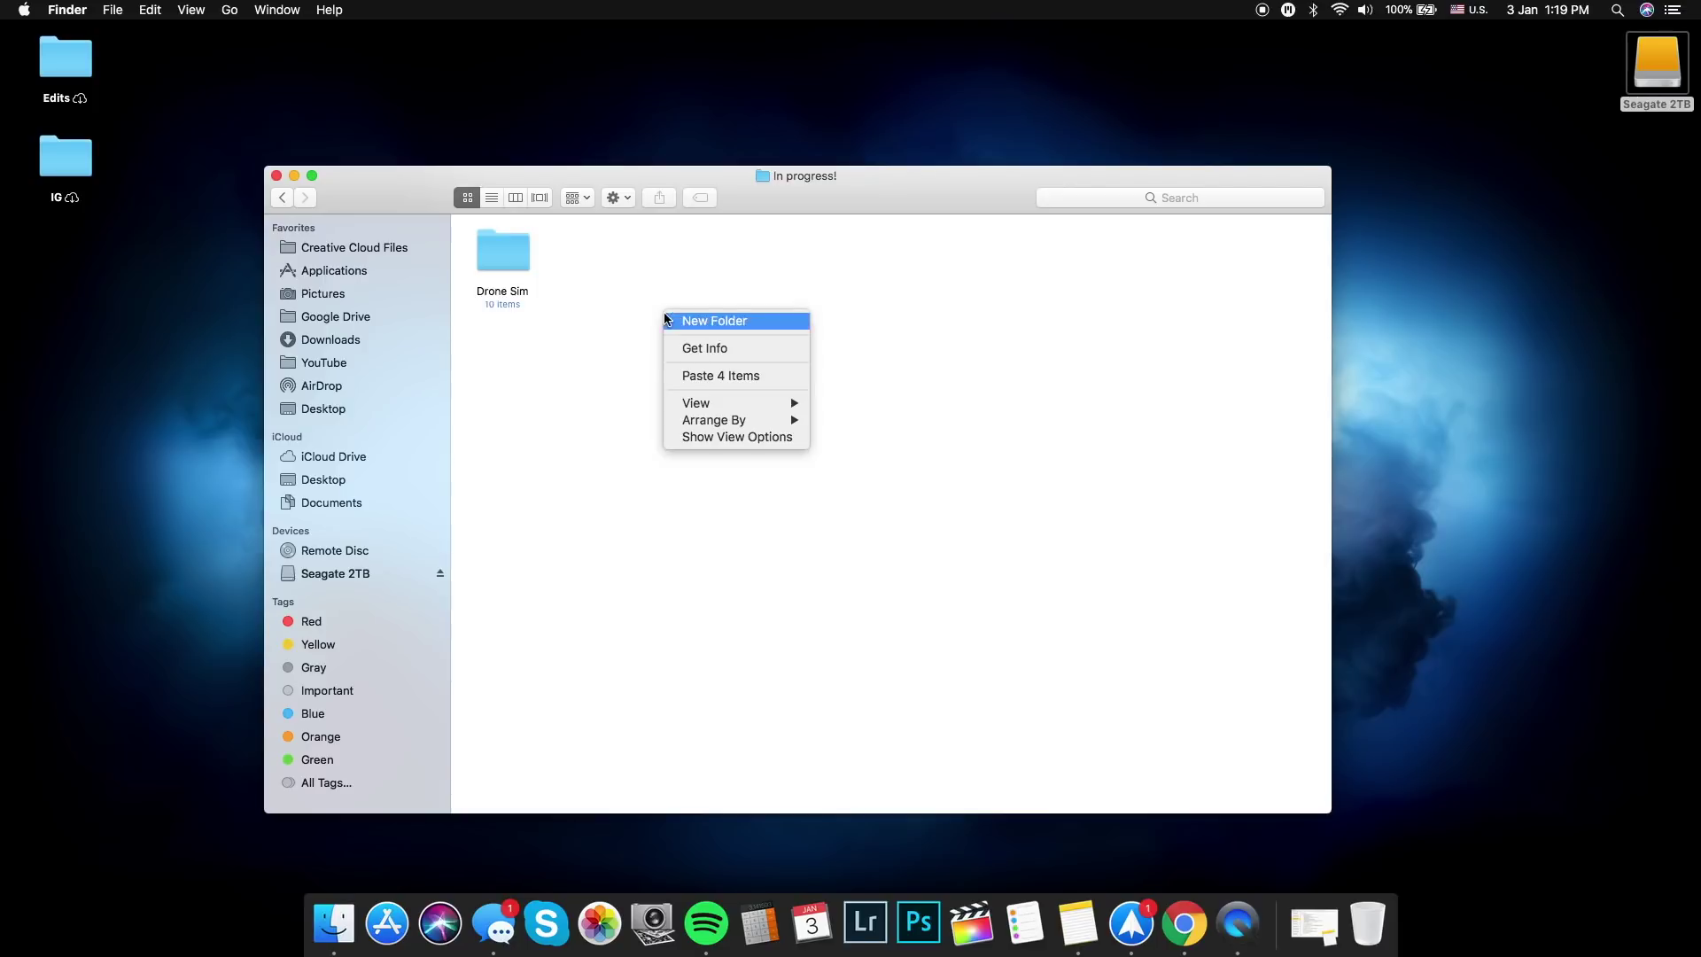
pyautogui.click(728, 321)
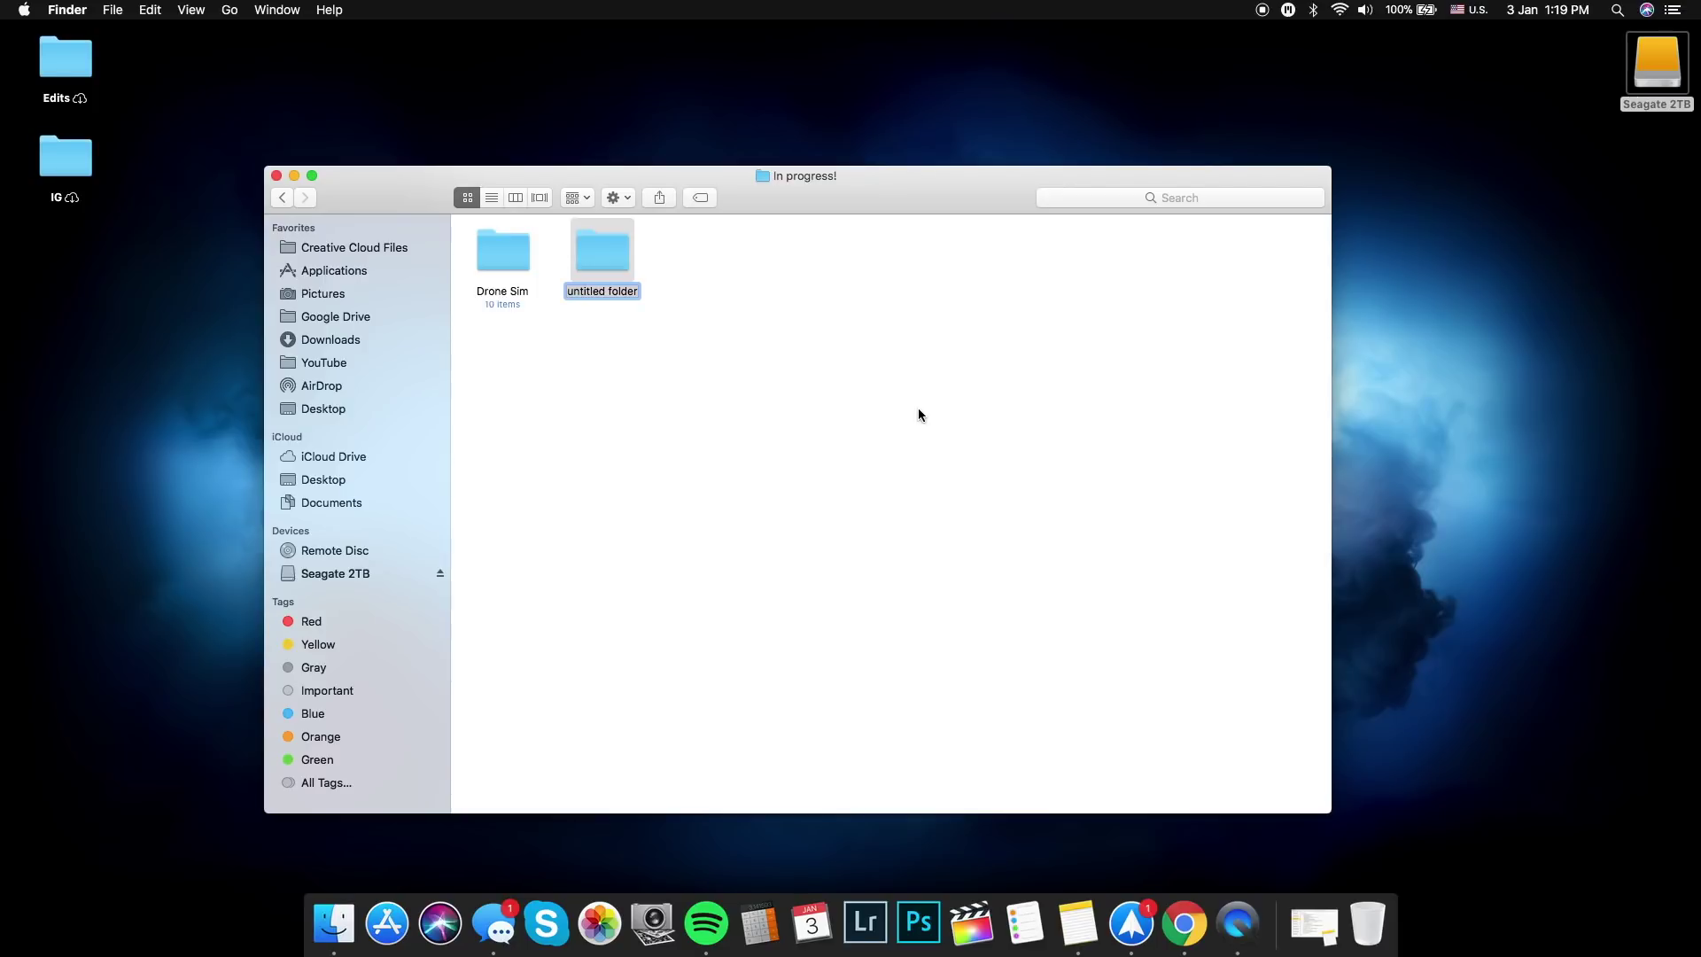
pyautogui.write('How I edit my videos')
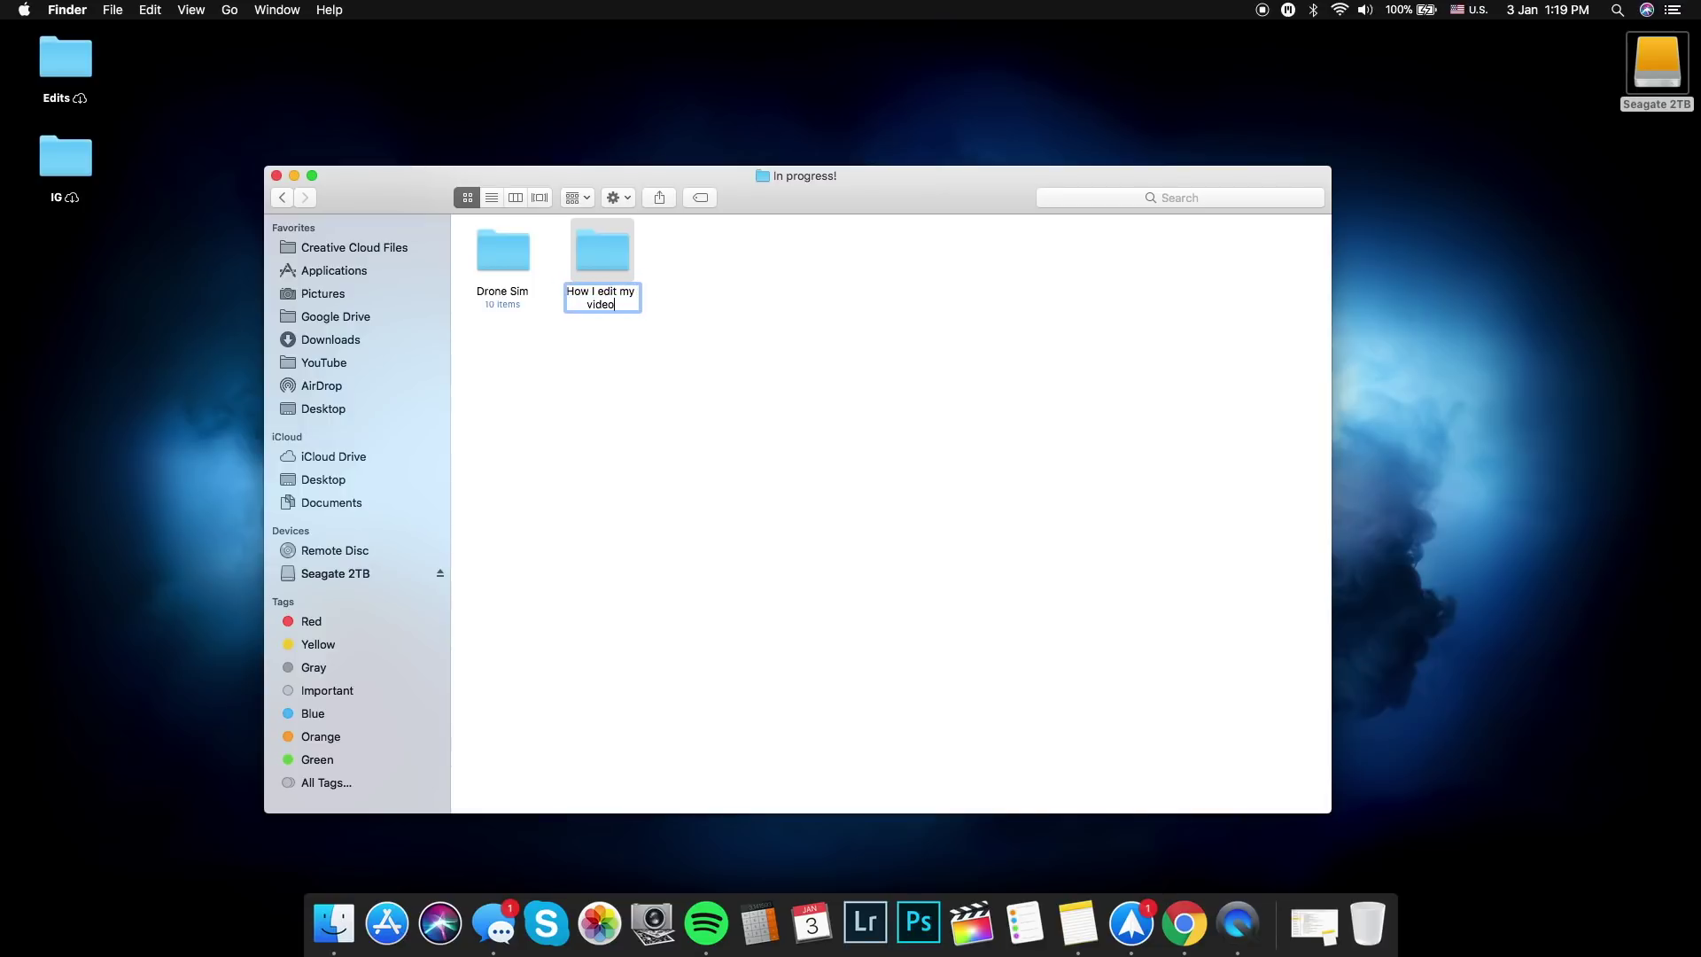
pyautogui.press('Return')
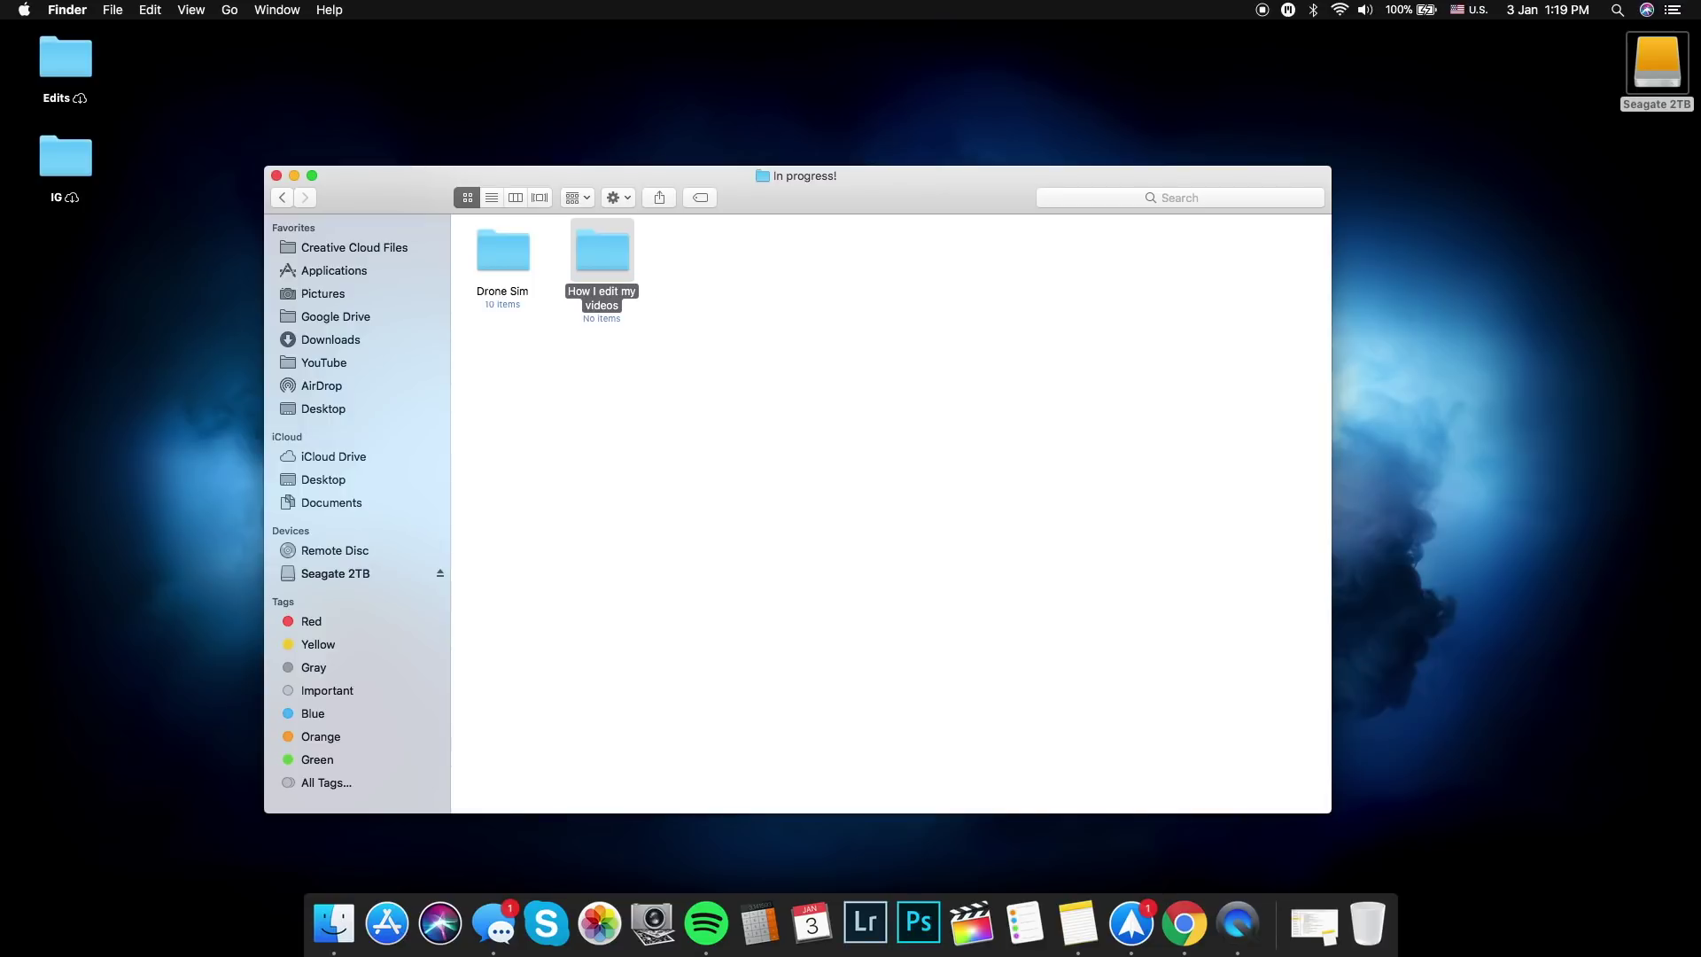
pyautogui.doubleClick(615, 248)
# - Paste the four copied DJI clips into the new folder and launch Final Cut Pro
pyautogui.rightClick(604, 344)
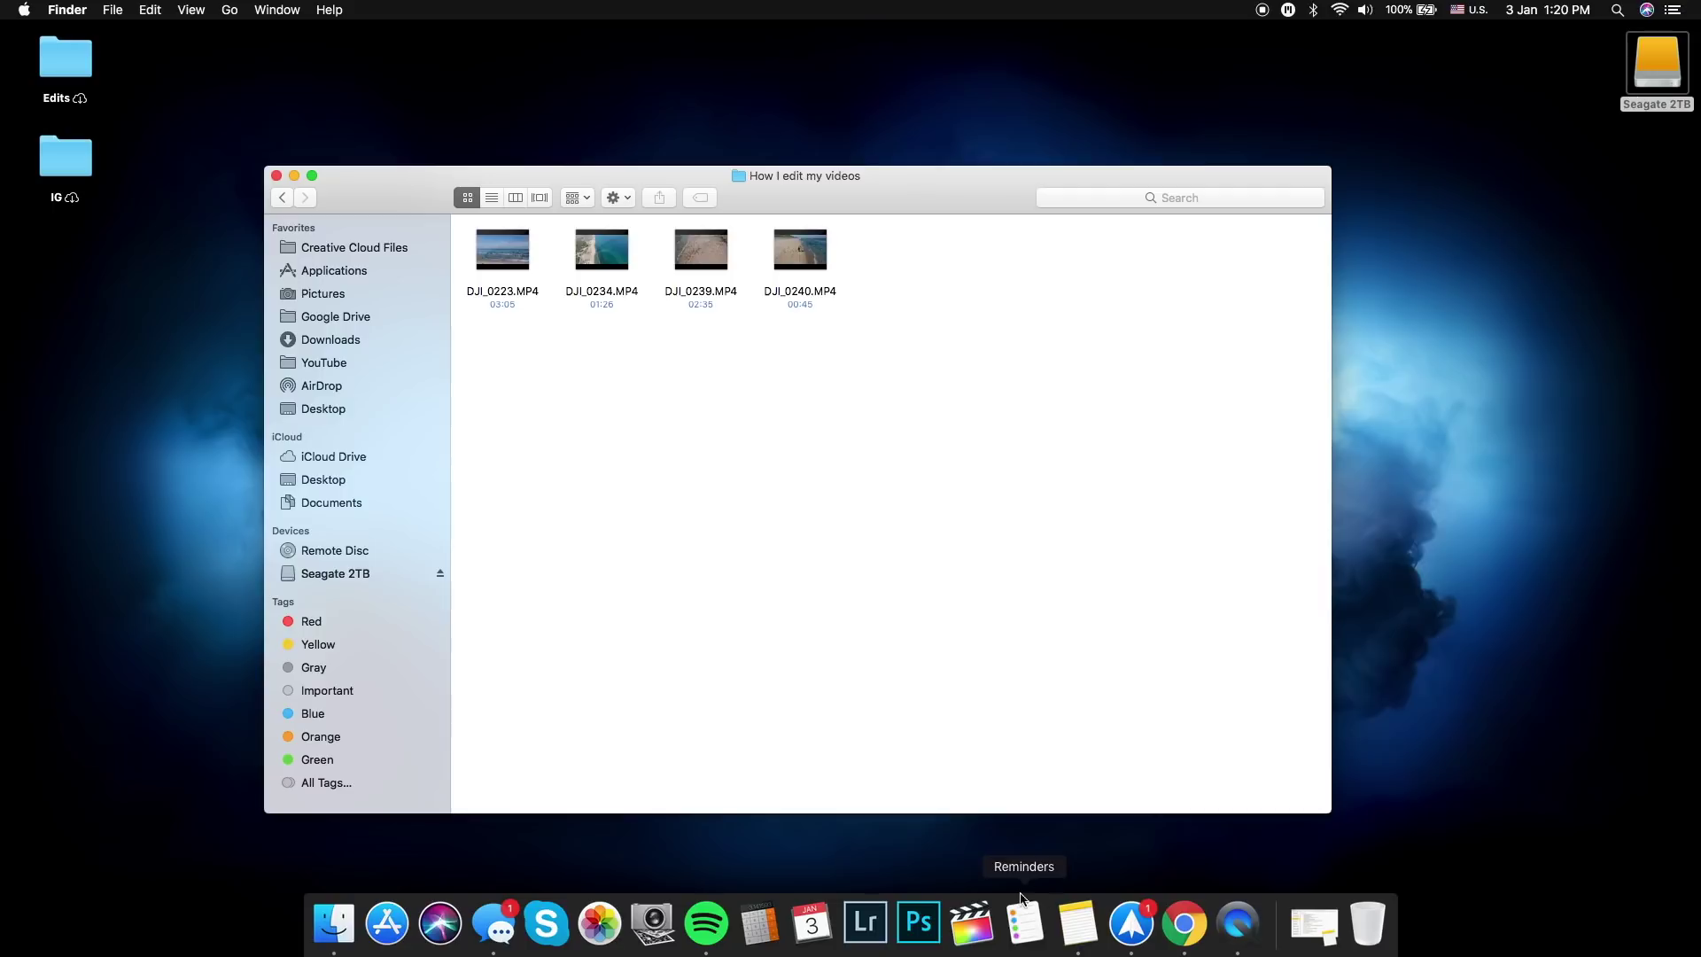
pyautogui.click(972, 930)
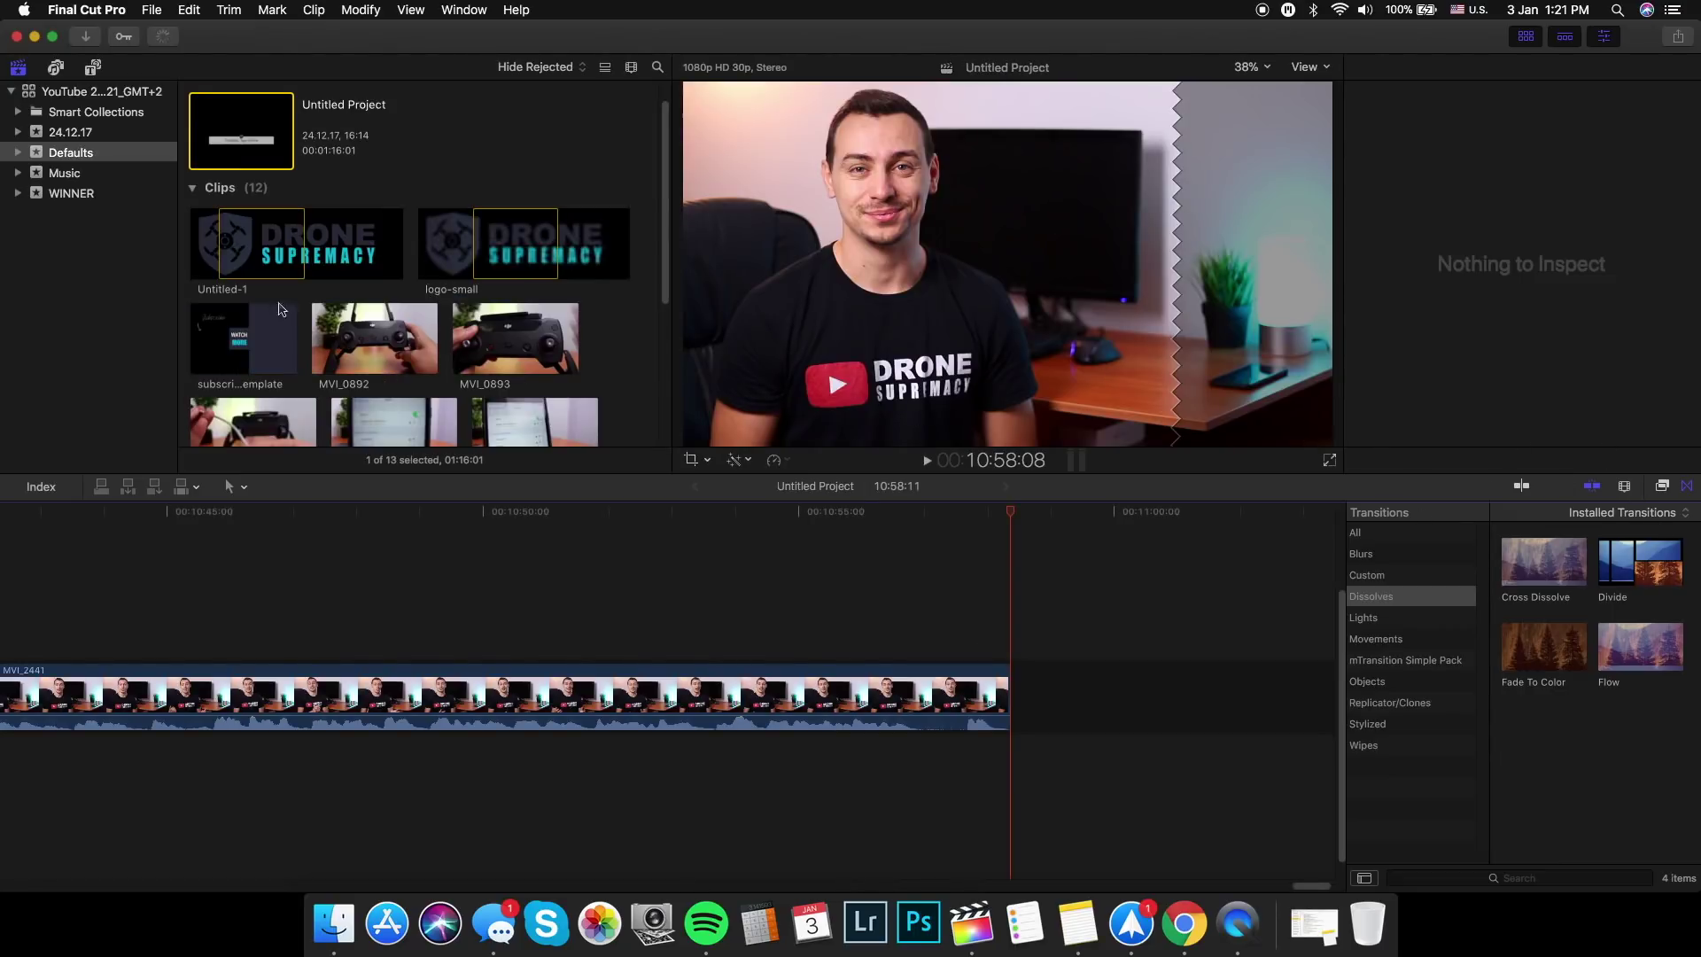
# - Create a new event 'How I edit my videos' with a new Untitled Project
pyautogui.rightClick(83, 228)
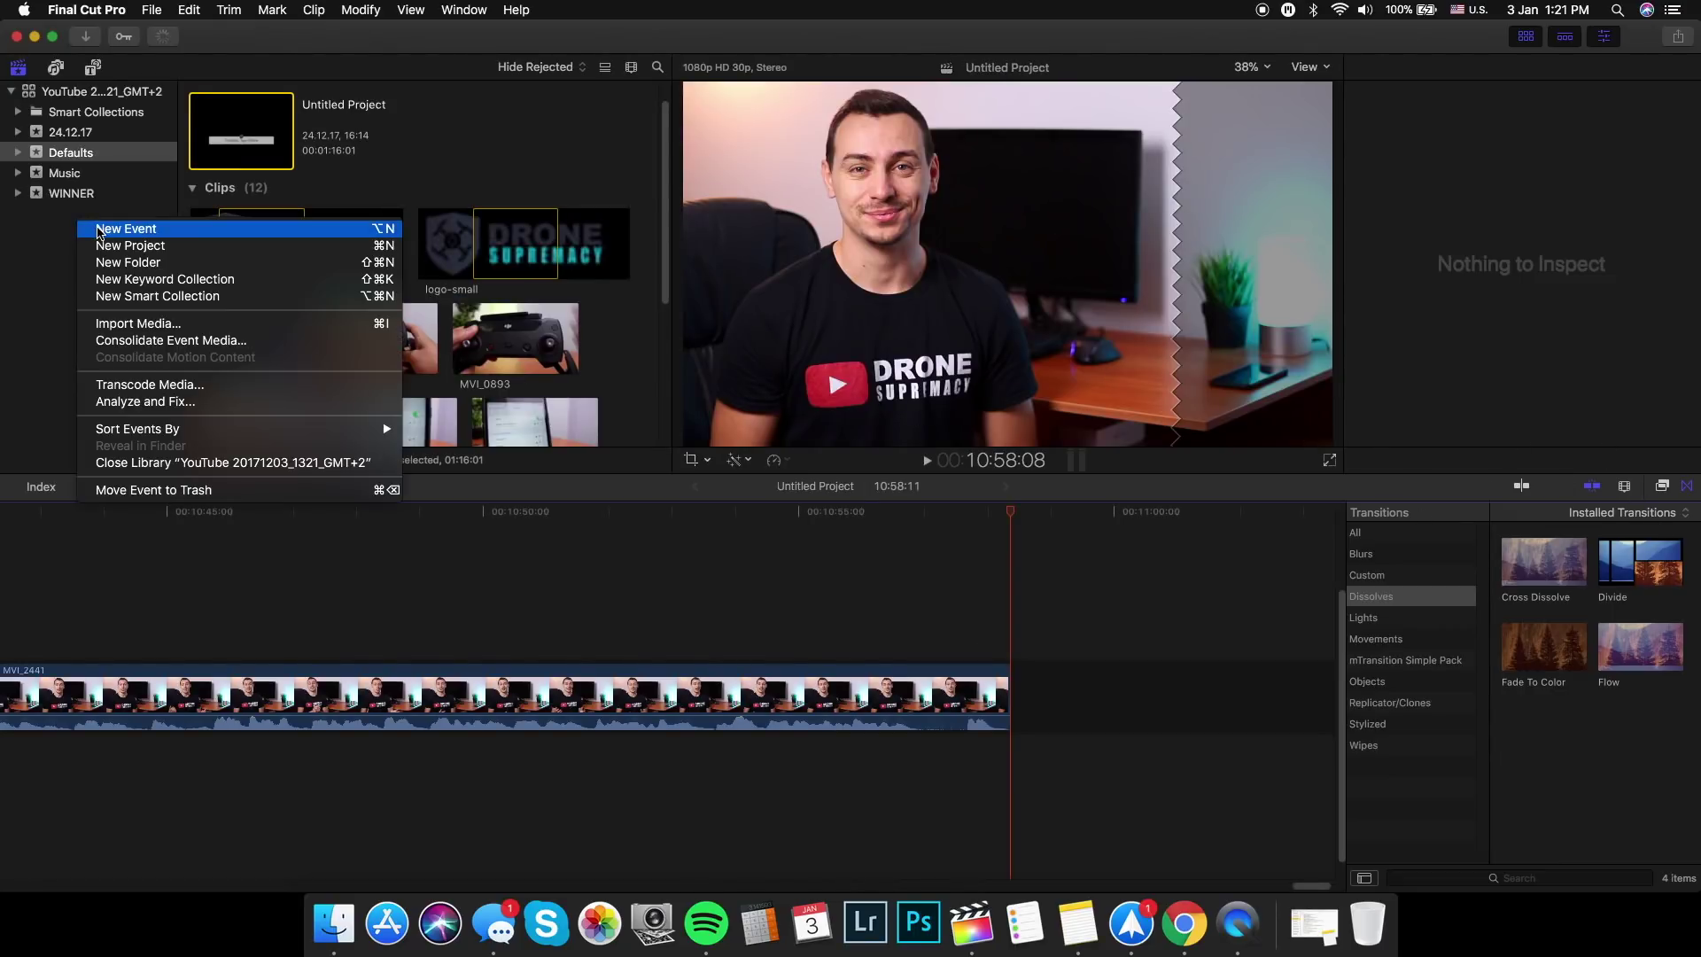
pyautogui.click(99, 232)
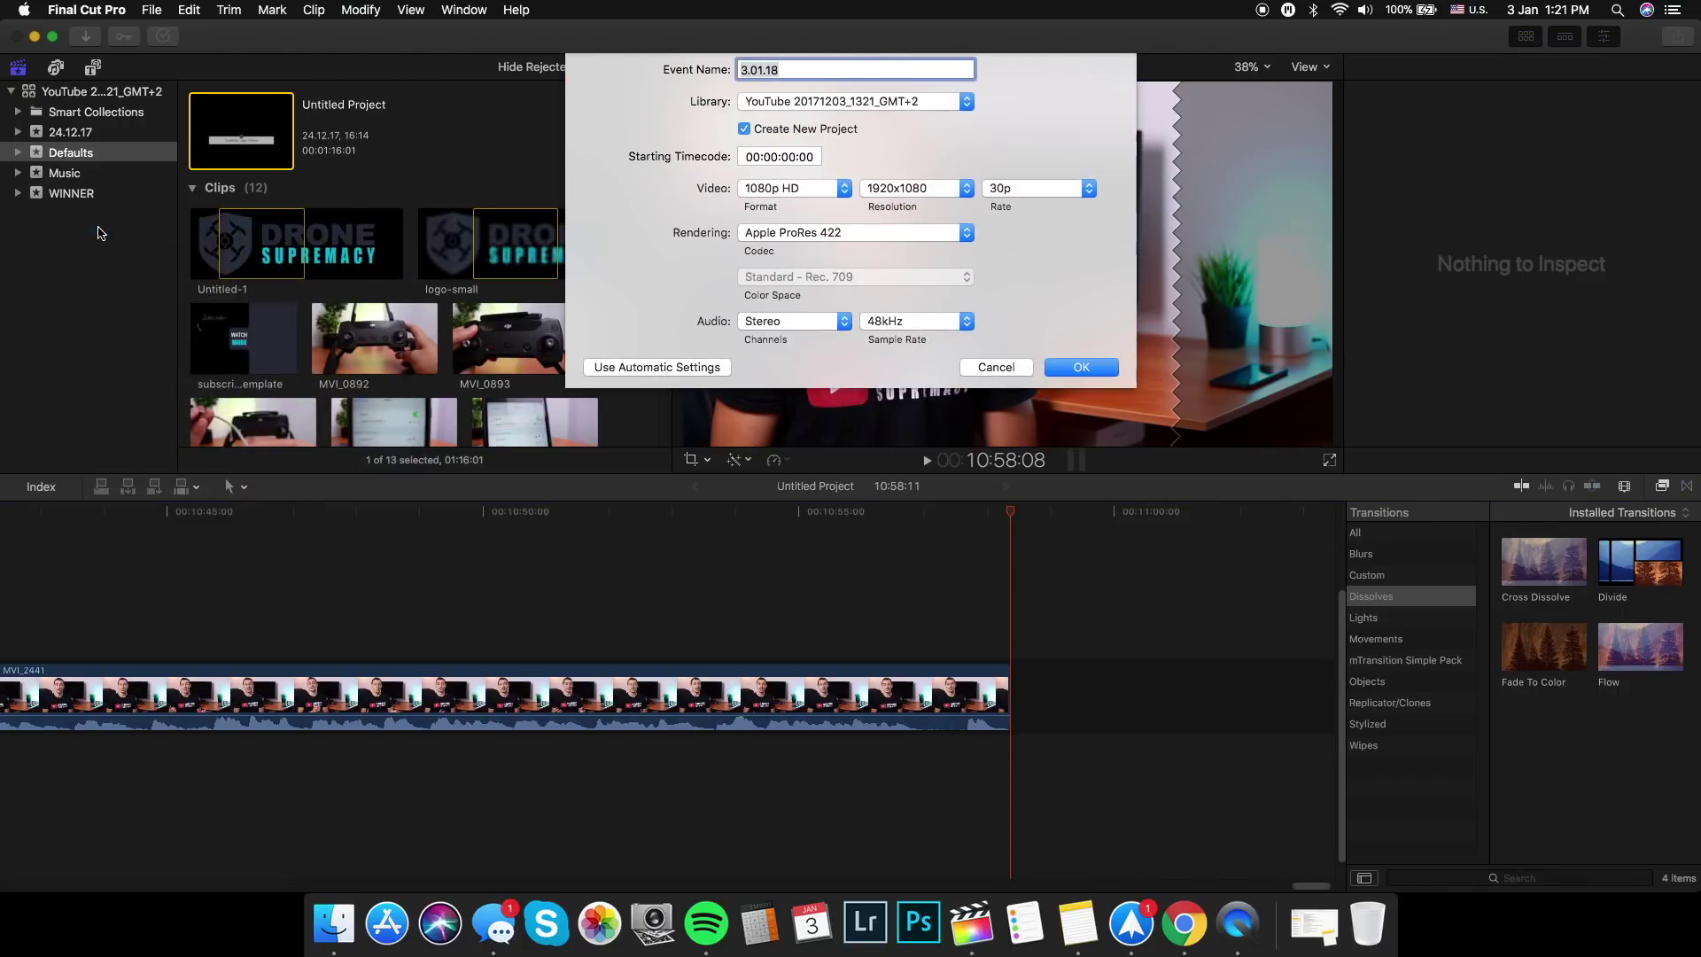
pyautogui.write('How I edit my videos')
pyautogui.click(1080, 369)
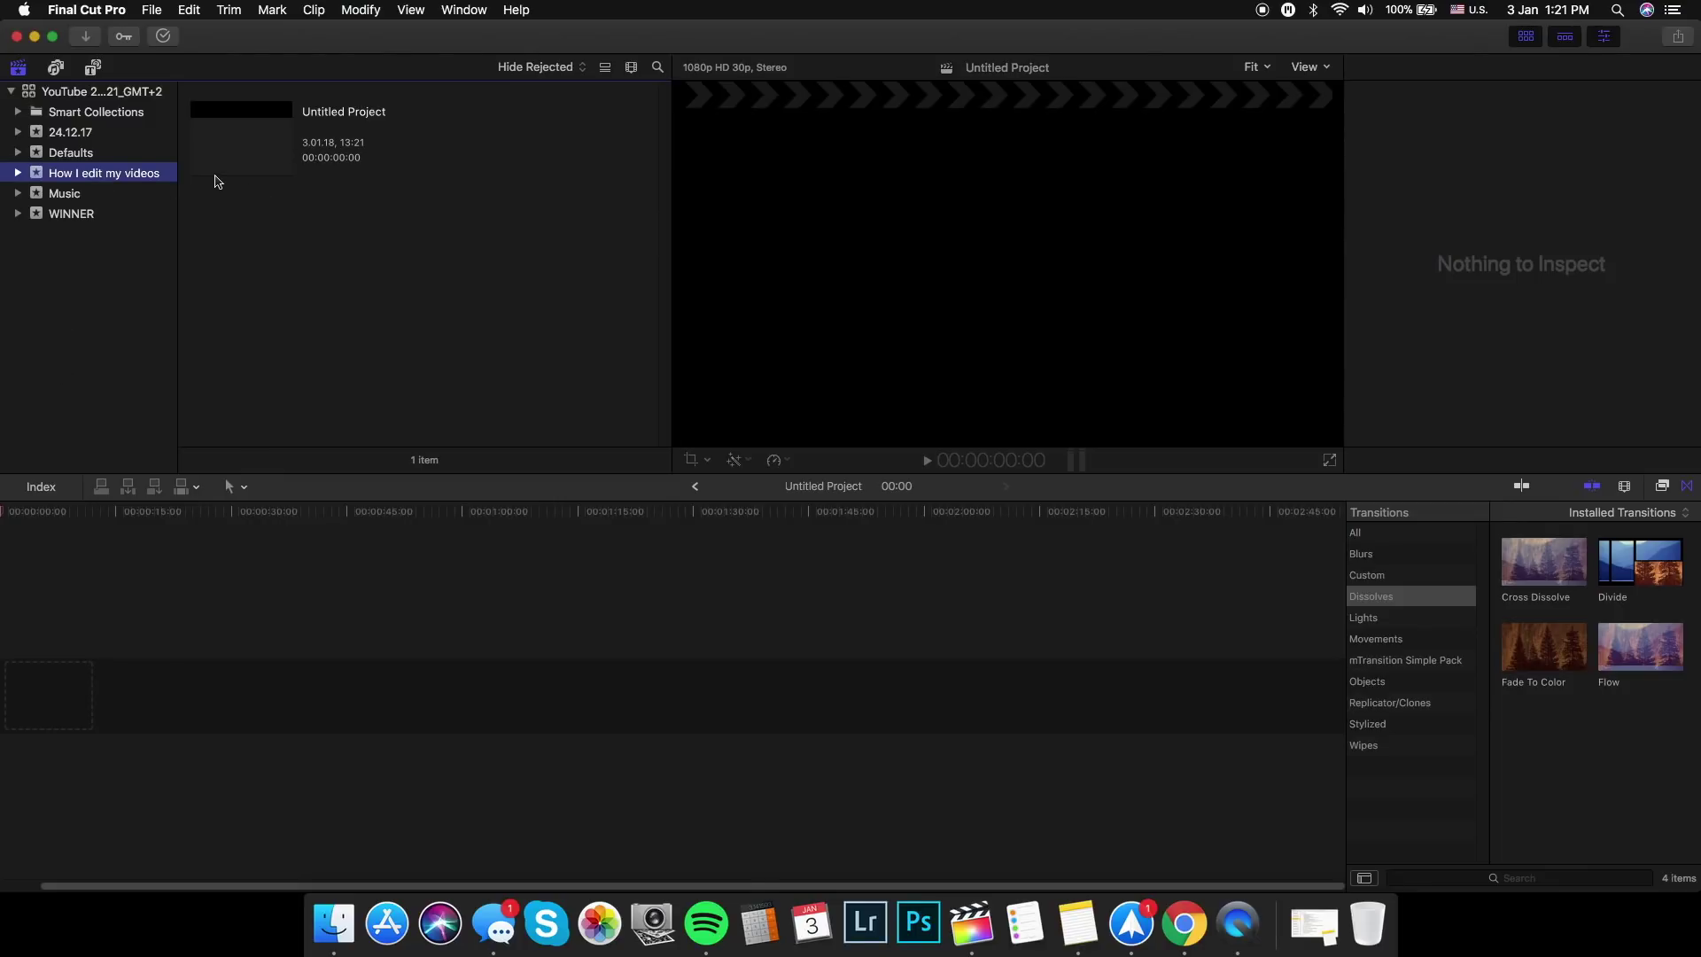
# - Import DJI_0223, DJI_0234, DJI_0239 and DJI_0240 from Finder into the new event
pyautogui.click(335, 930)
pyautogui.moveTo(487, 349); pyautogui.dragTo(783, 267)
pyautogui.moveTo(791, 193); pyautogui.dragTo(1210, 223)
pyautogui.moveTo(896, 297); pyautogui.dragTo(355, 270)
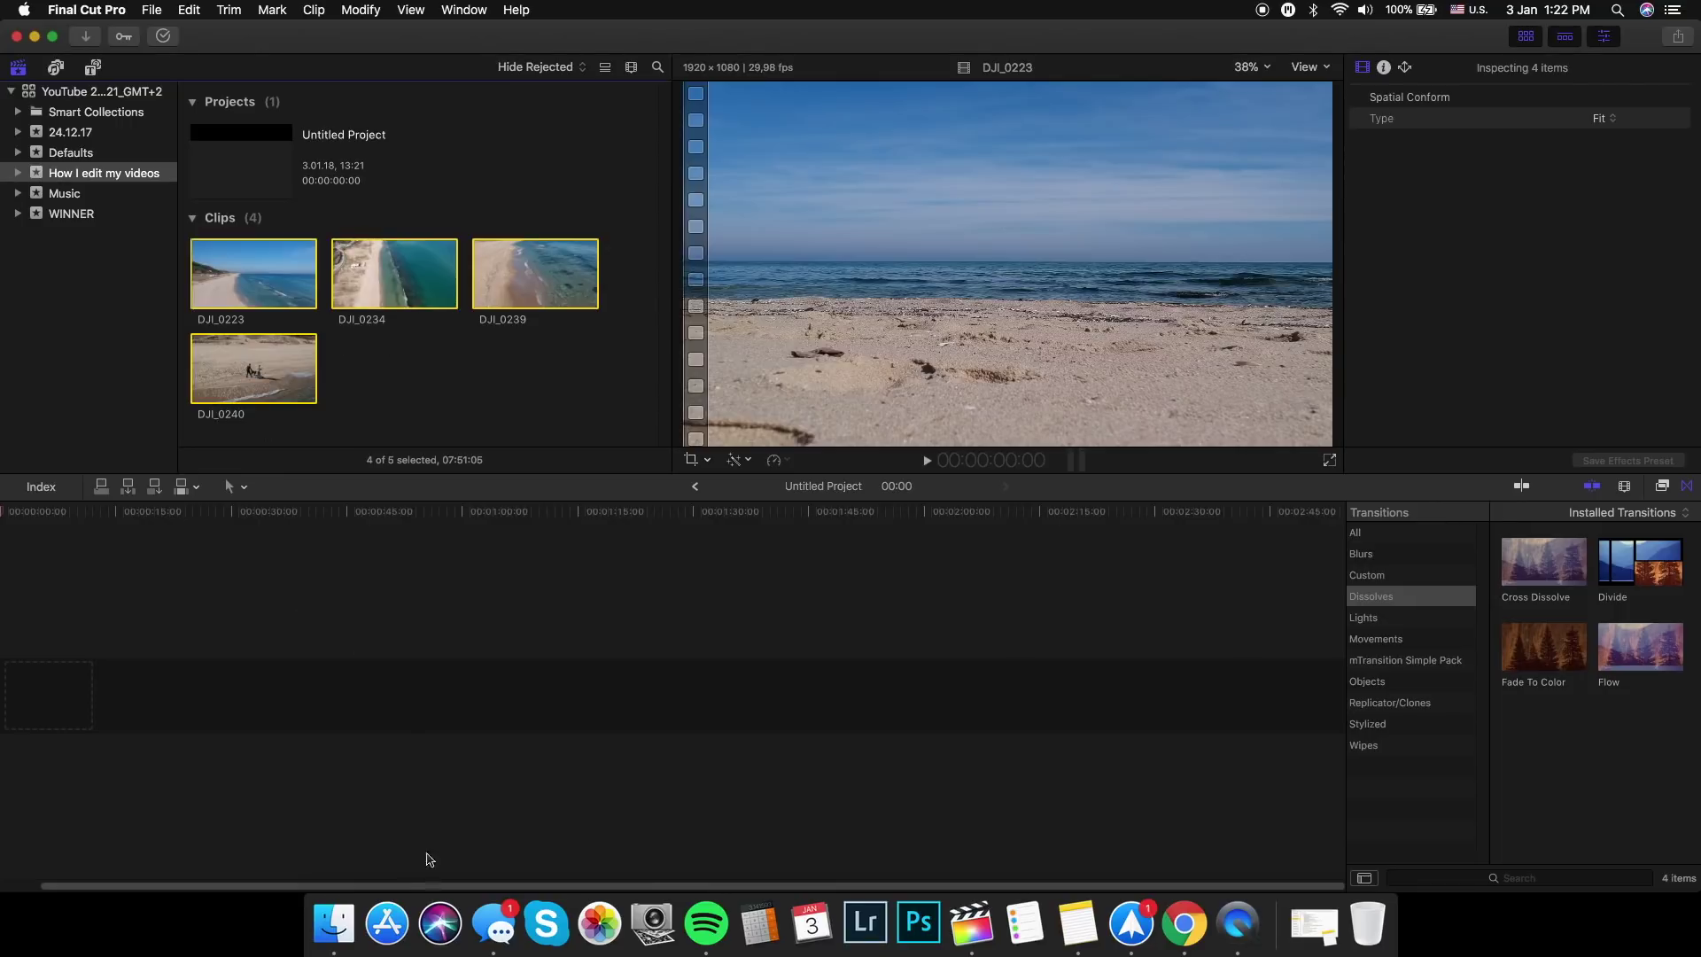
pyautogui.click(344, 928)
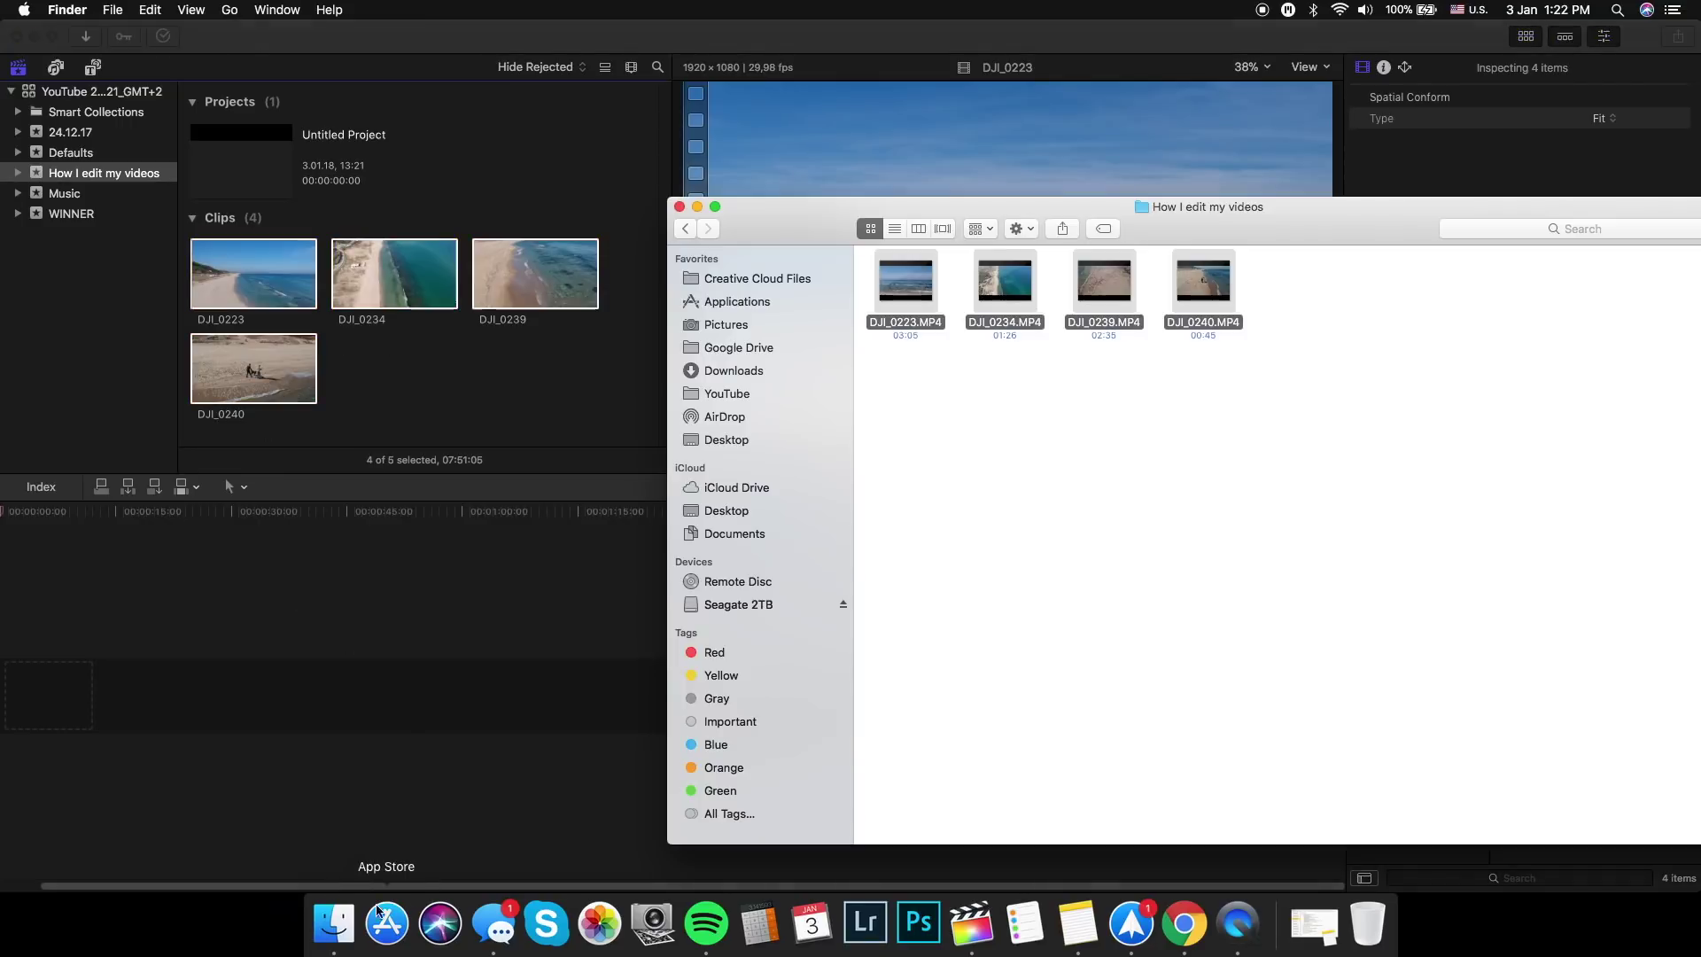
# - Drag the ES_All In My Head mp3 from Downloads onto the Final Cut Pro timeline
pyautogui.click(733, 371)
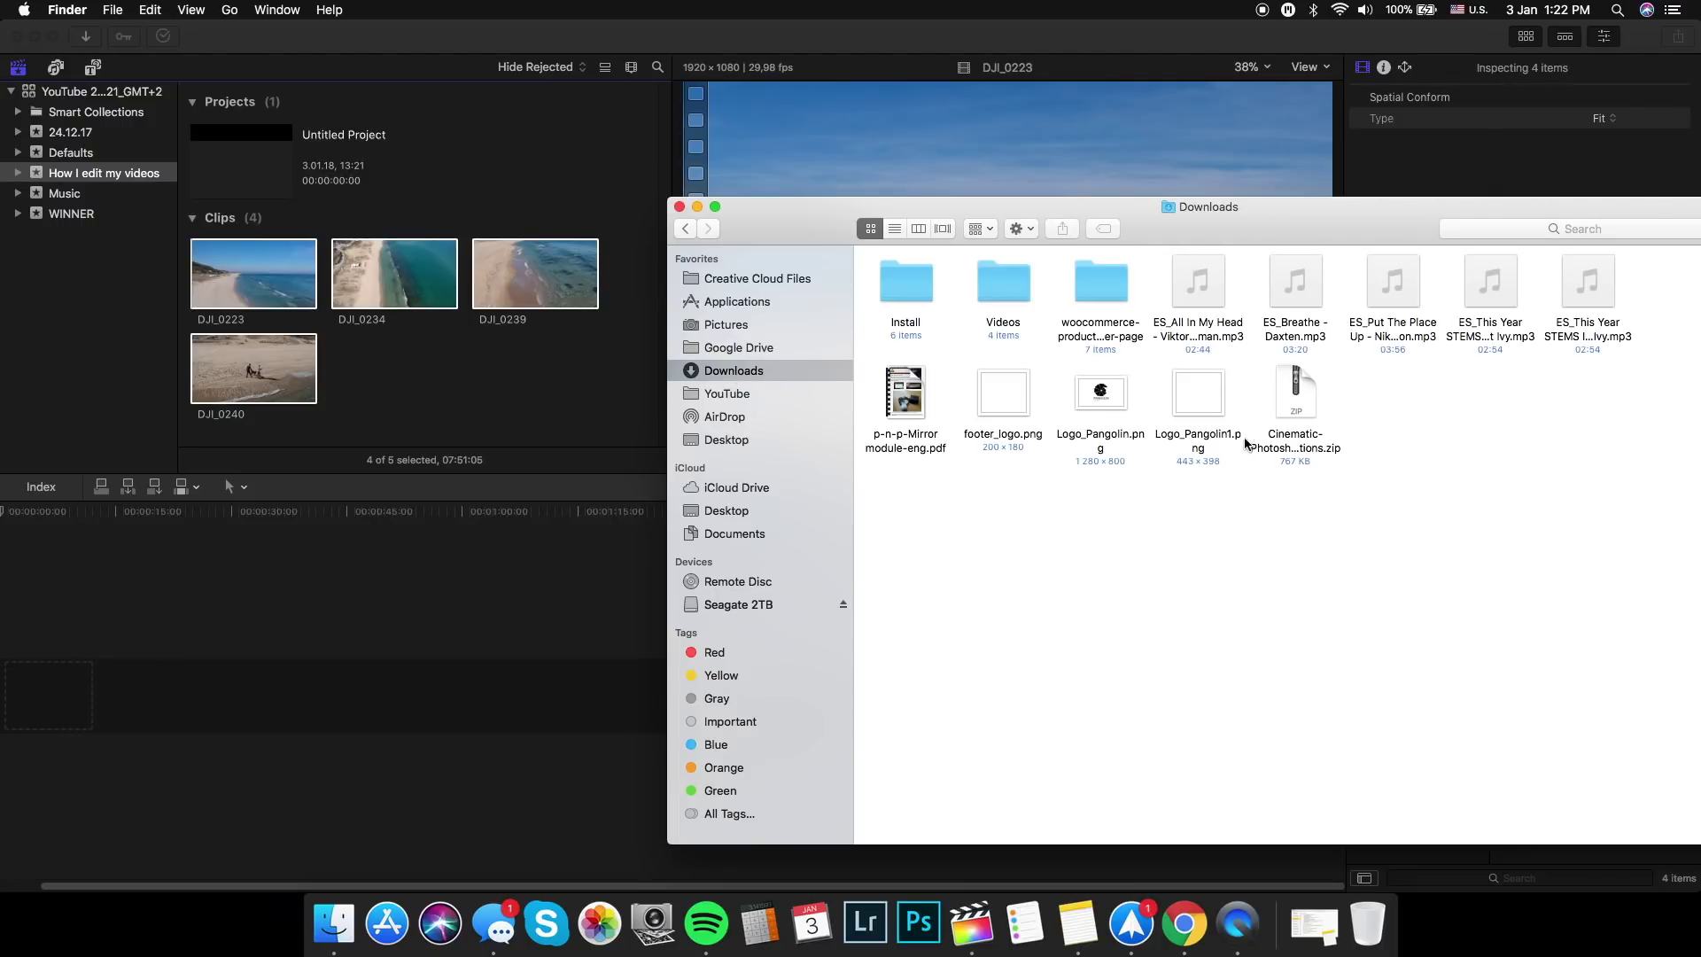
pyautogui.moveTo(1187, 297); pyautogui.dragTo(248, 640)
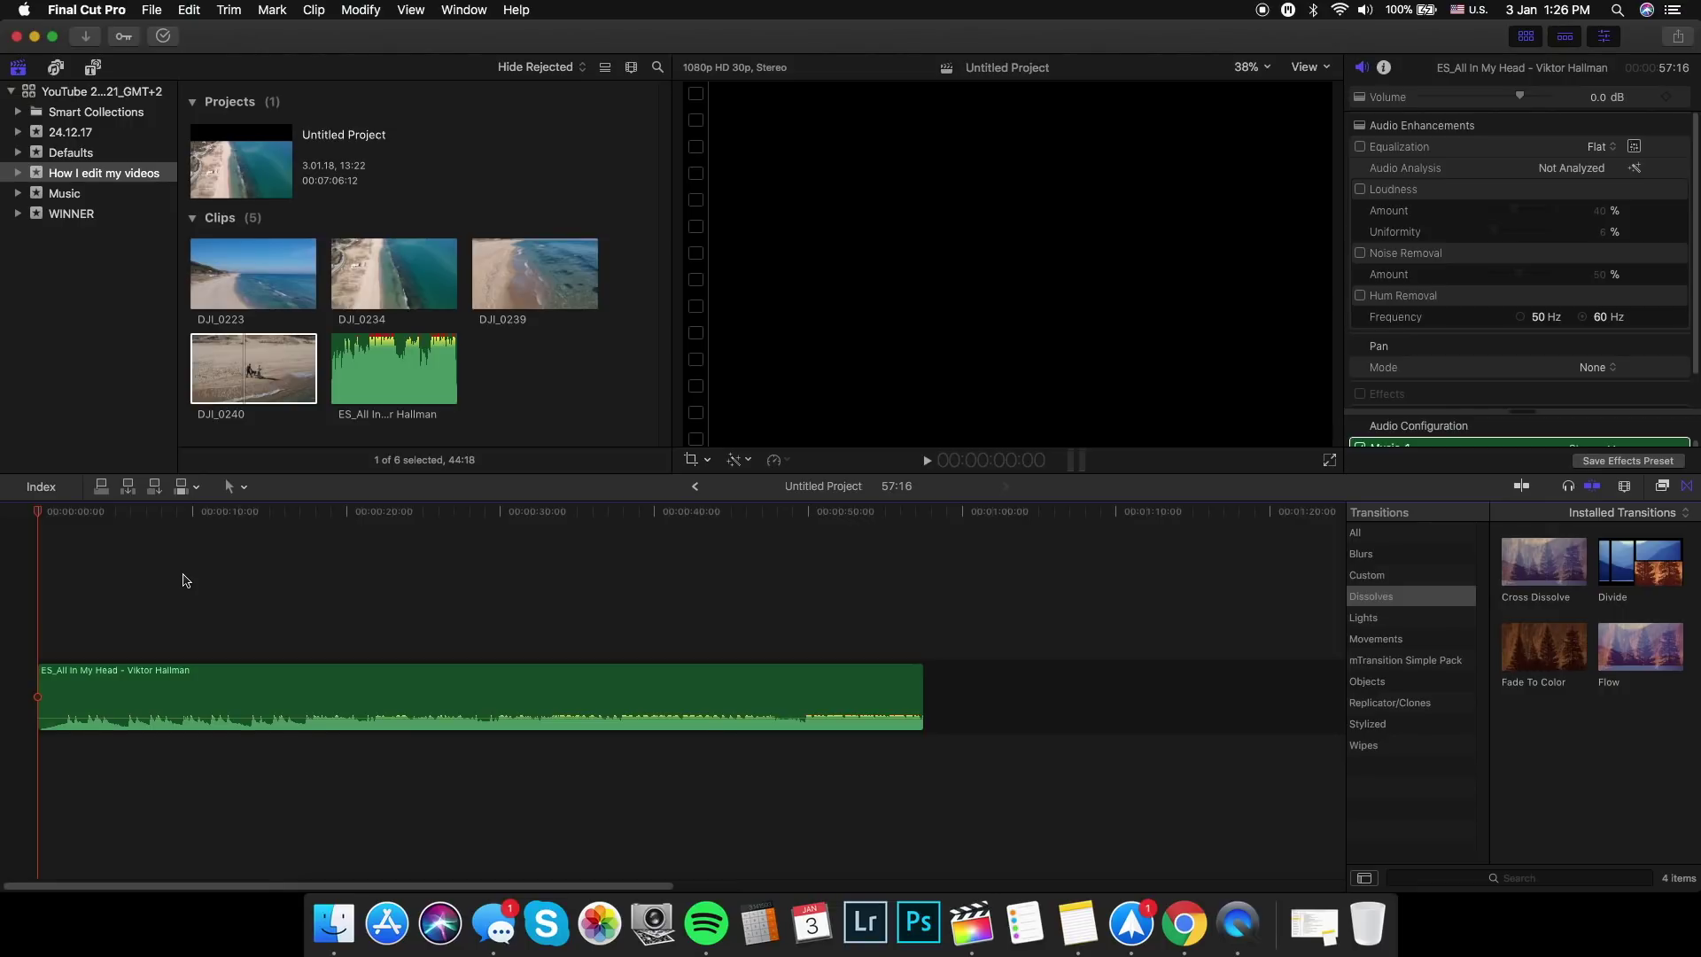
# - Lower the music clip's volume to -3.0 dB and fade out its ending
pyautogui.click(916, 634)
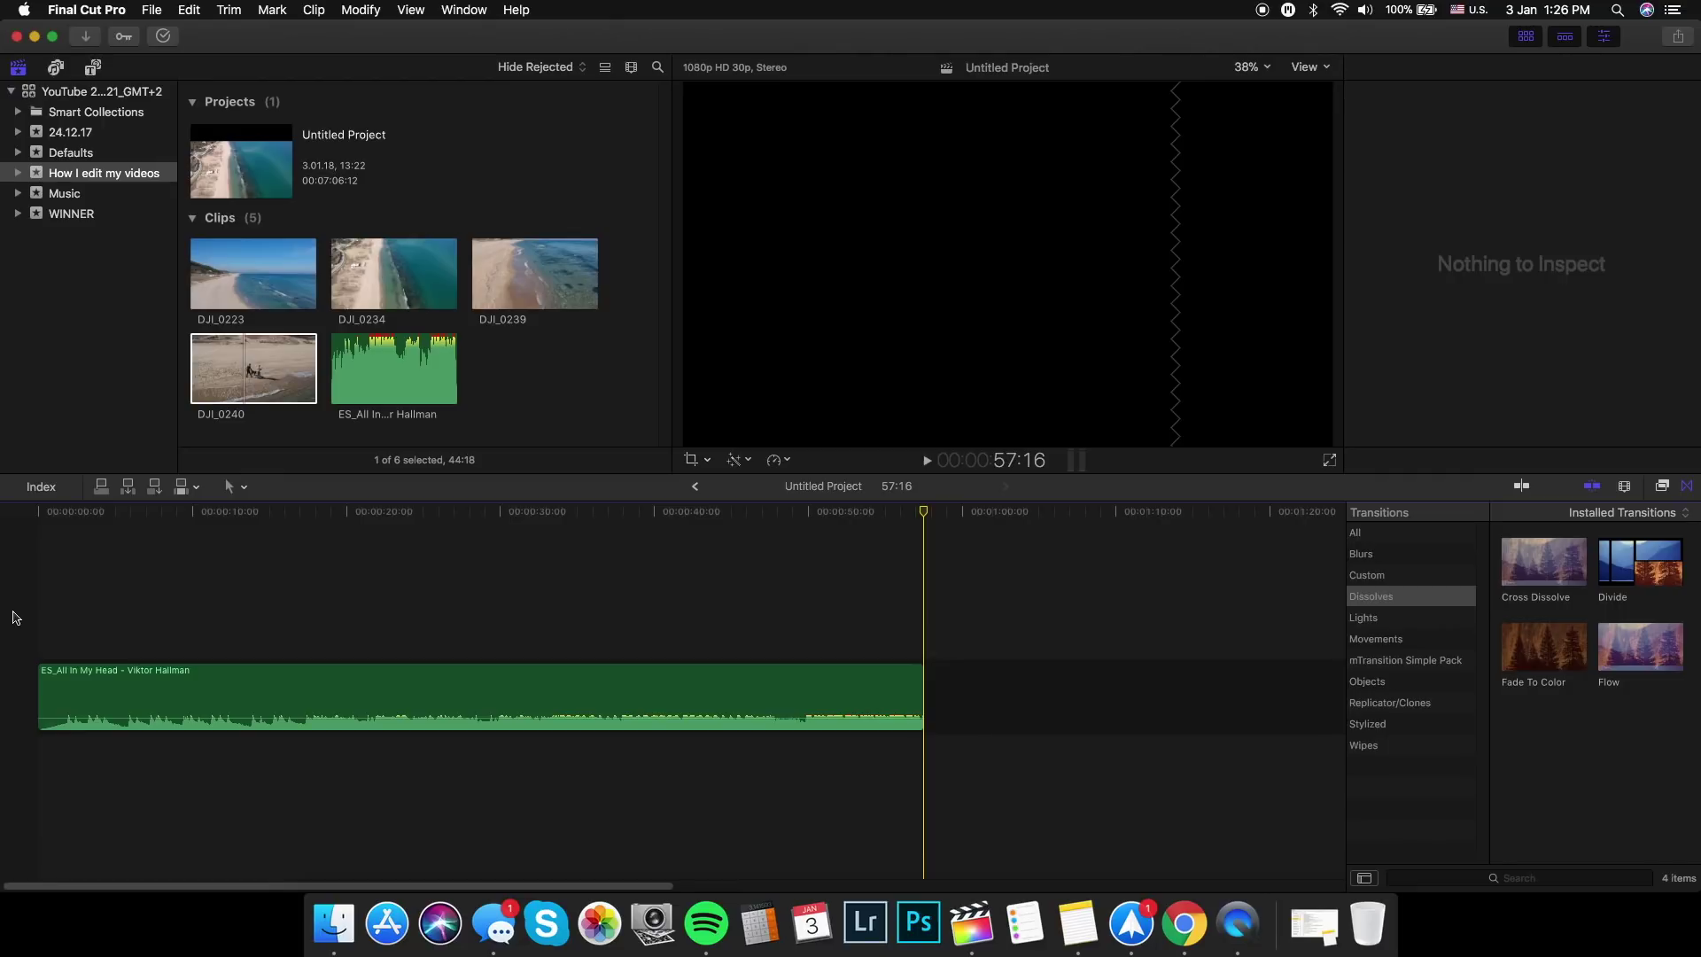
pyautogui.moveTo(549, 716)
pyautogui.mouseDown()
pyautogui.moveTo(607, 715)
pyautogui.moveTo(567, 716)
pyautogui.mouseUp()
pyautogui.moveTo(864, 717); pyautogui.dragTo(802, 719)
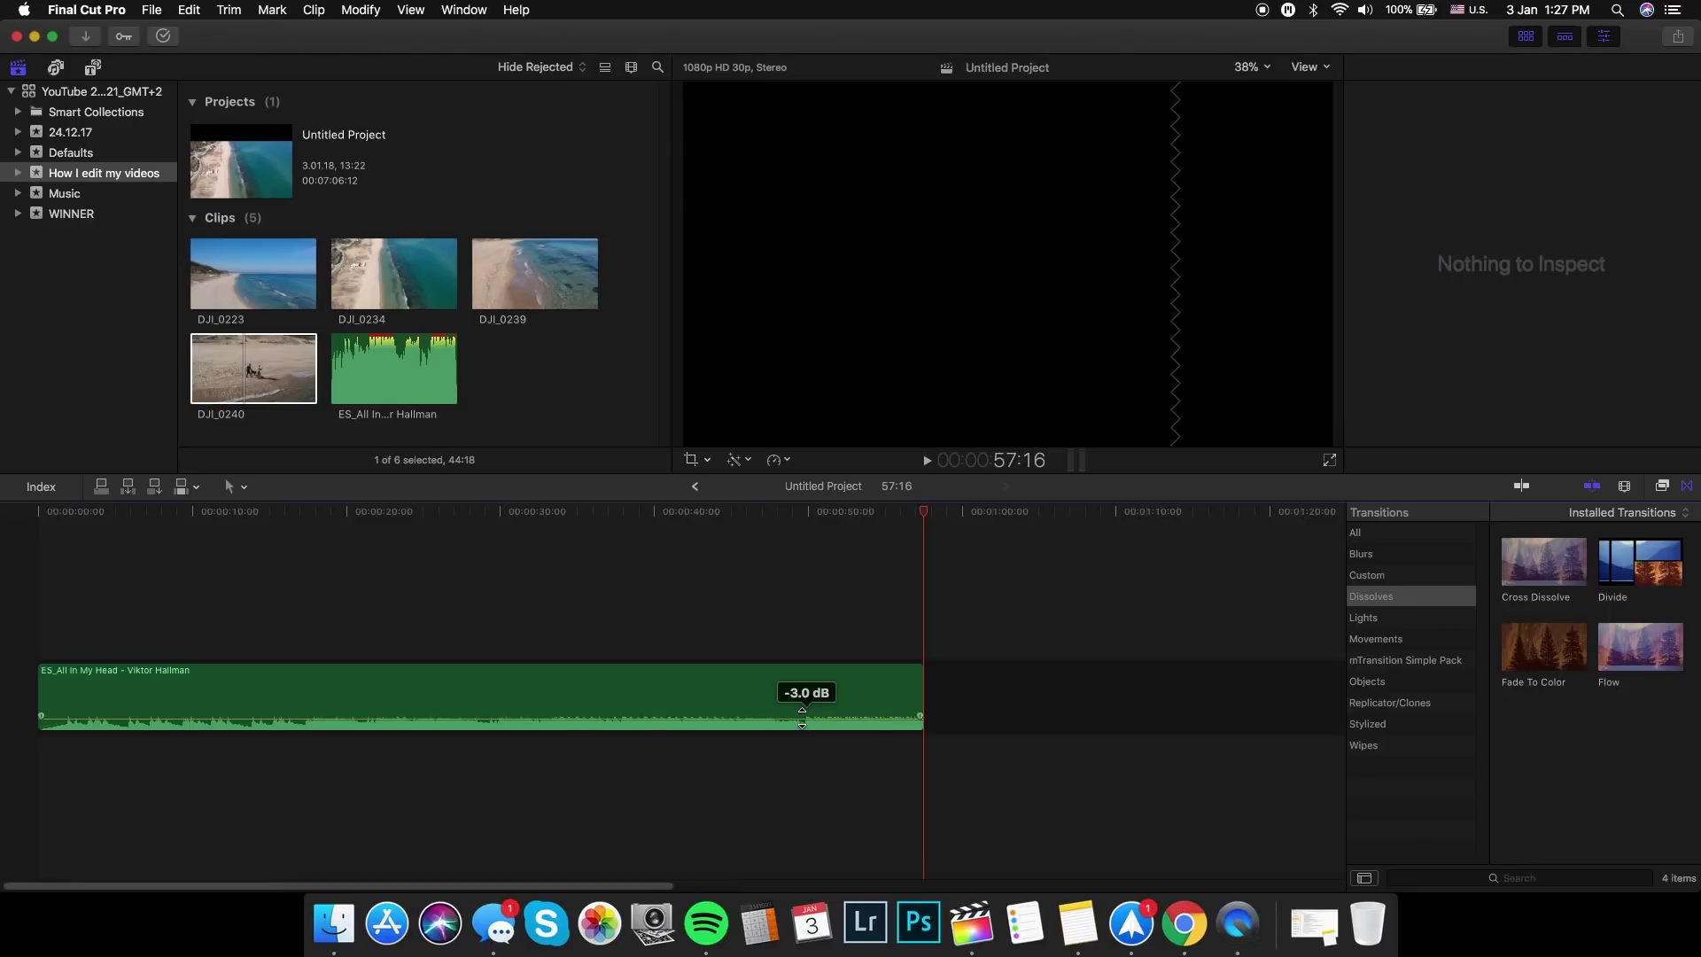
pyautogui.click(390, 717)
pyautogui.moveTo(918, 717)
pyautogui.moveTo(921, 716); pyautogui.dragTo(892, 715)
# - Play the track's ending from 54:01, then return the playhead to the project start
pyautogui.click(870, 641)
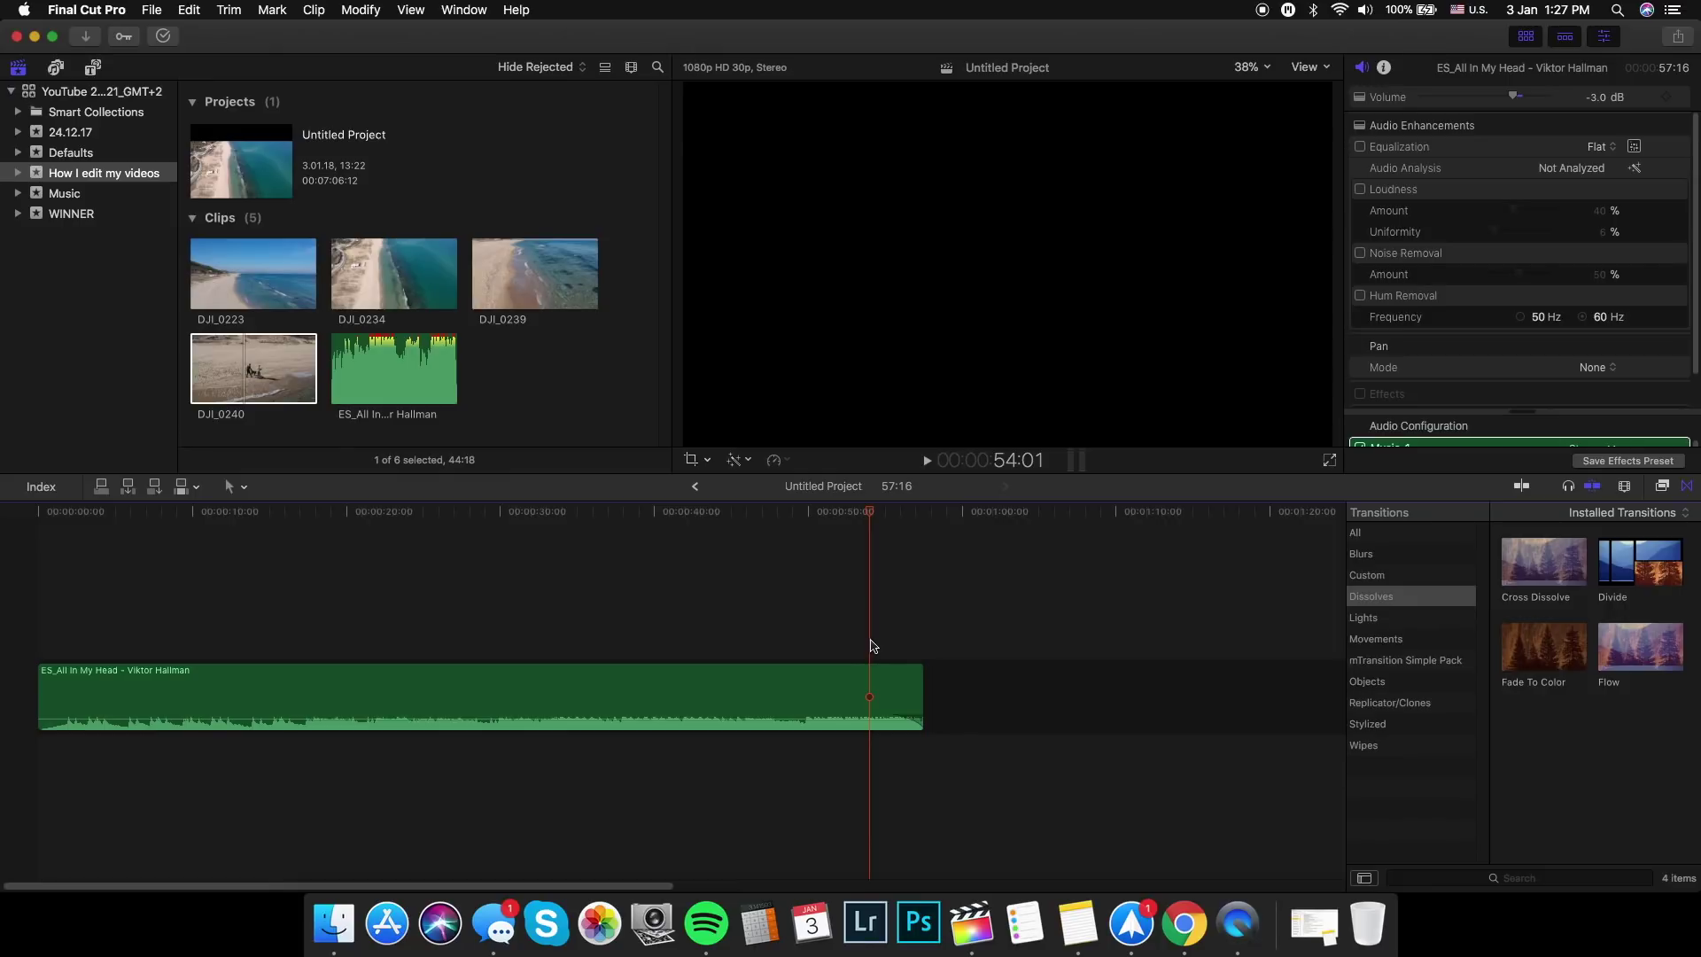
pyautogui.press('space')
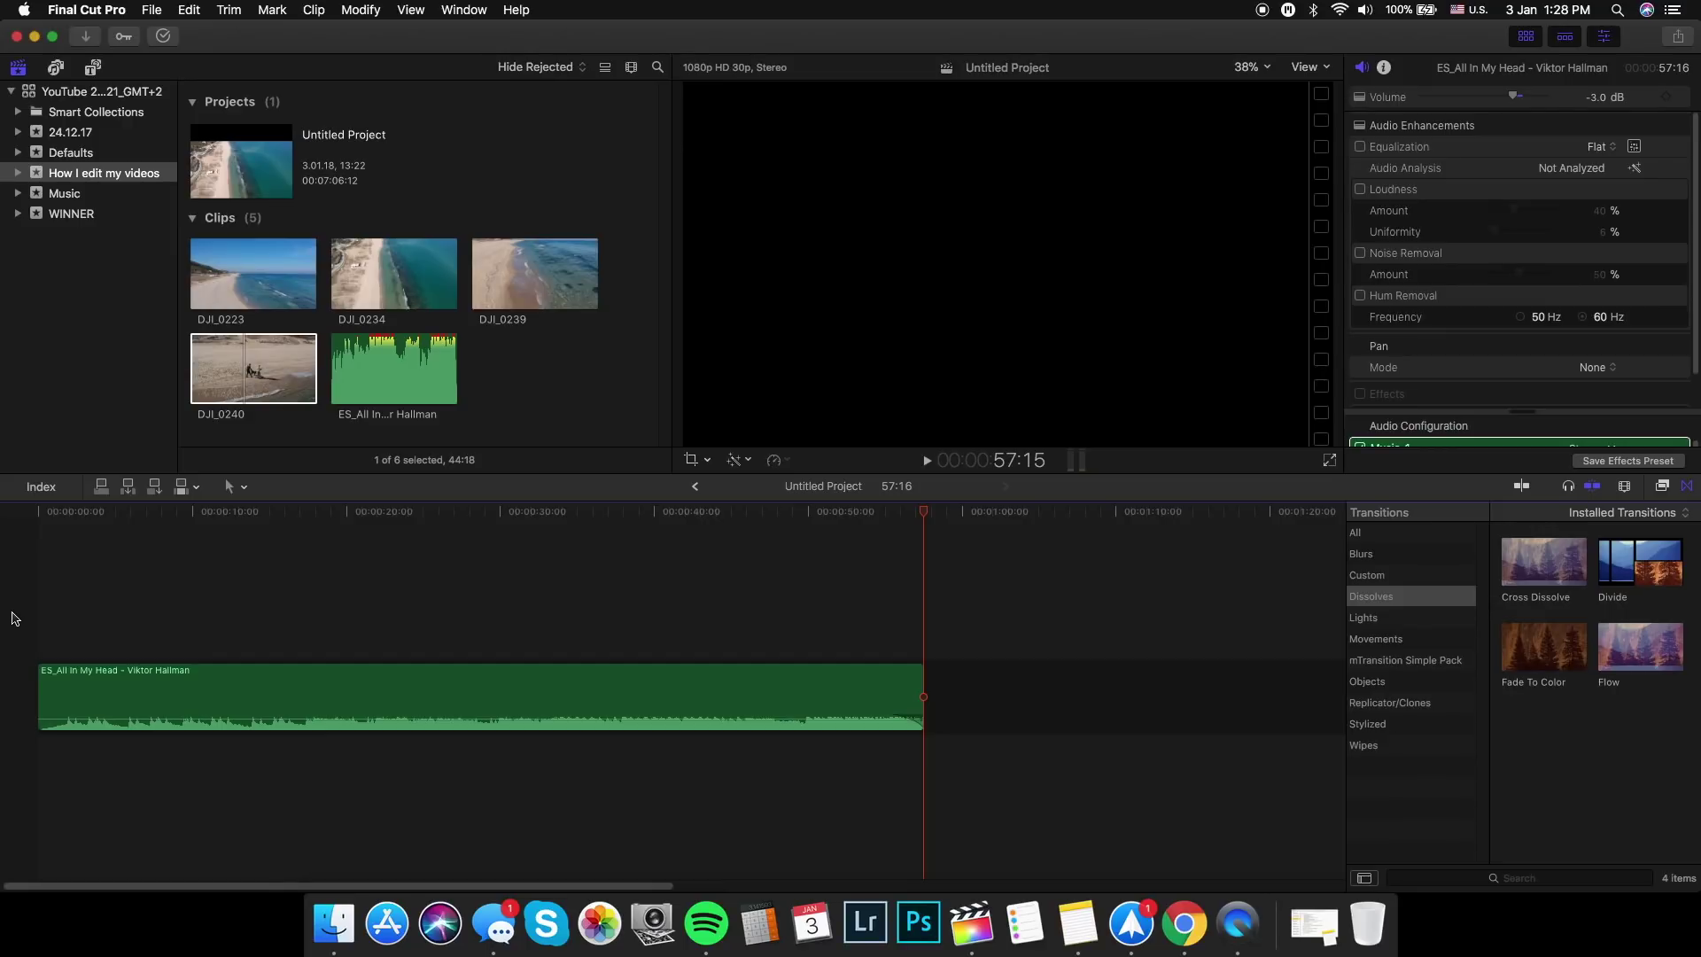
pyautogui.press('Home')
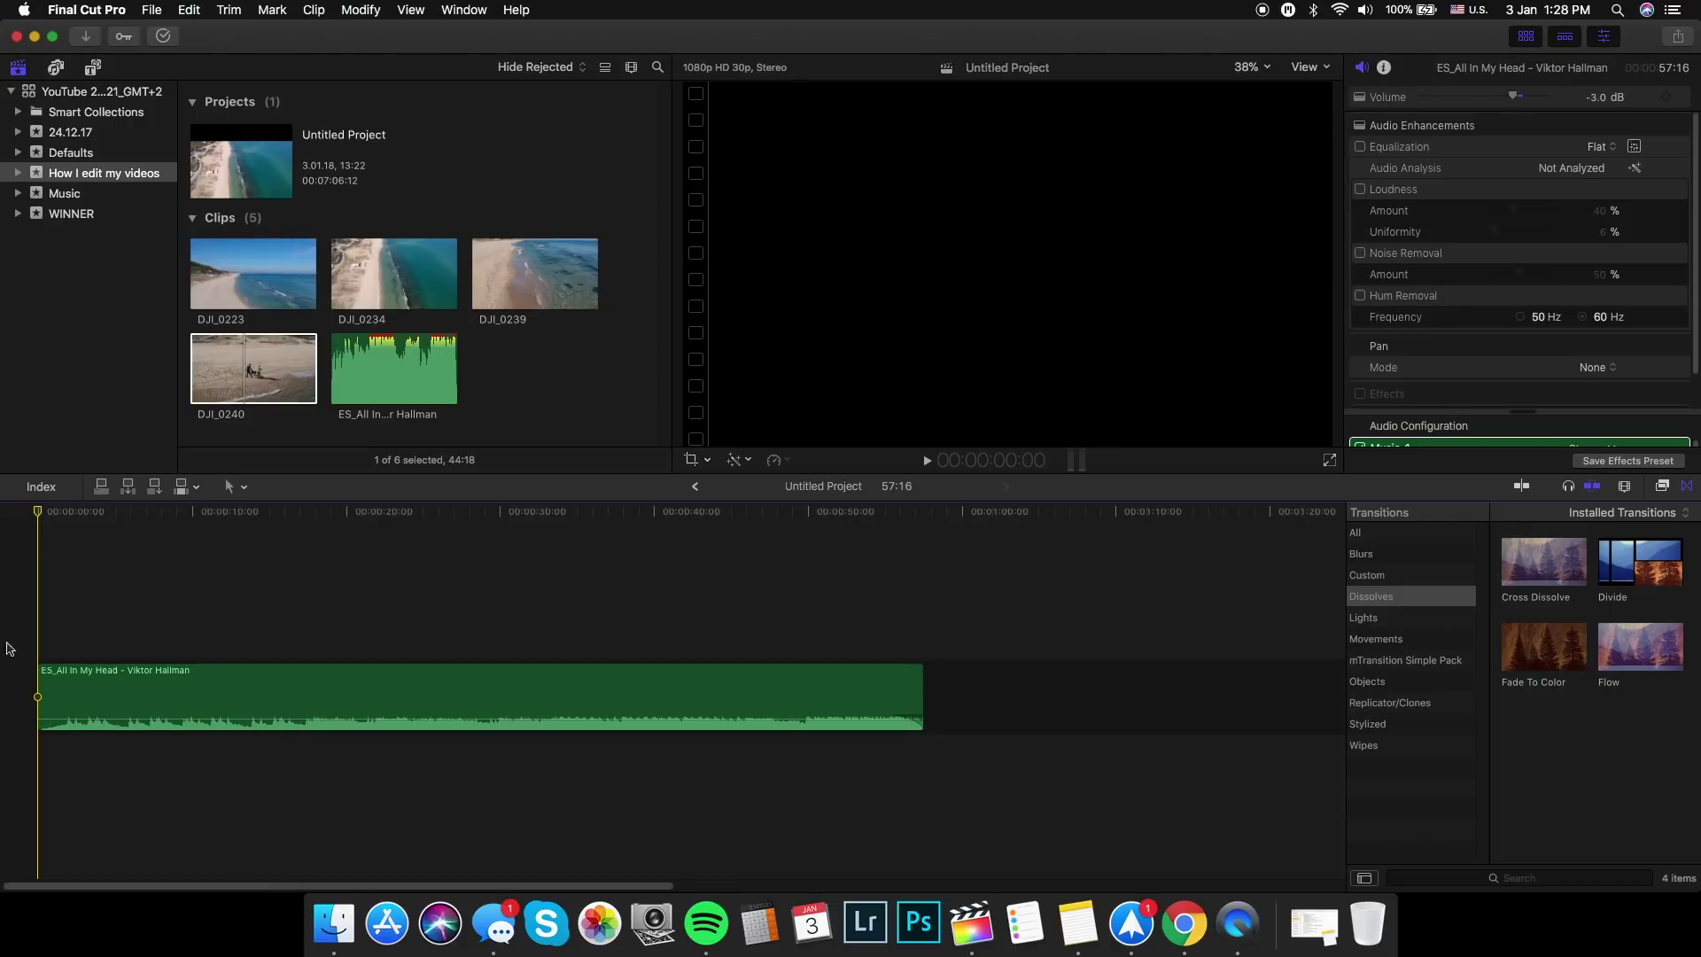
# - Select the ES_All In My Head music clip in the timeline for beat marking
pyautogui.click(98, 695)
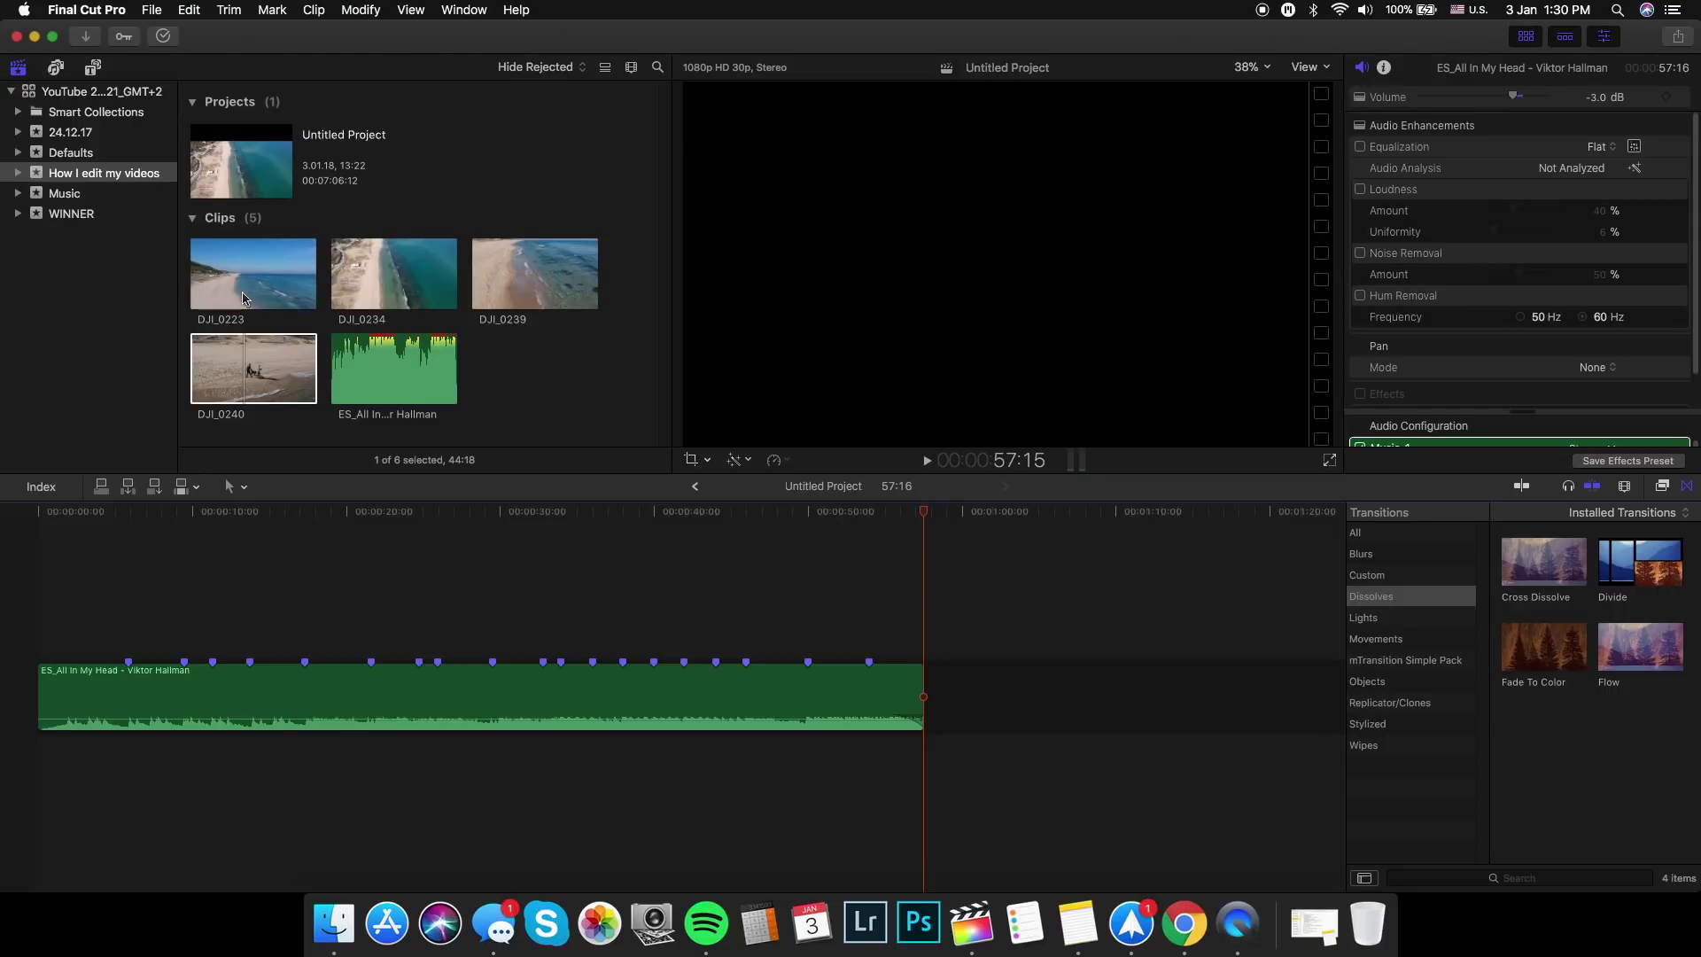
# - Place the DJI_0223 clip in the timeline above the music track
pyautogui.moveTo(236, 280); pyautogui.dragTo(192, 276)
pyautogui.click(335, 214)
pyautogui.click(239, 283)
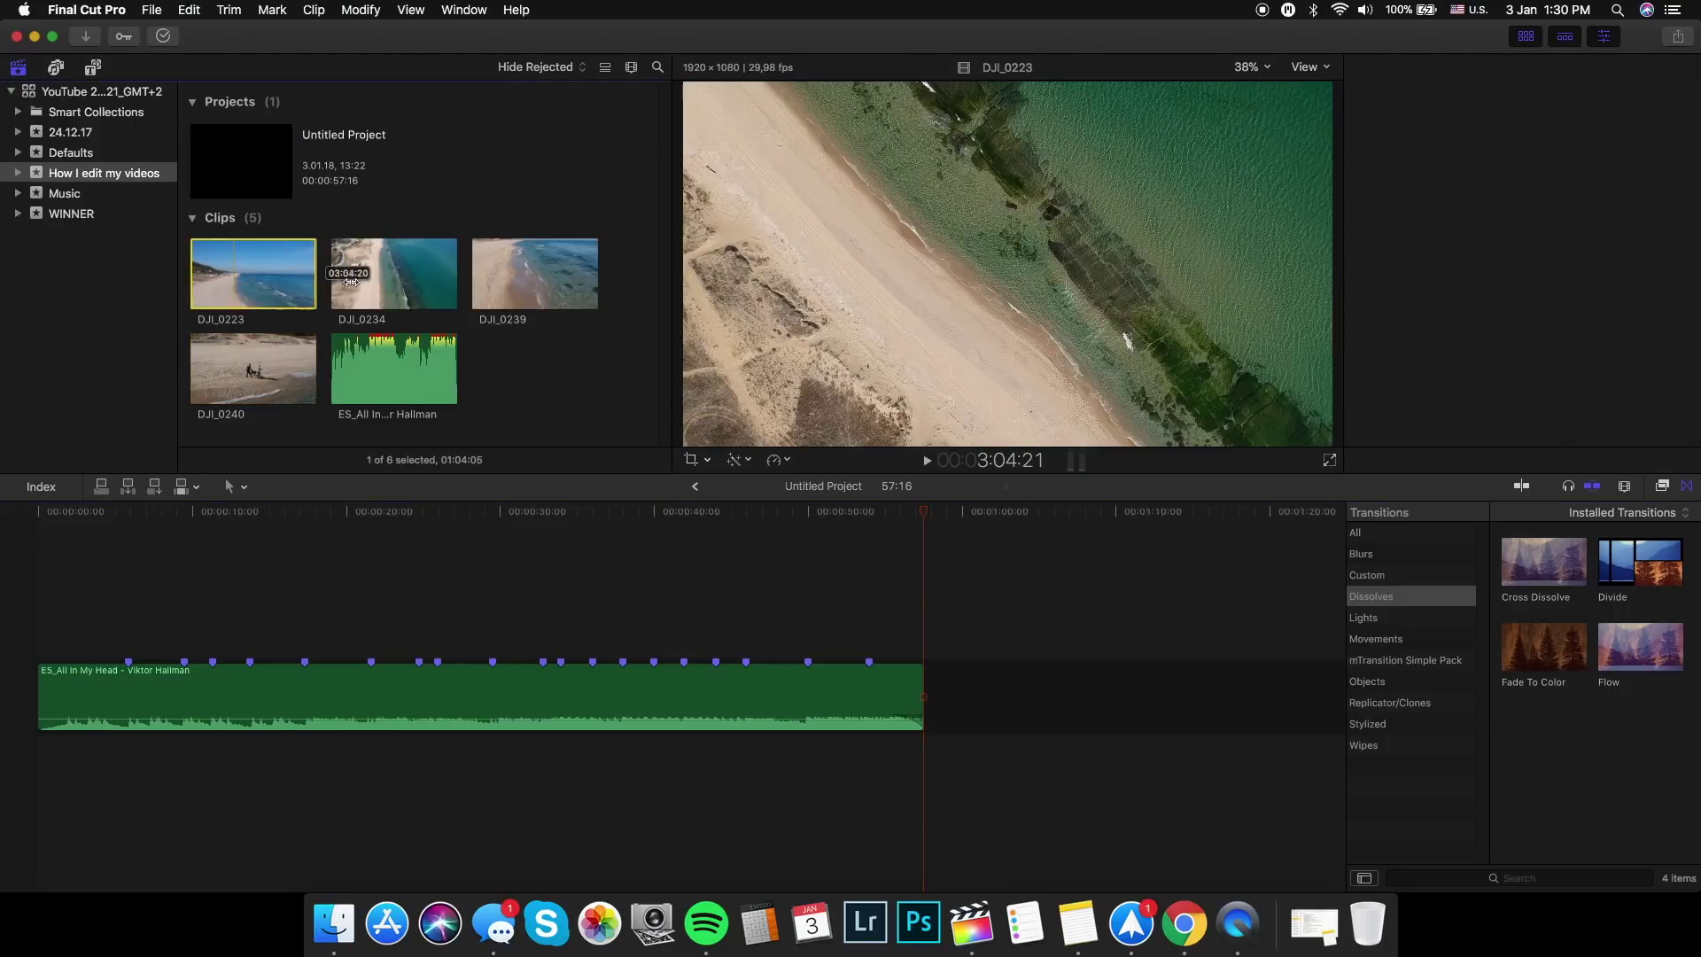
pyautogui.moveTo(253, 270); pyautogui.dragTo(32, 606)
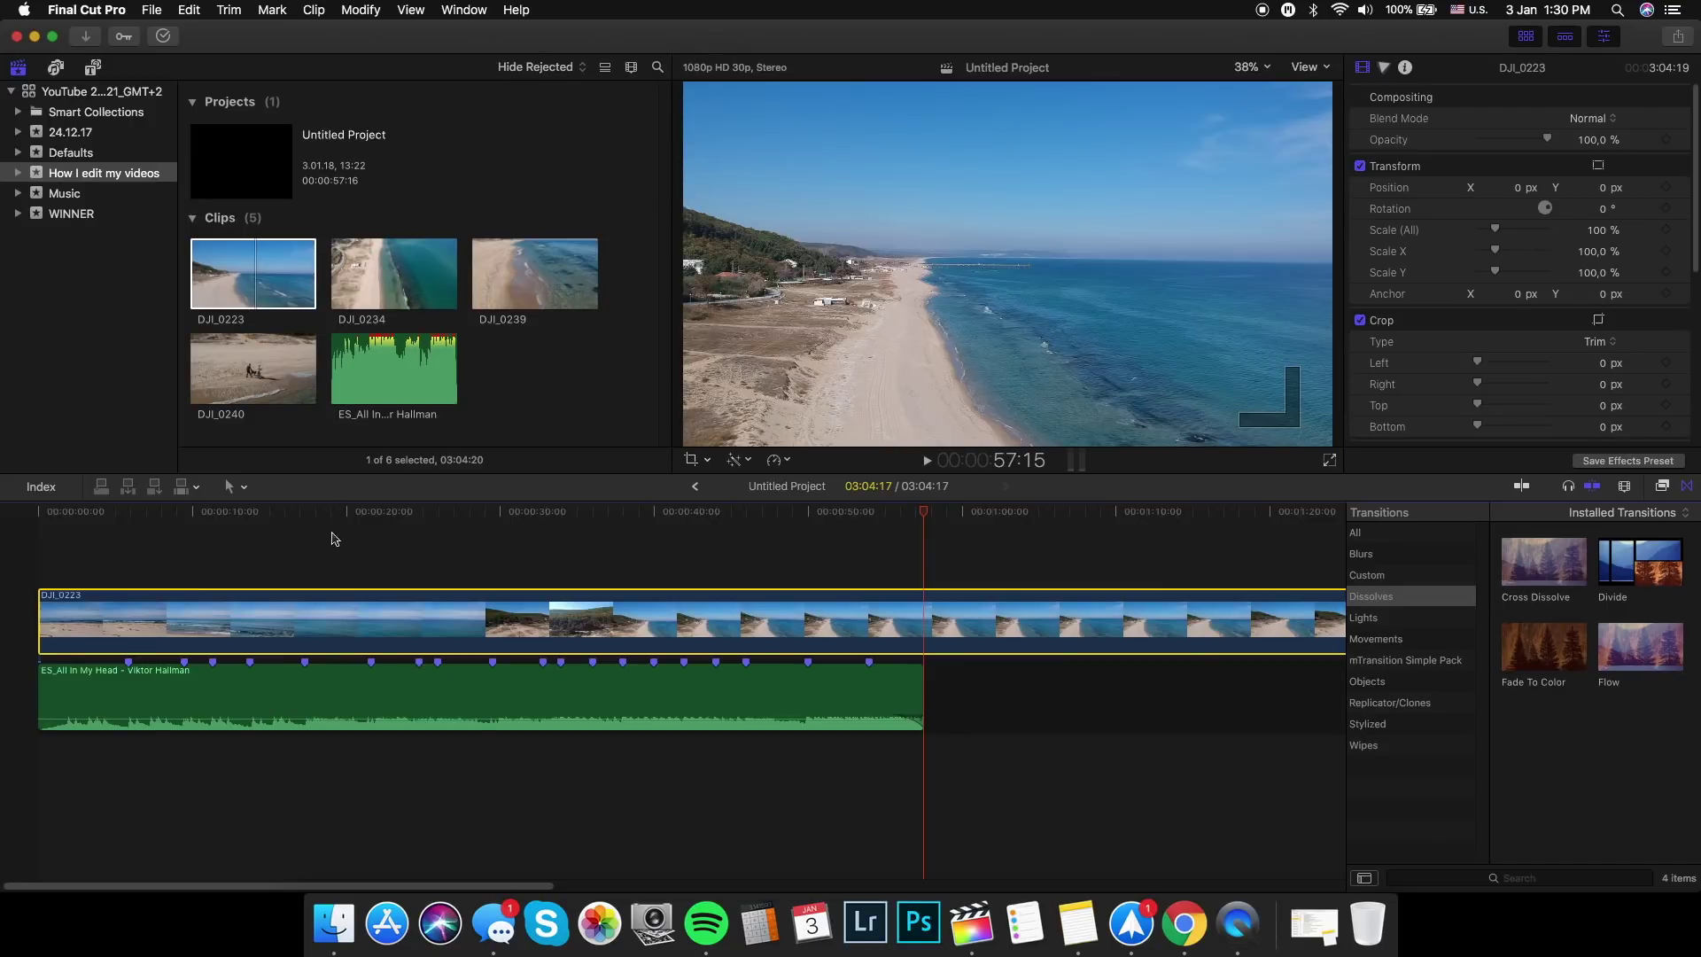
pyautogui.moveTo(395, 682)
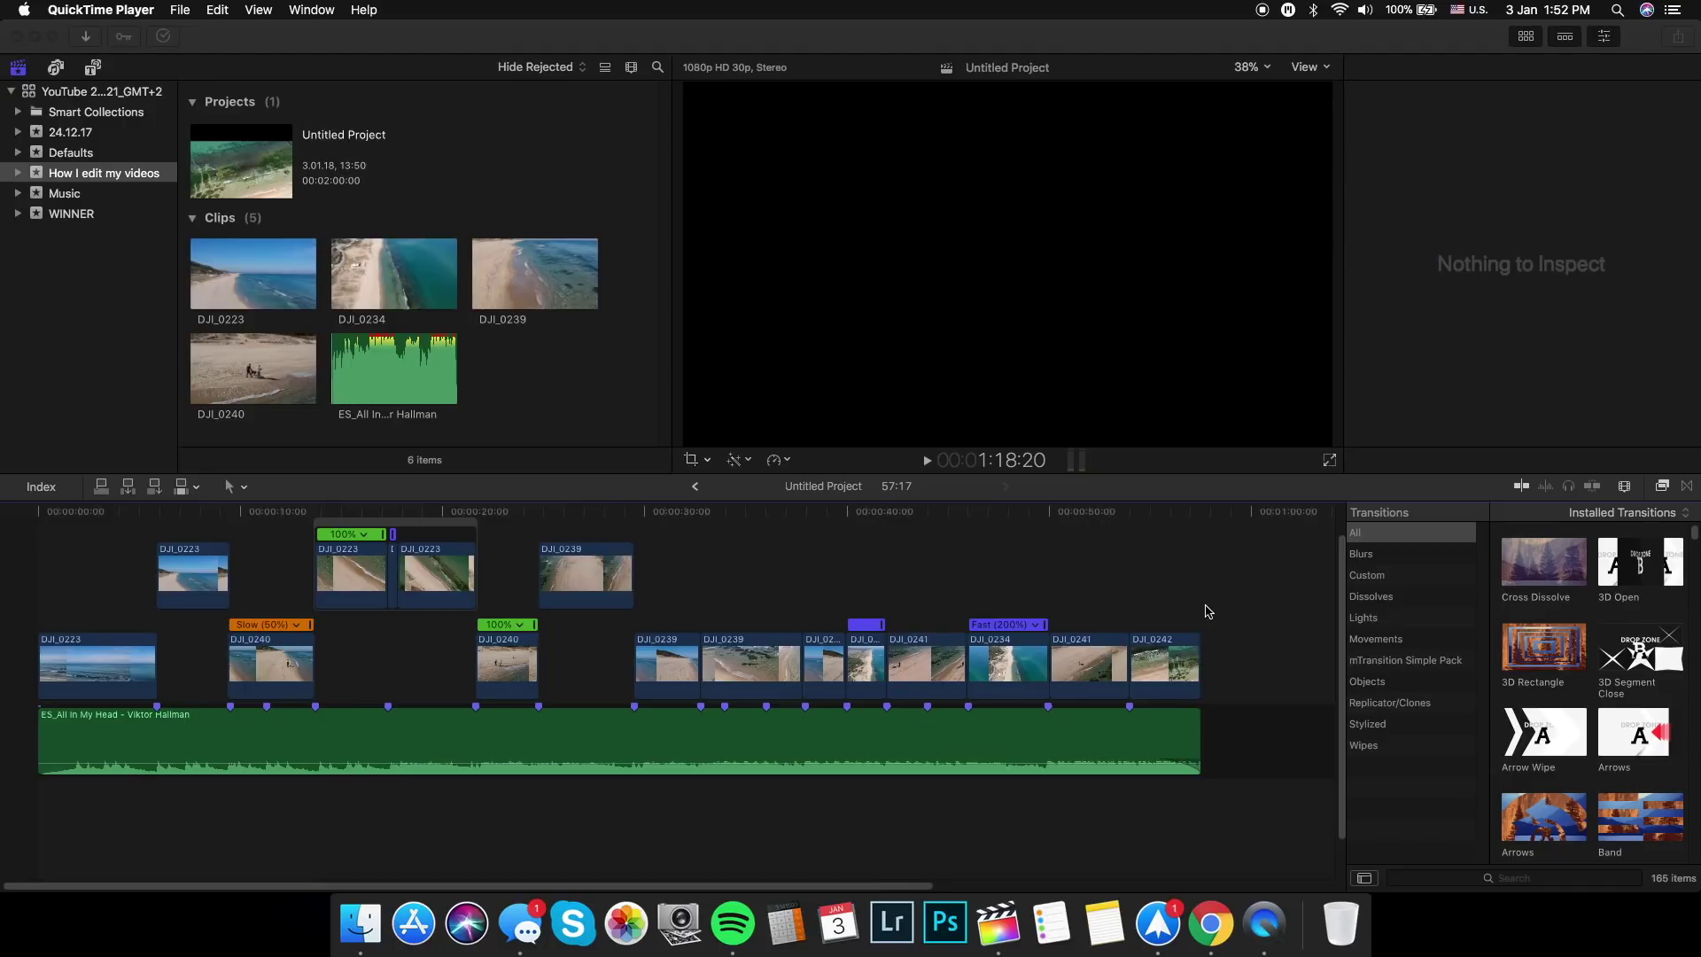
# - Search transitions for 'fade' and add Fade To Color to the end of DJI_0242
pyautogui.click(1176, 606)
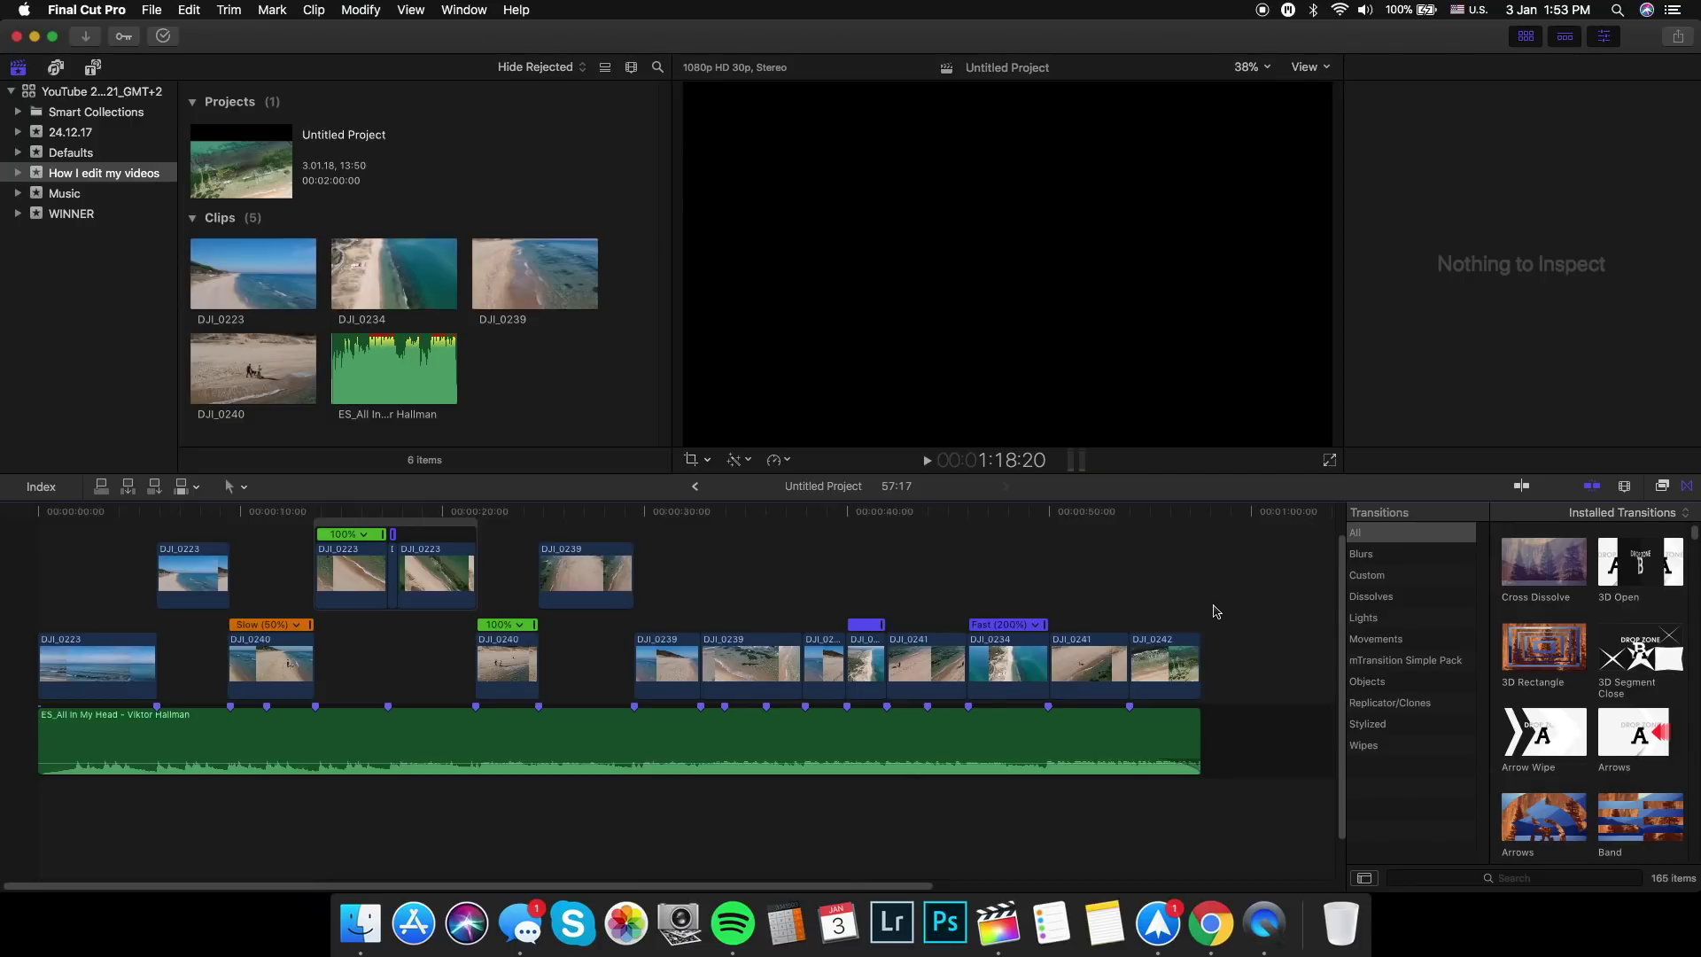
pyautogui.click(1498, 877)
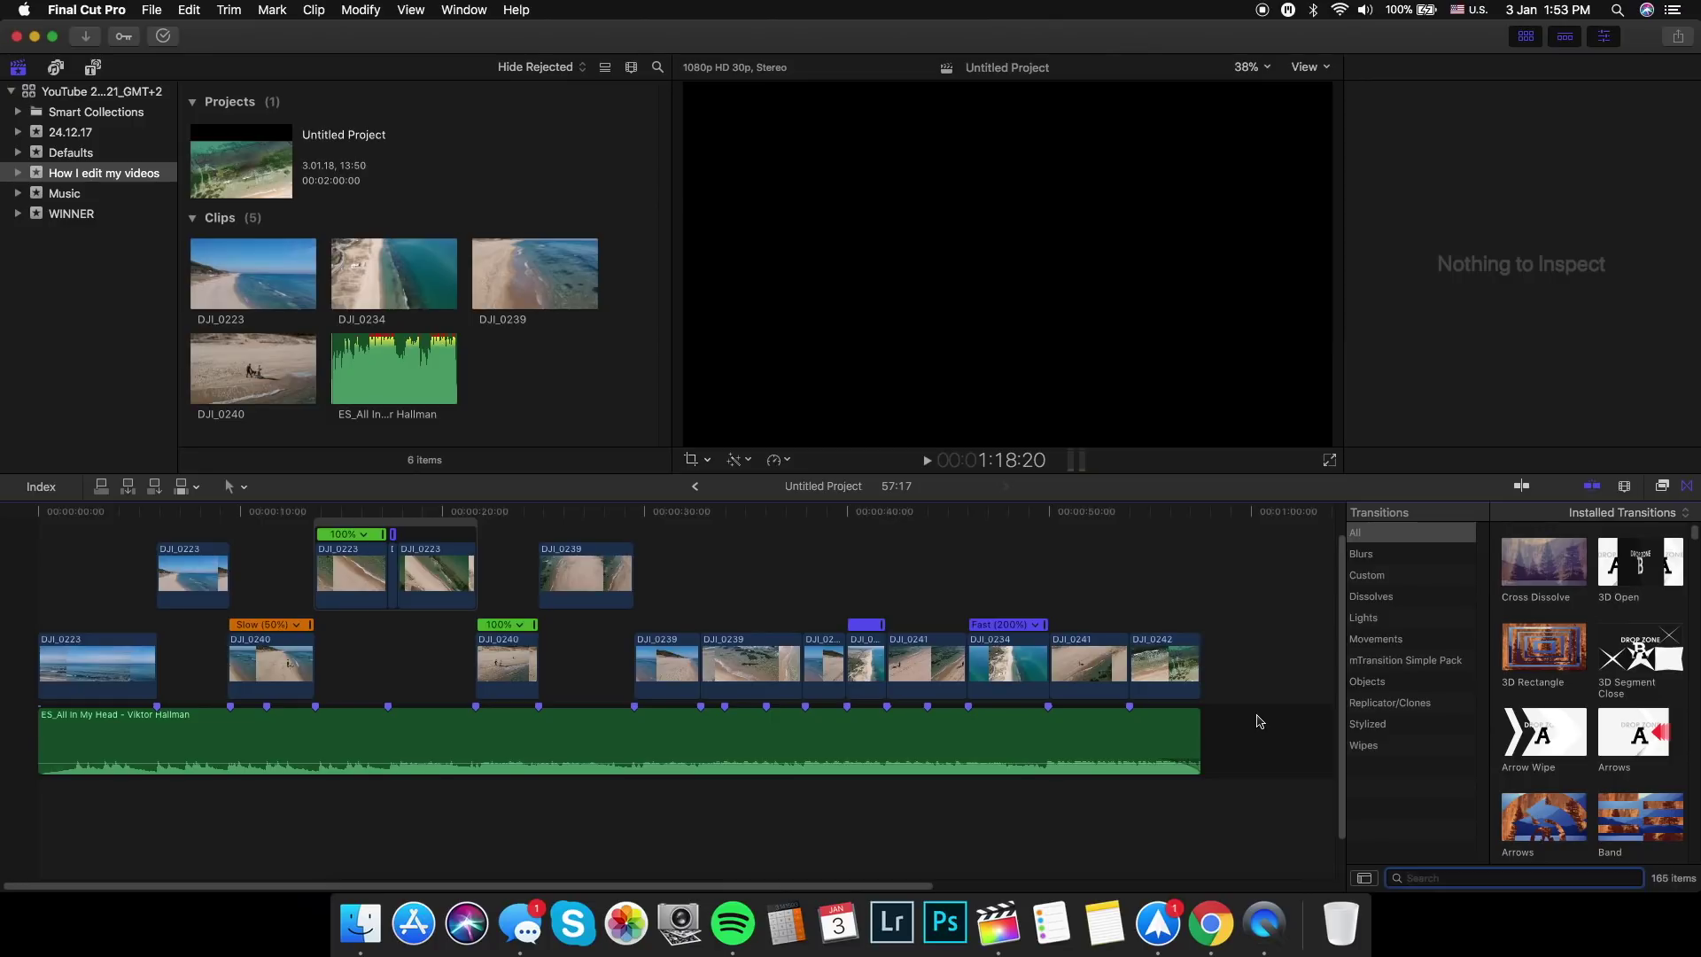
pyautogui.write('fade')
pyautogui.click(1165, 664)
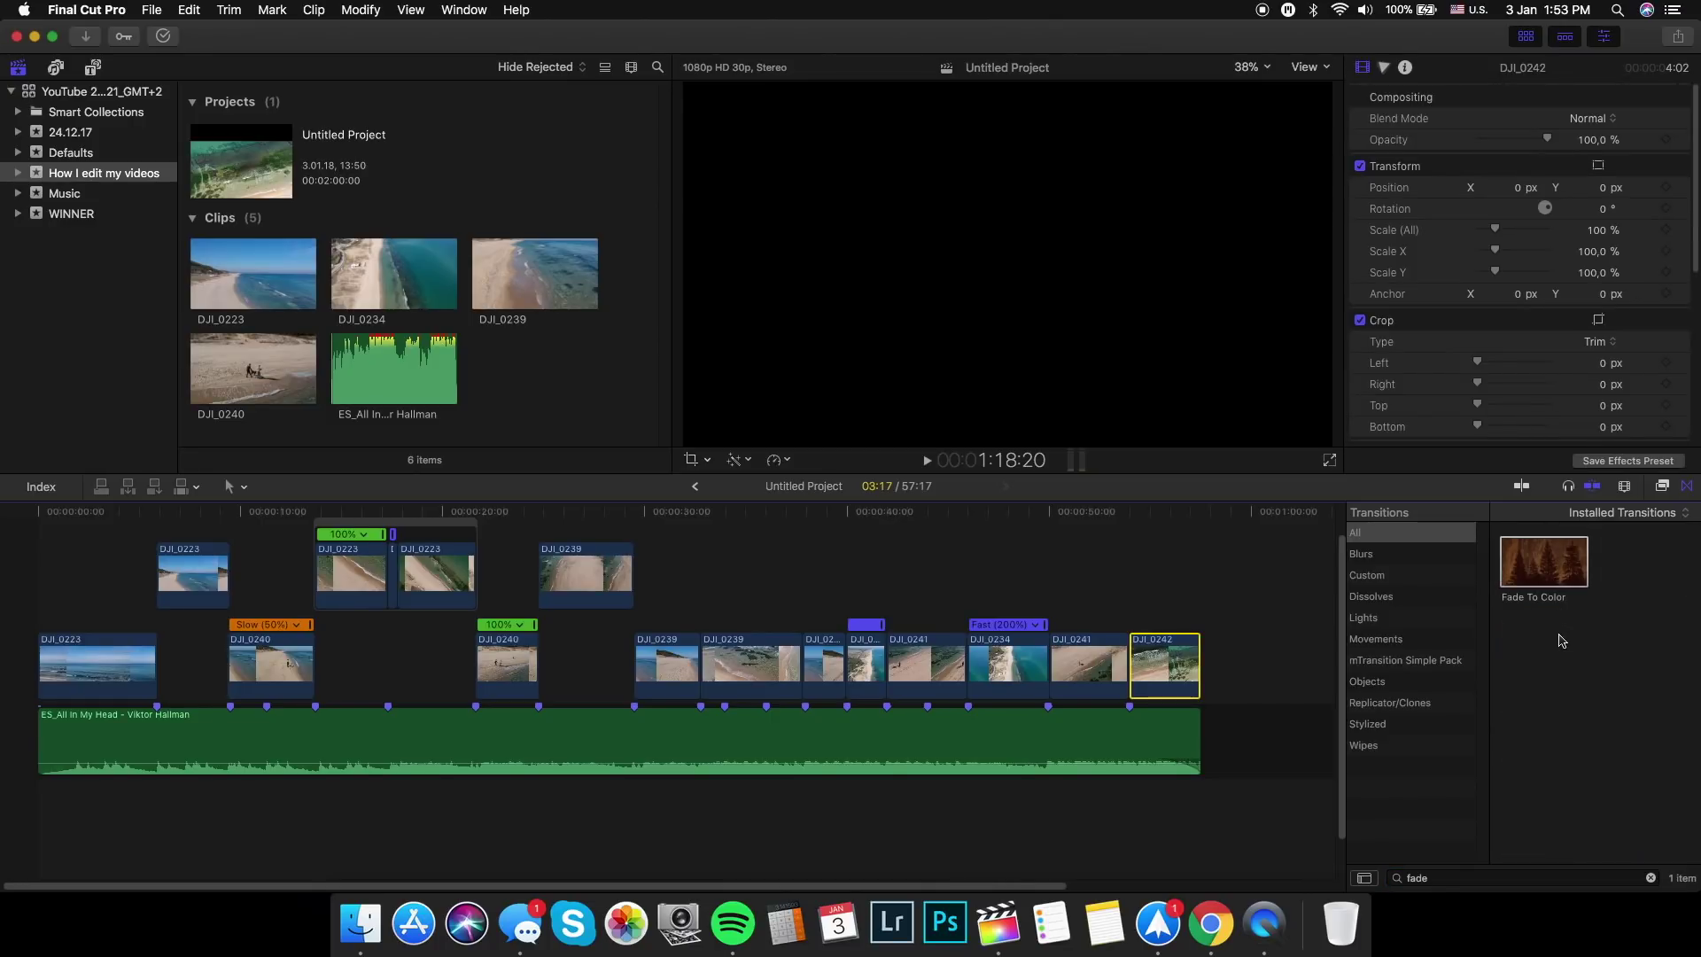
pyautogui.click(1551, 577)
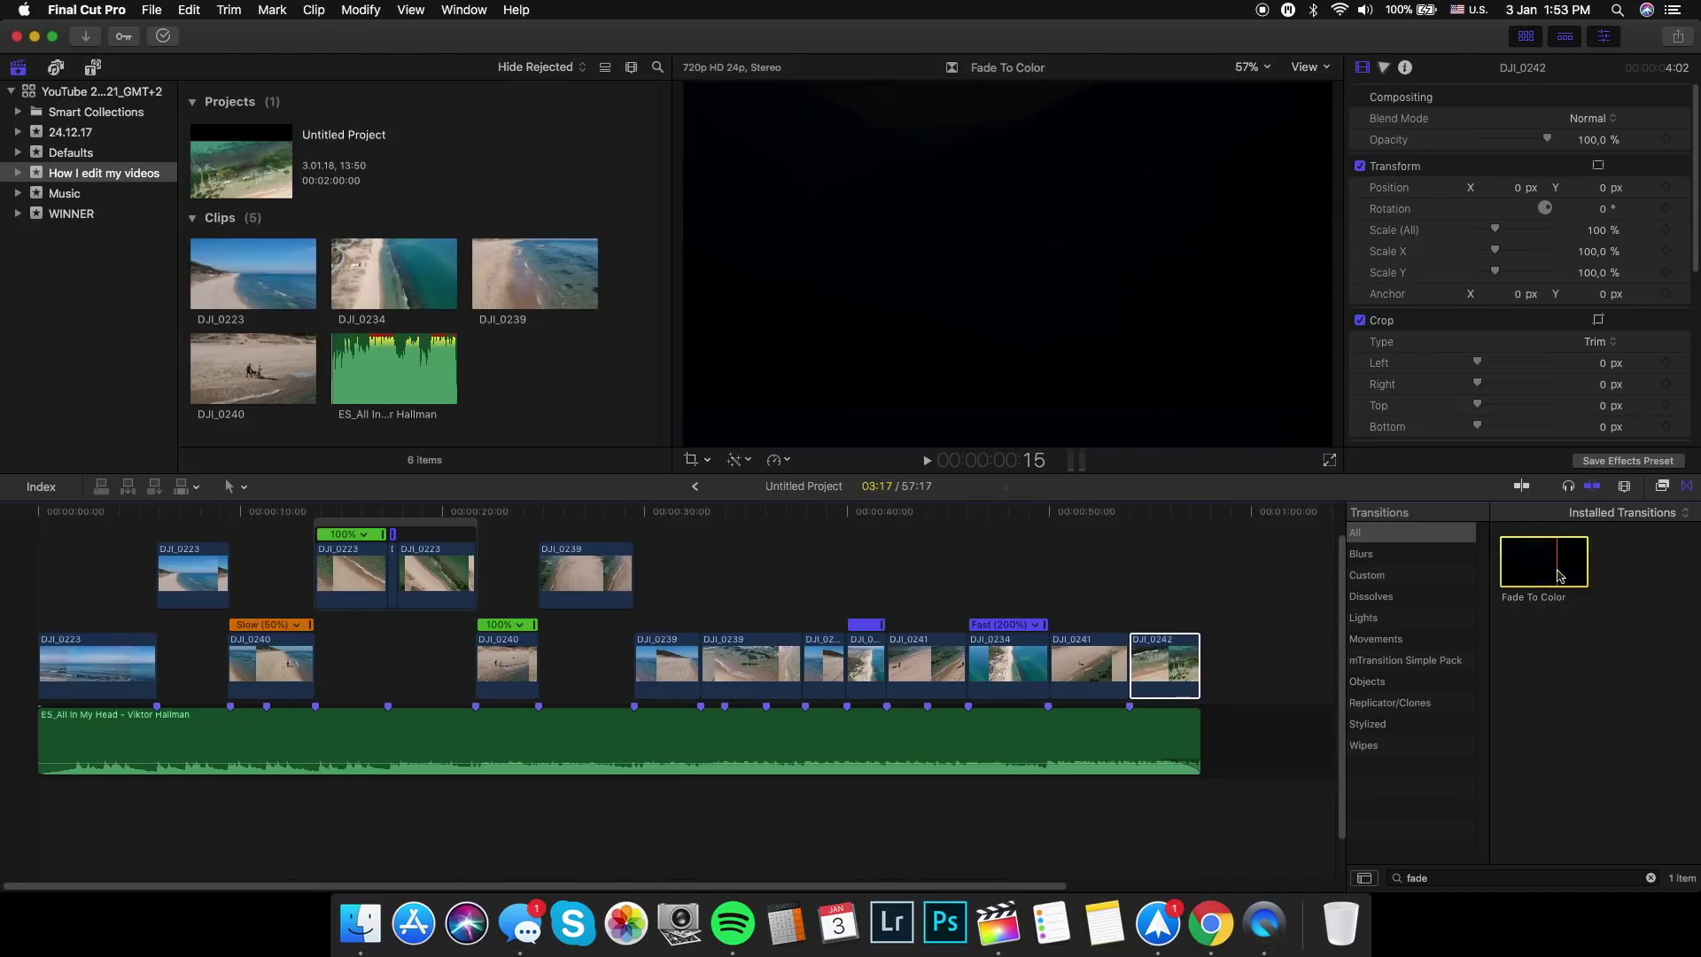
pyautogui.moveTo(1556, 577); pyautogui.dragTo(1189, 670)
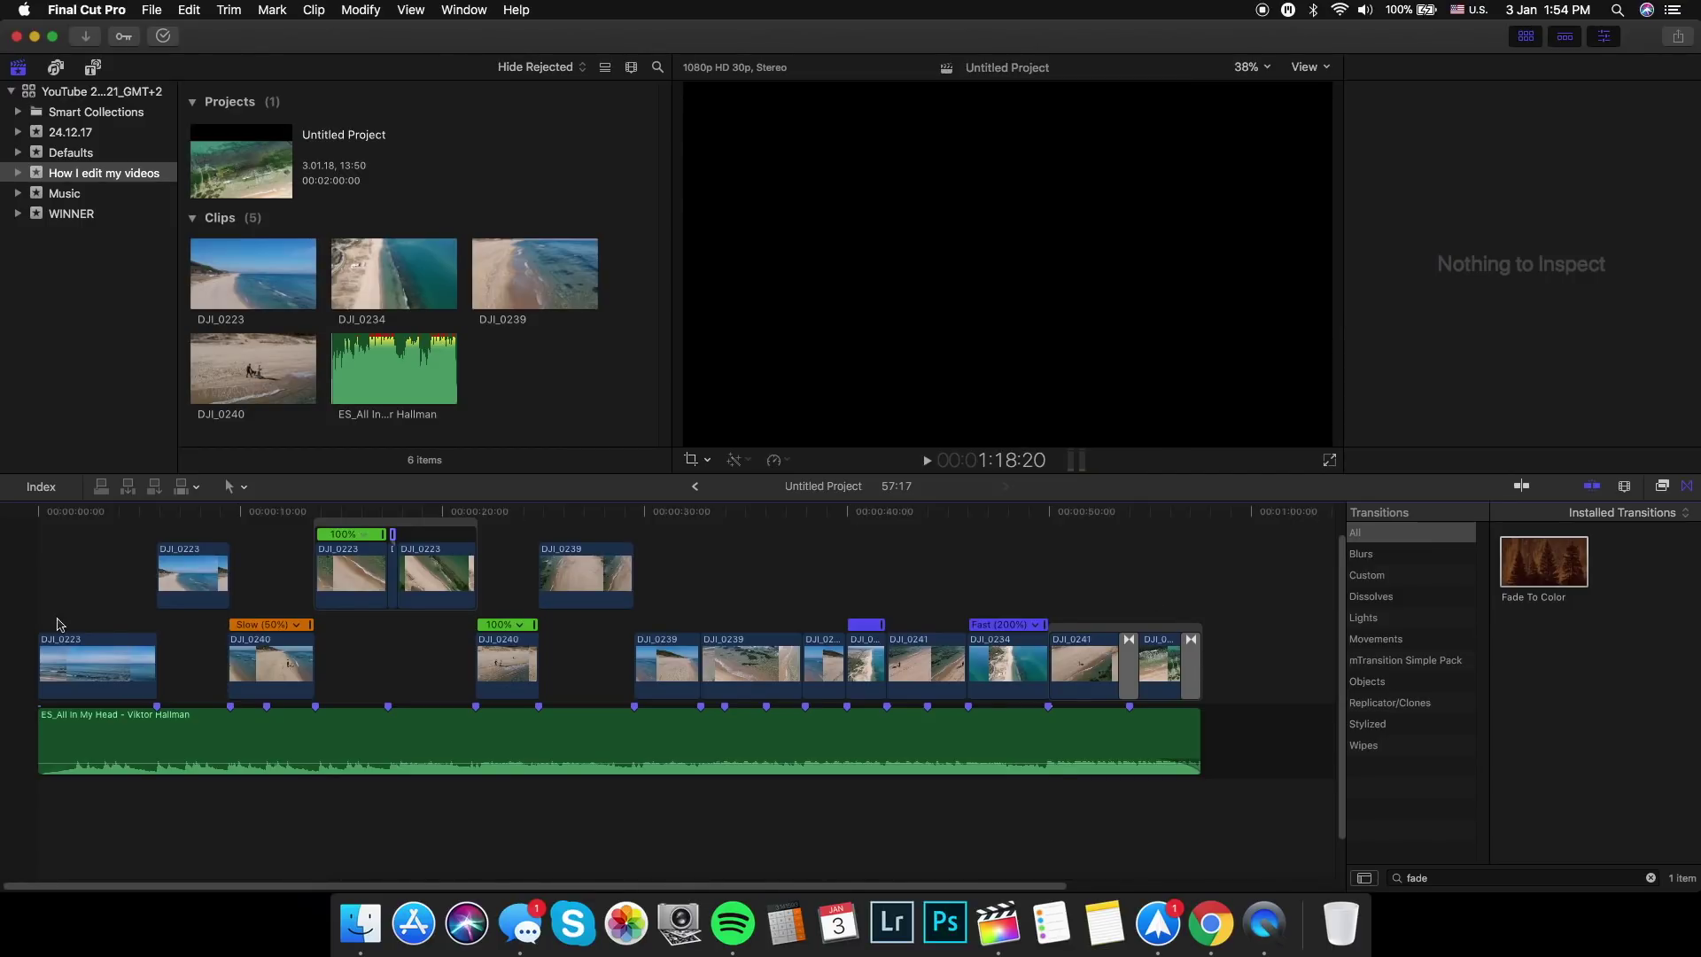
# - Apply the Color Board effect to the first clip DJI_0223 and select the clip
pyautogui.press('Home')
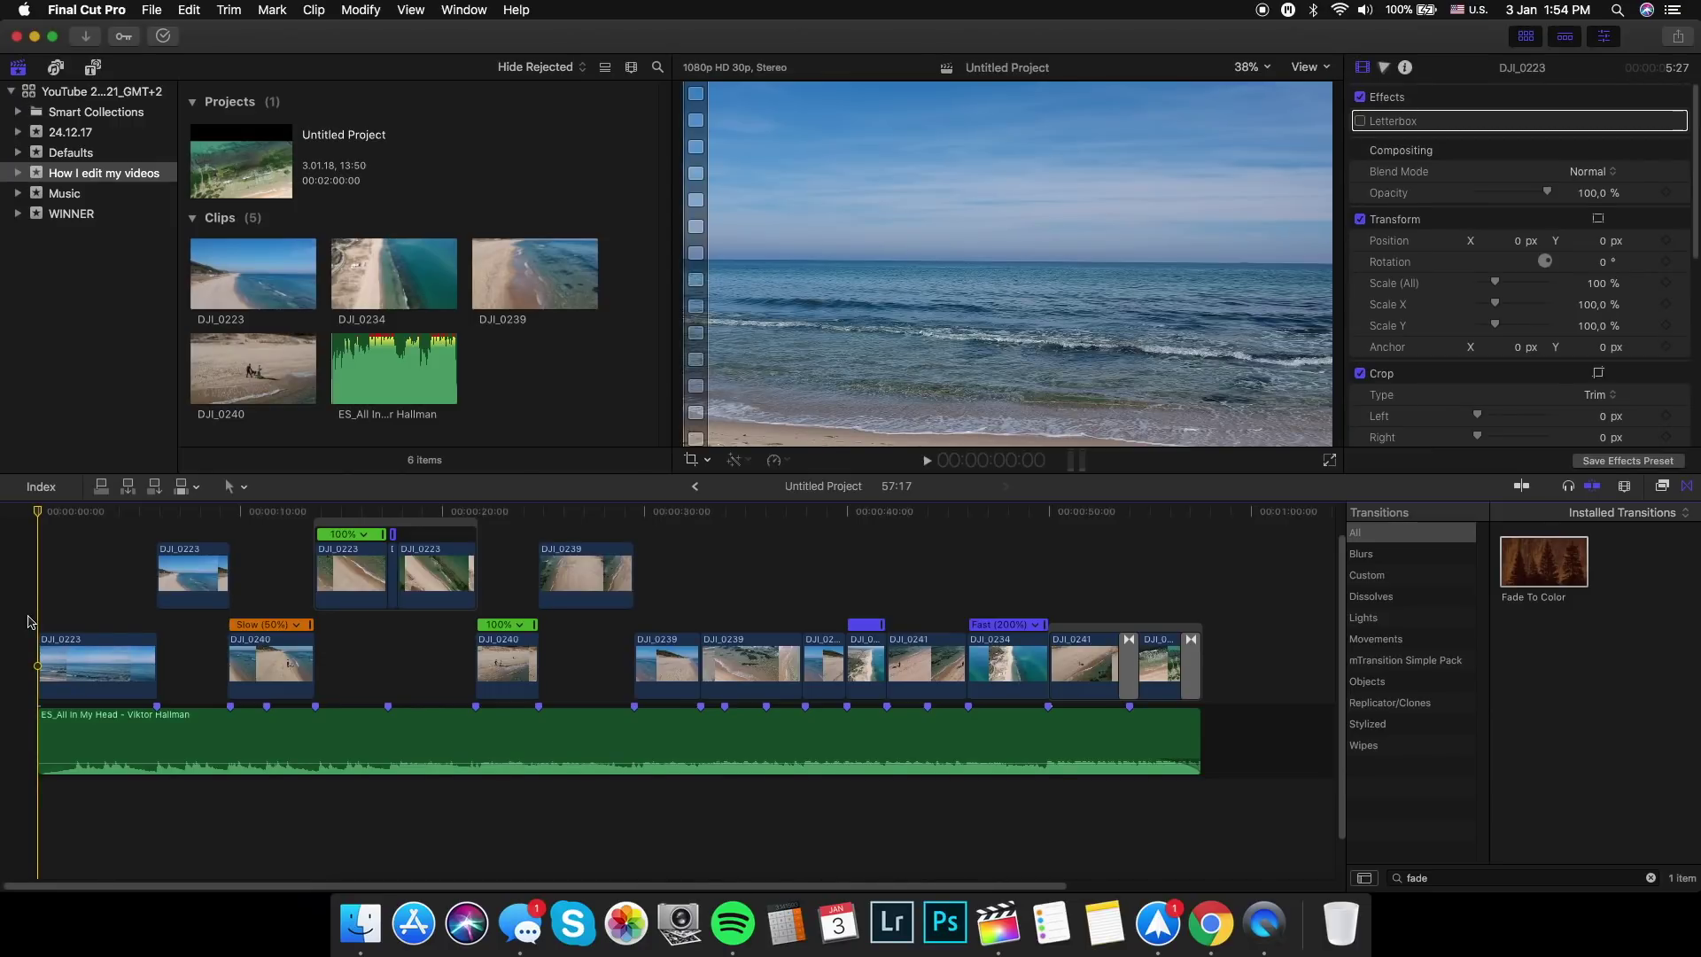
pyautogui.click(1661, 493)
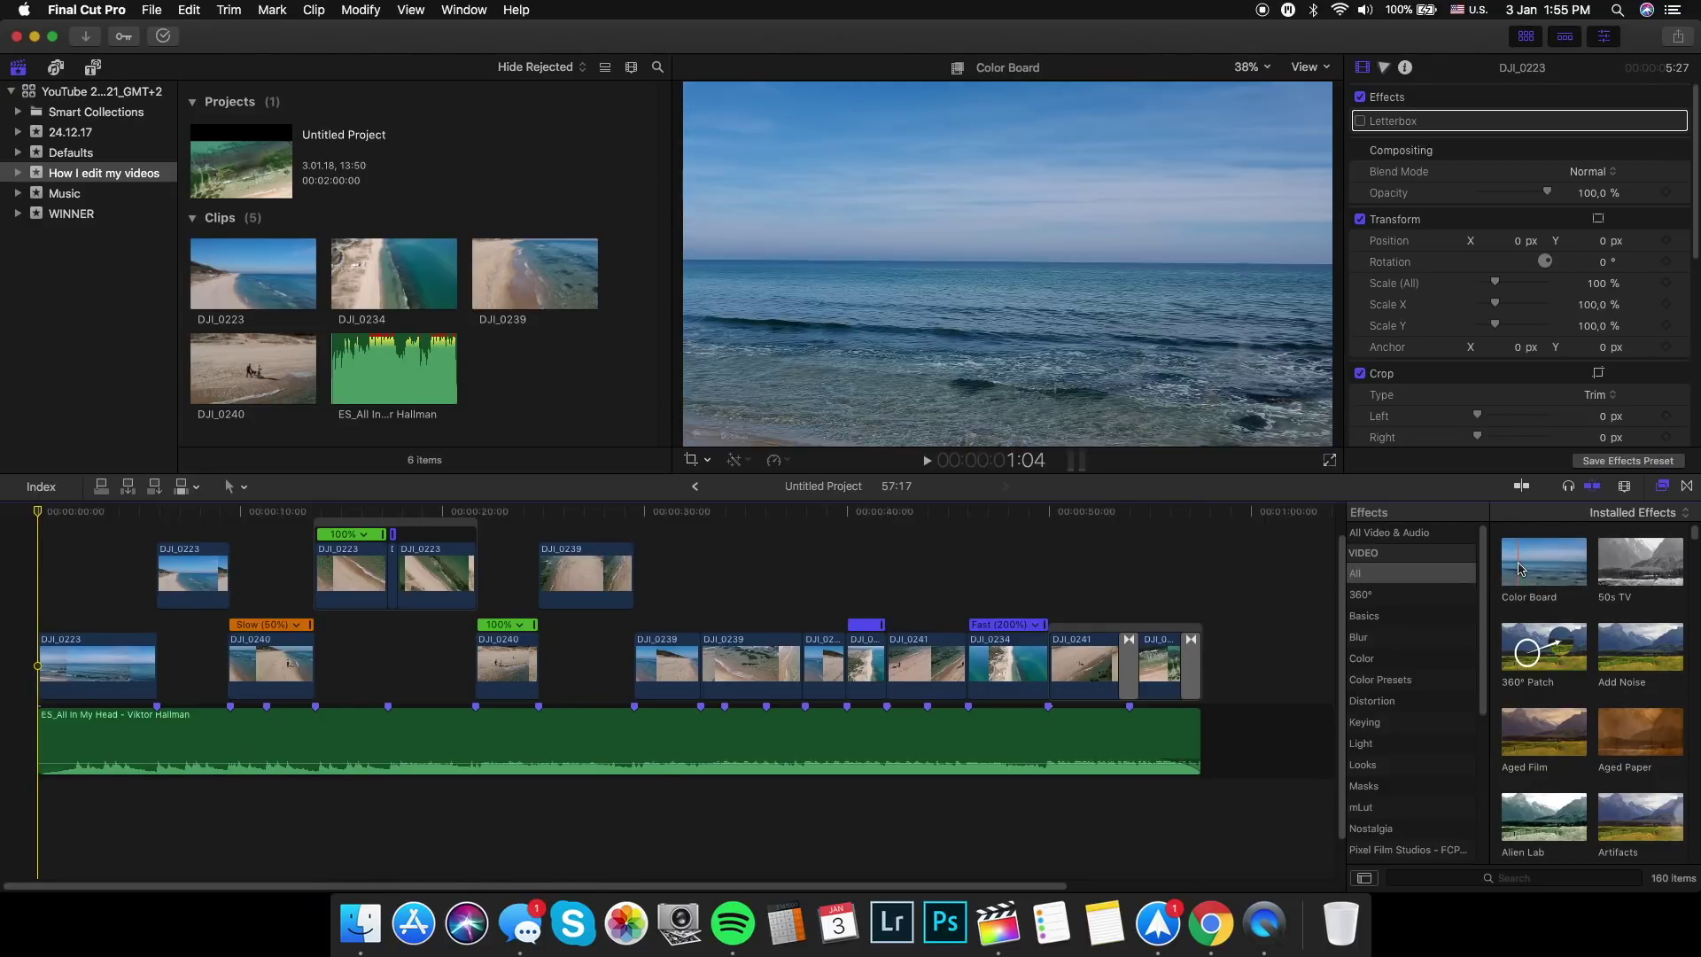
pyautogui.moveTo(1514, 568); pyautogui.dragTo(57, 675)
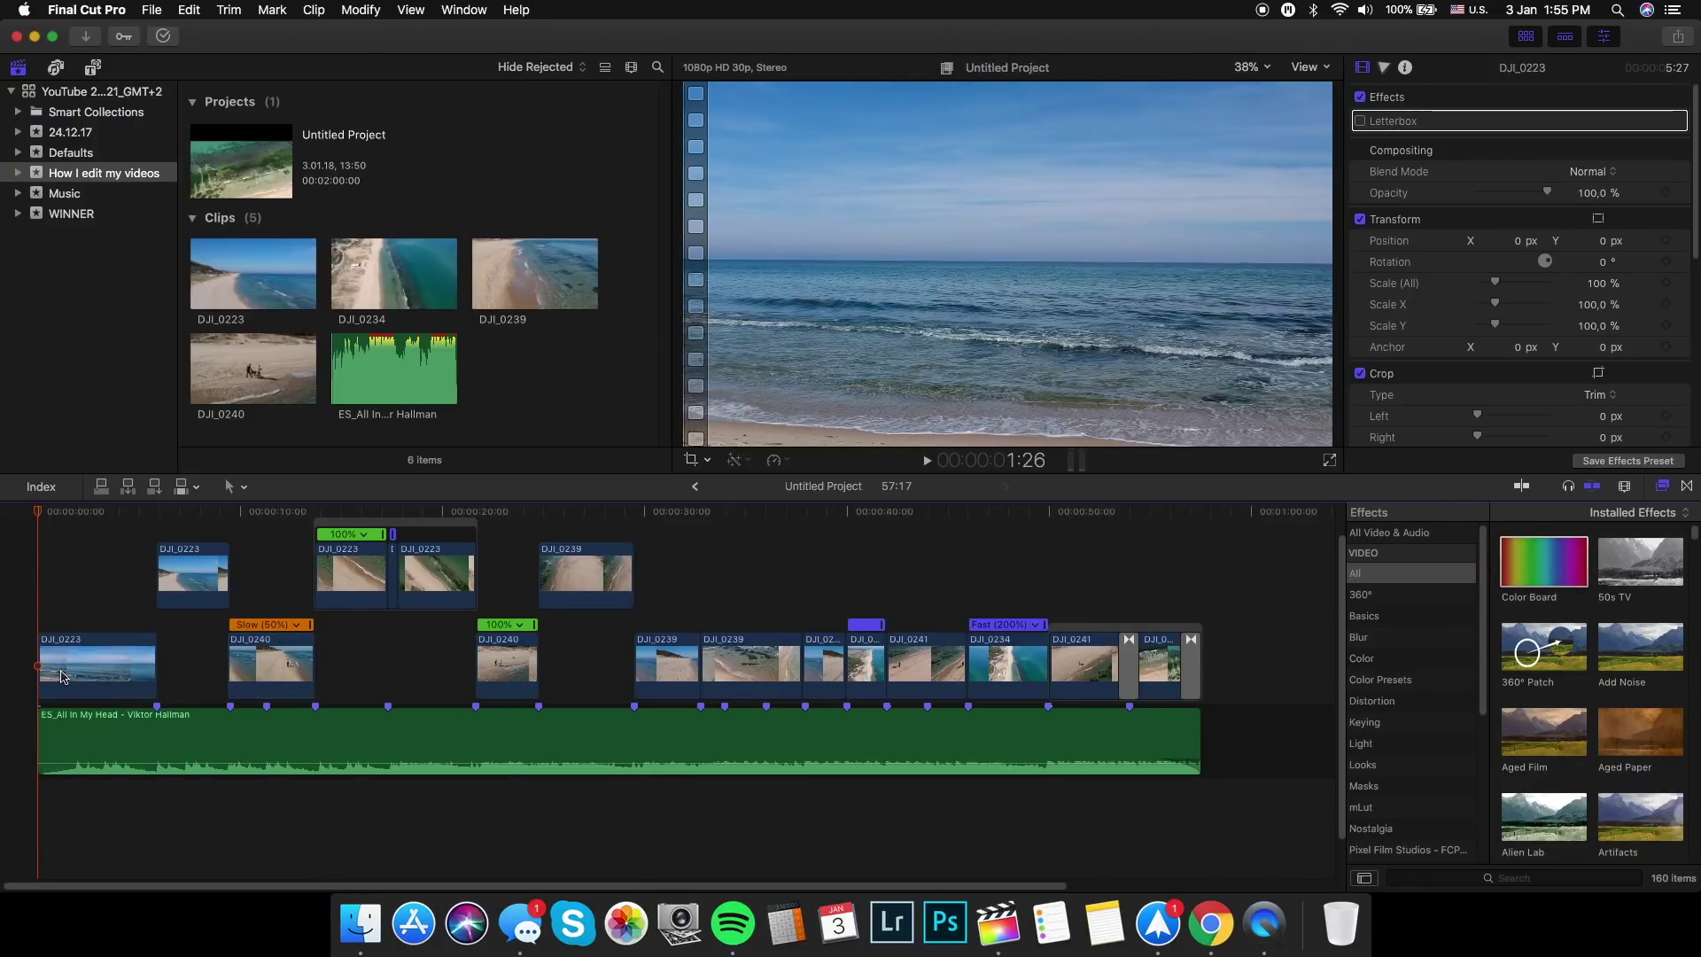
pyautogui.click(66, 664)
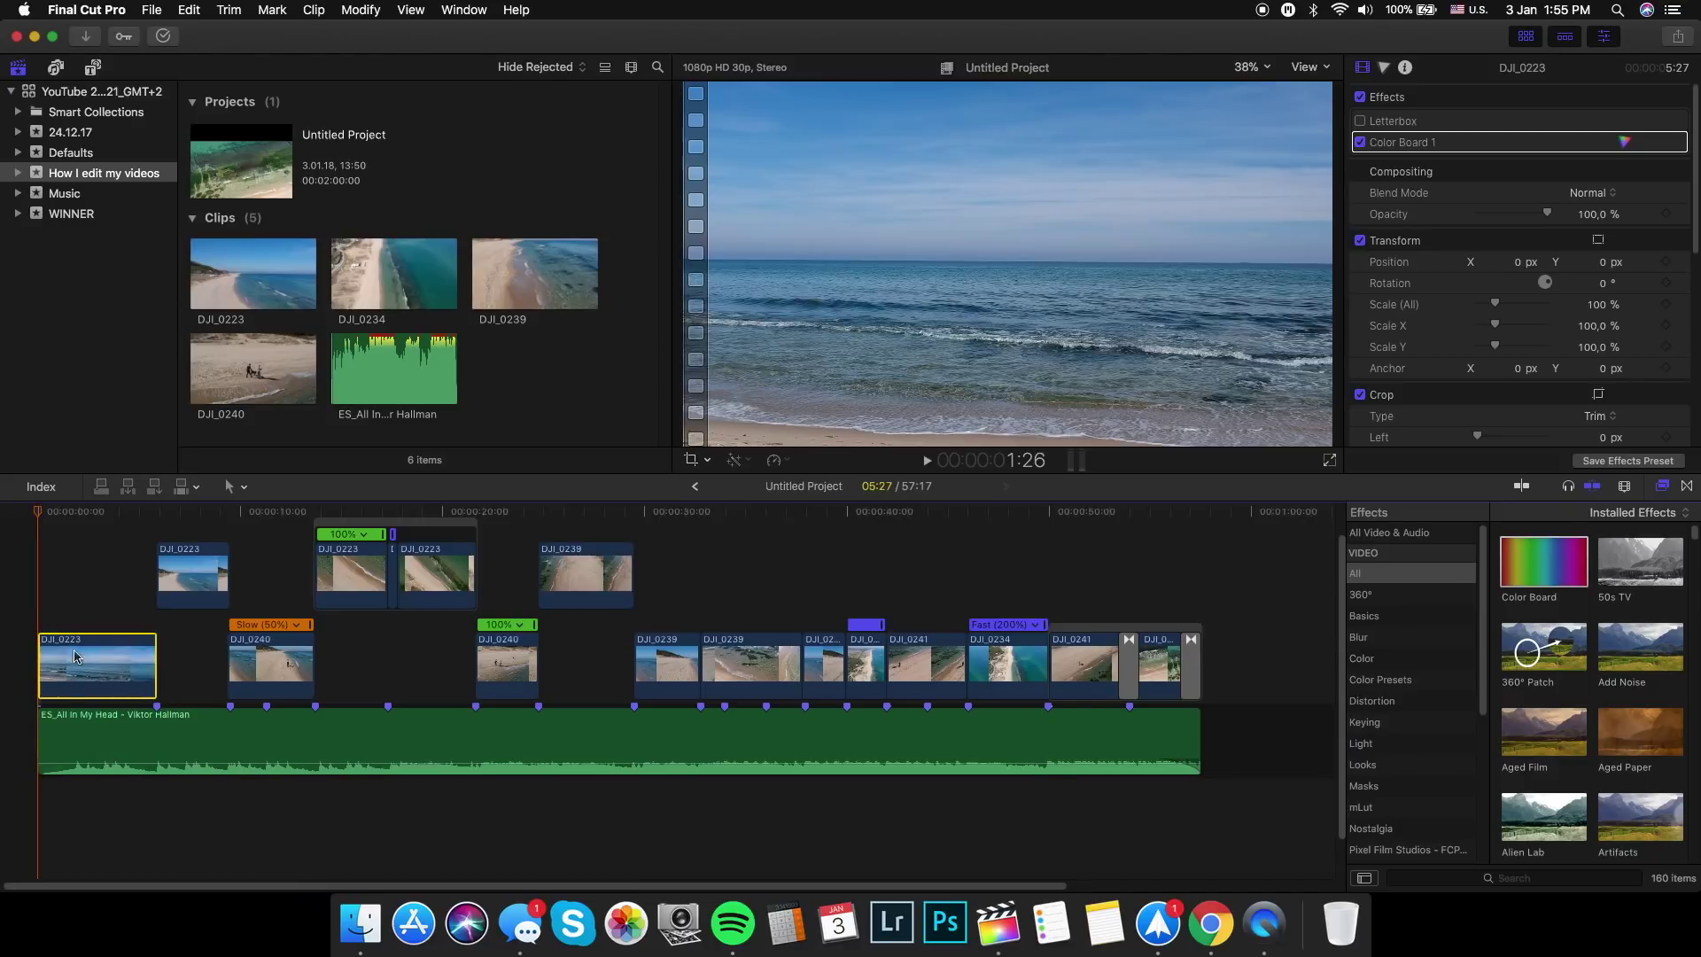
# - Open Color Board 1 for DJI_0223 and bring up its Exposure controls
pyautogui.click(1626, 147)
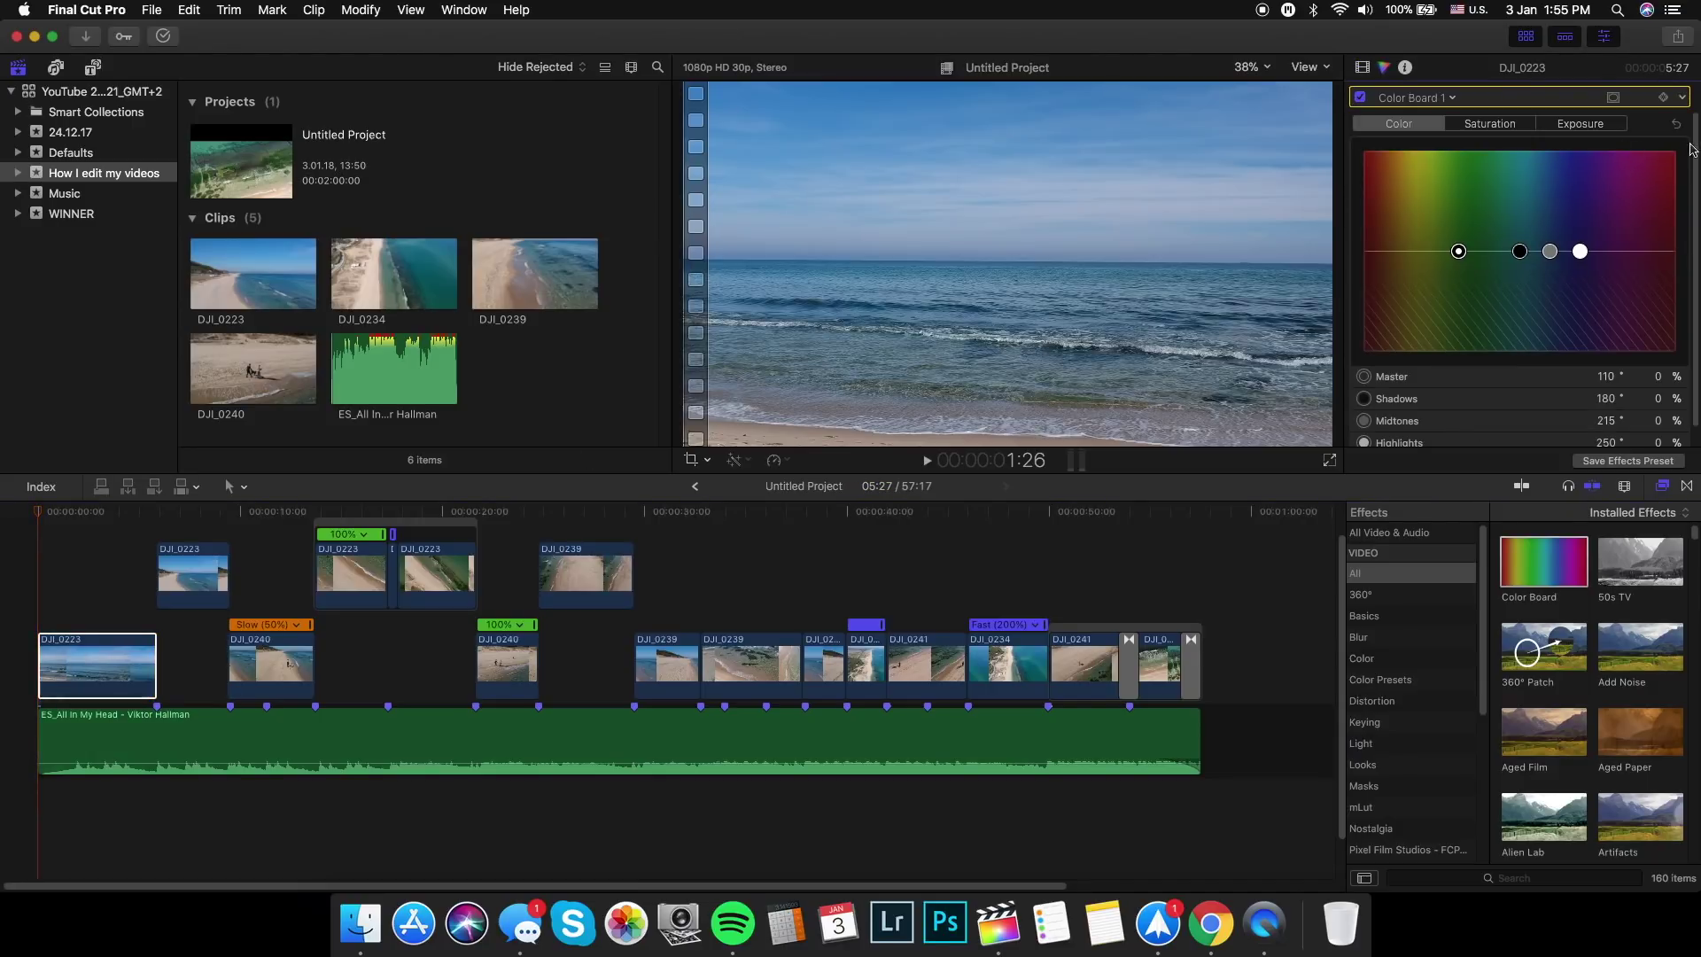
pyautogui.click(1607, 125)
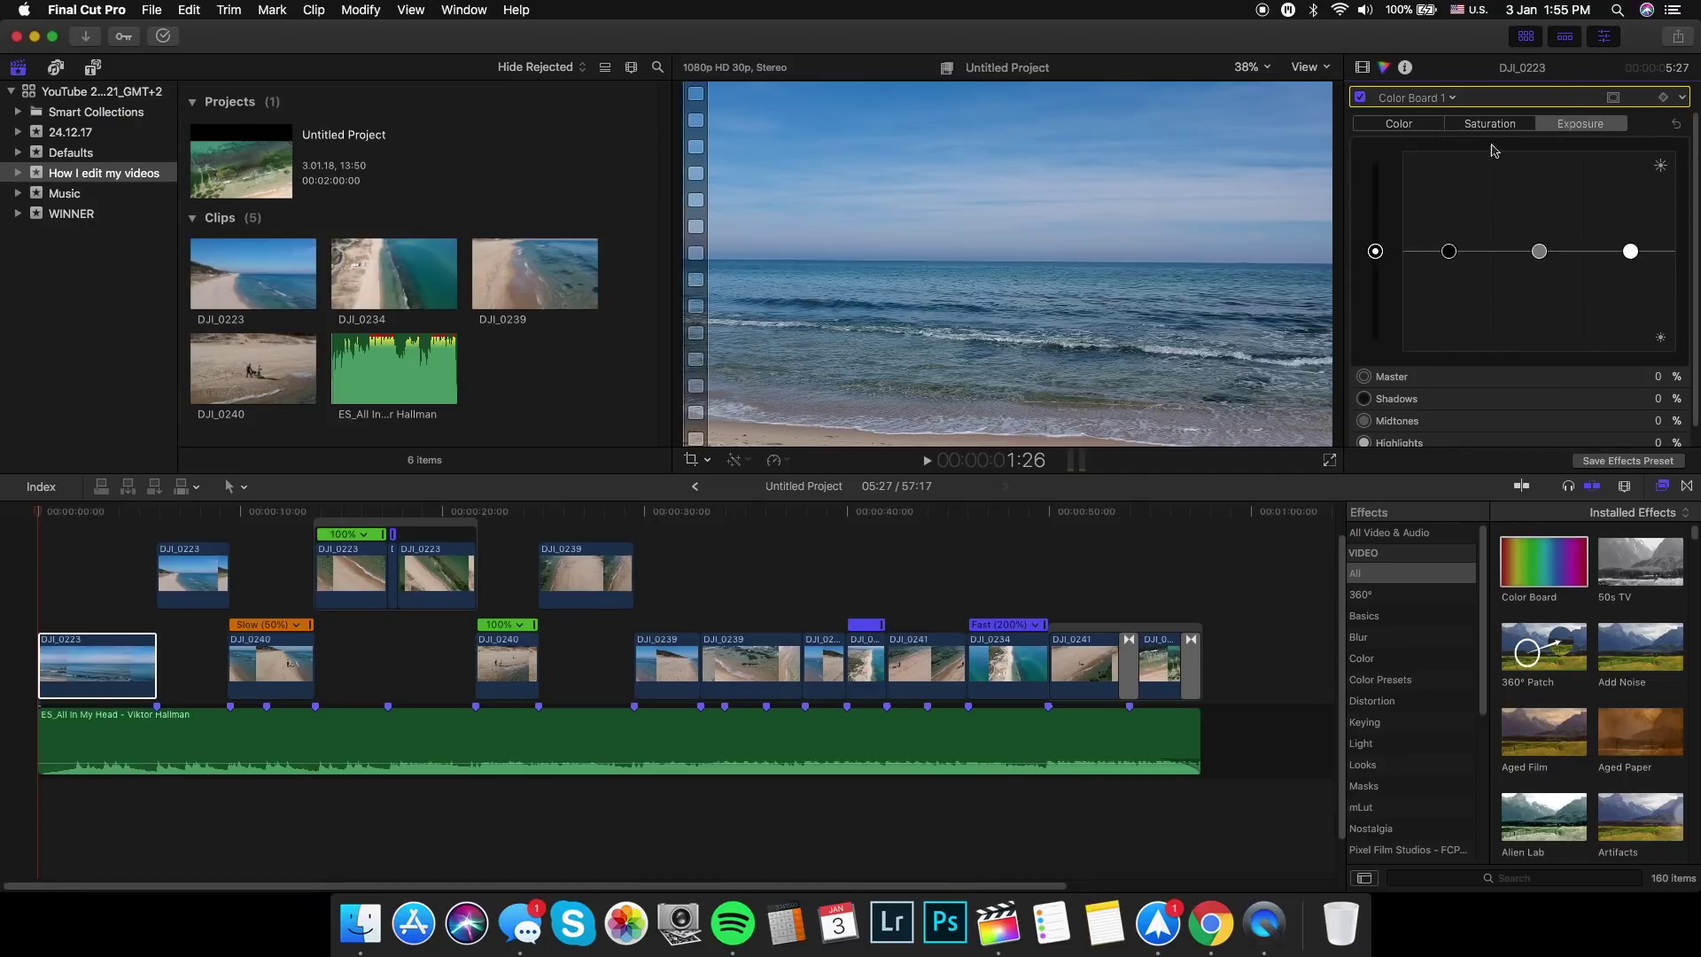
pyautogui.scroll(-1, 1552, 292)
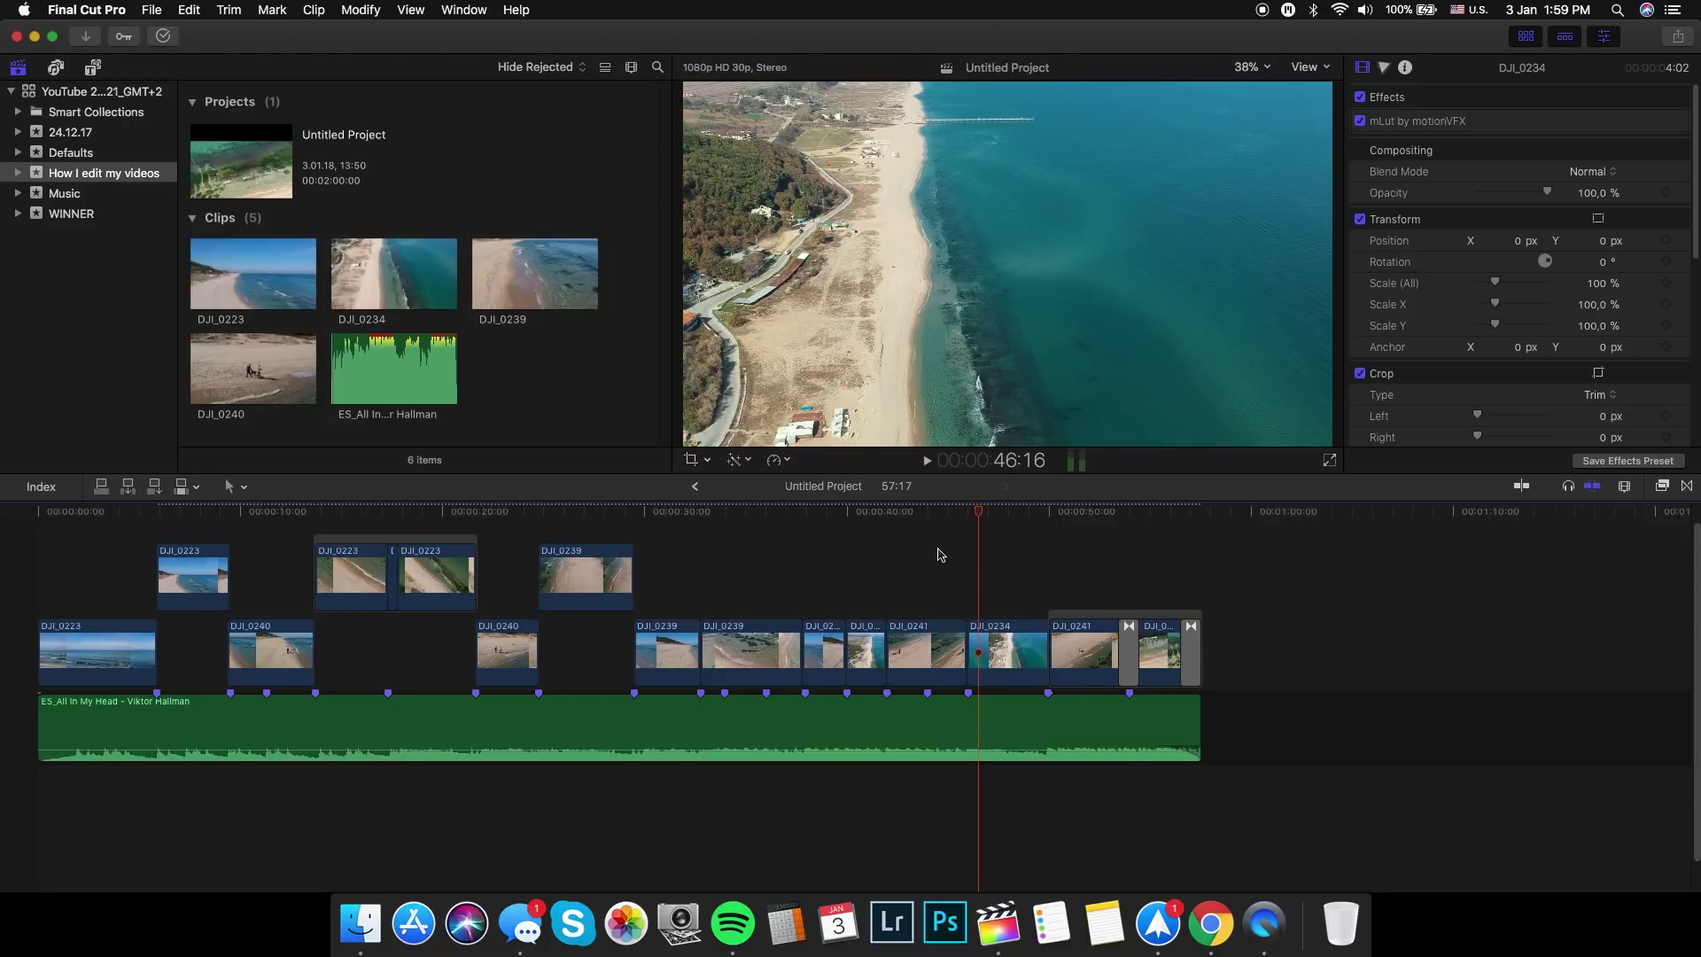
pyautogui.click(164, 37)
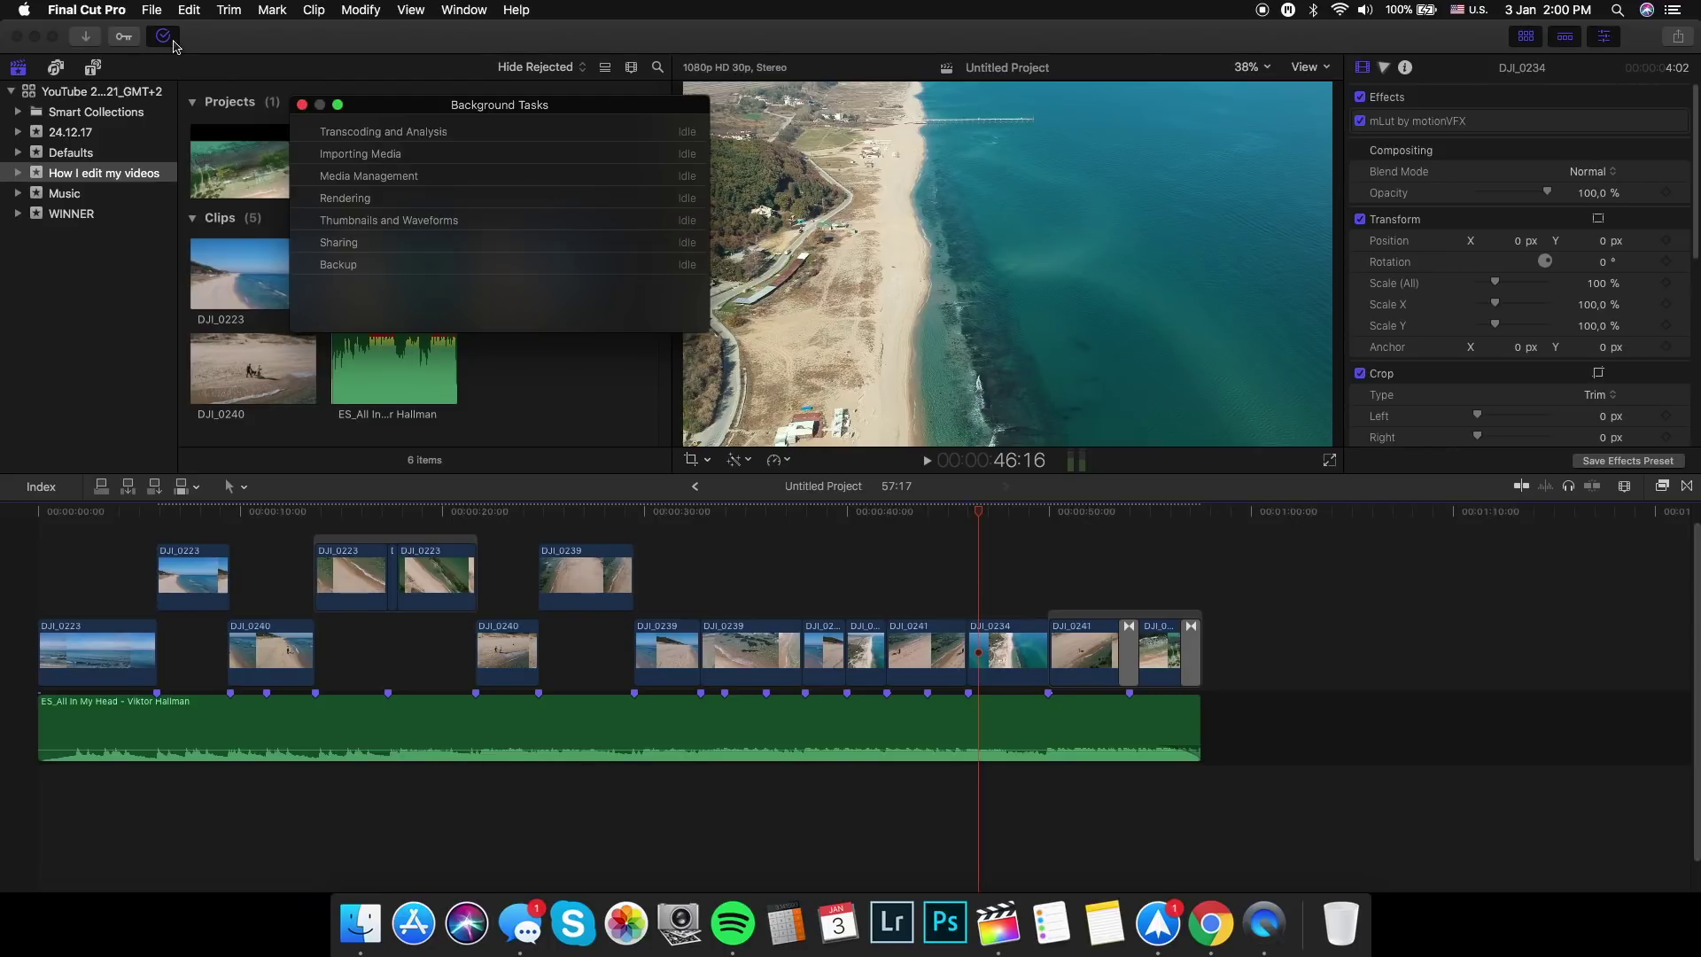
pyautogui.click(302, 105)
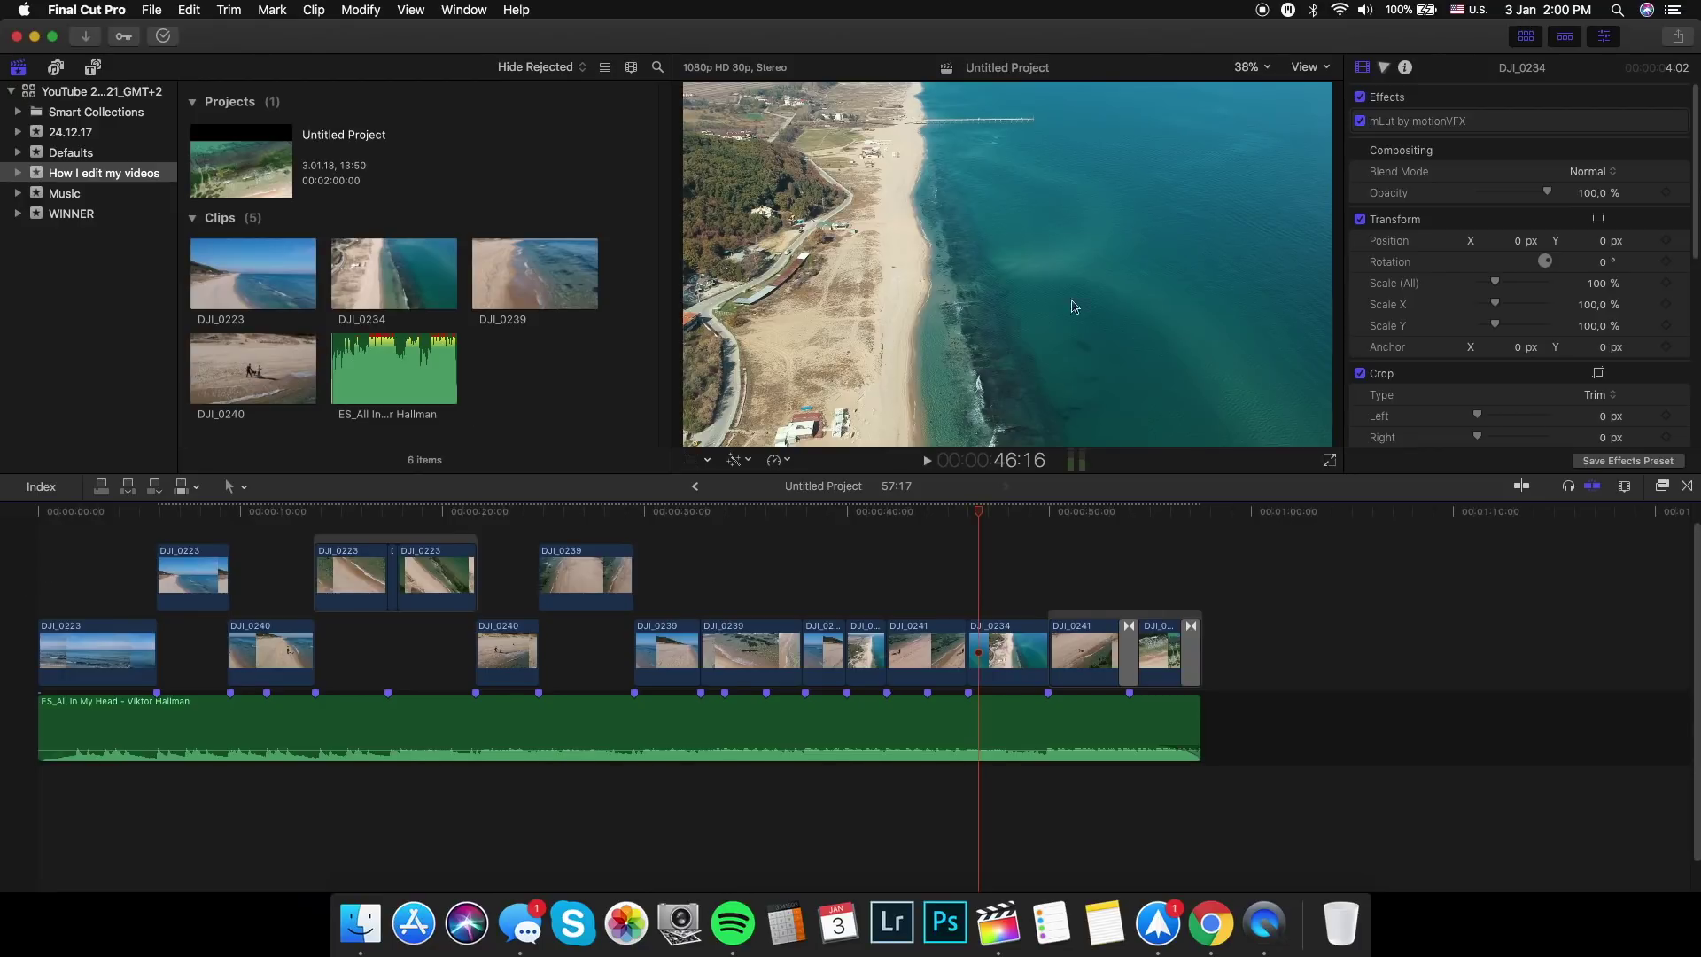
# - Start a Master File export of the project
pyautogui.click(1678, 38)
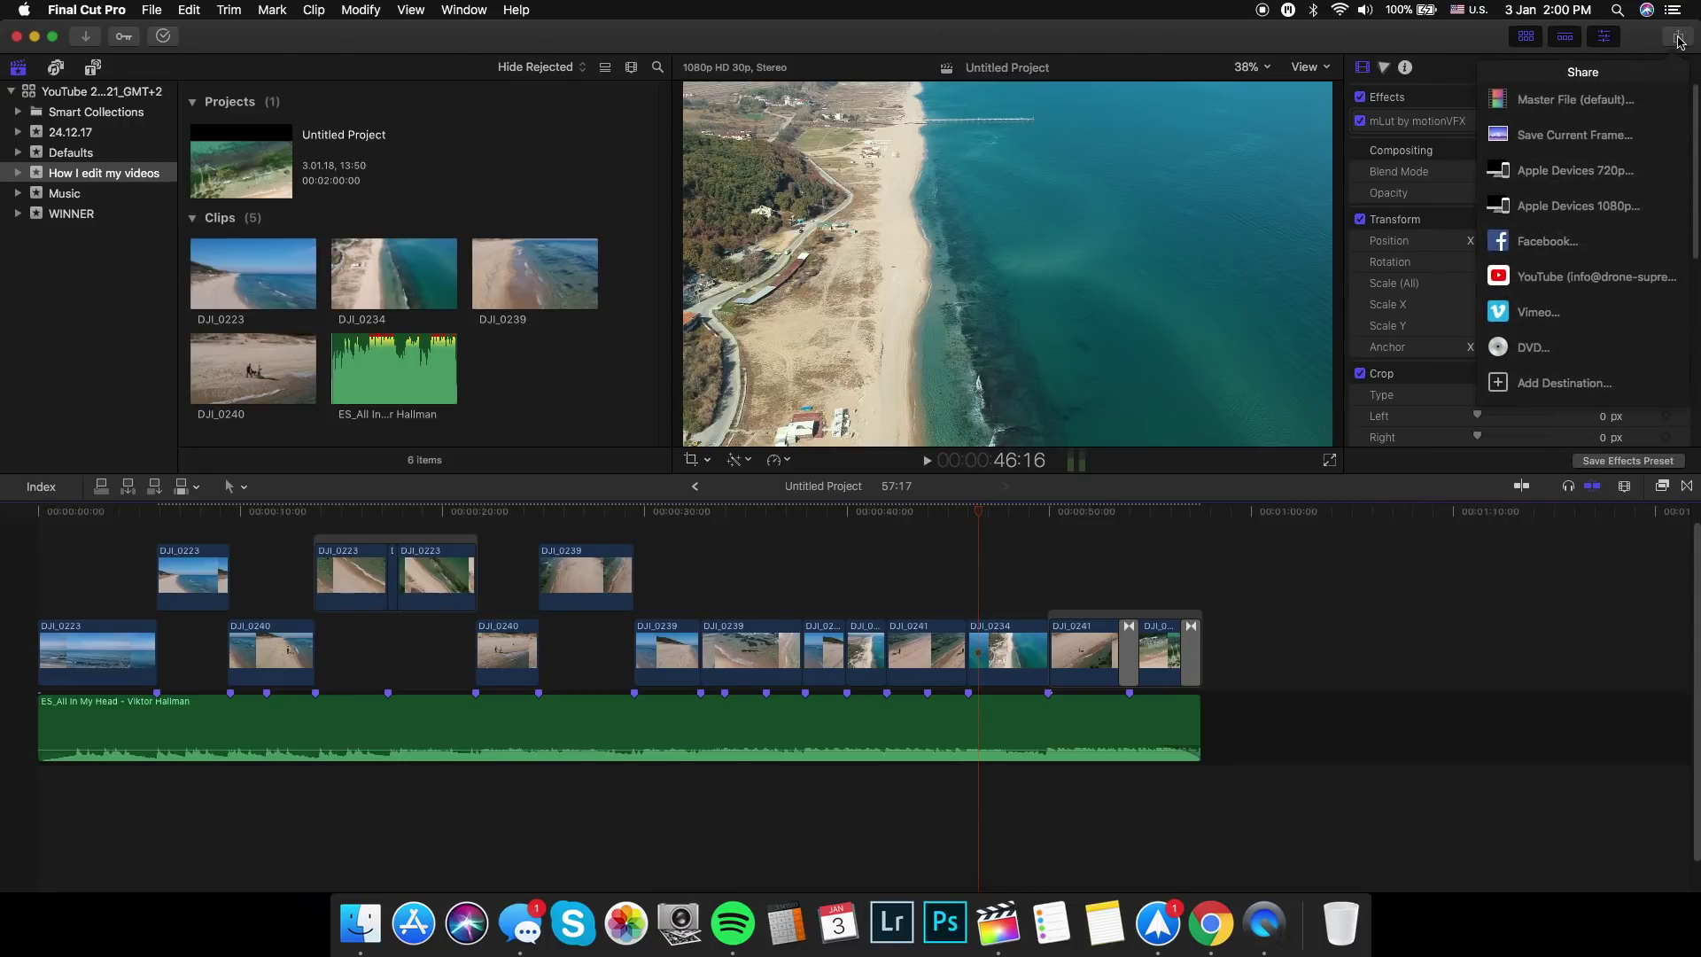
pyautogui.click(1542, 104)
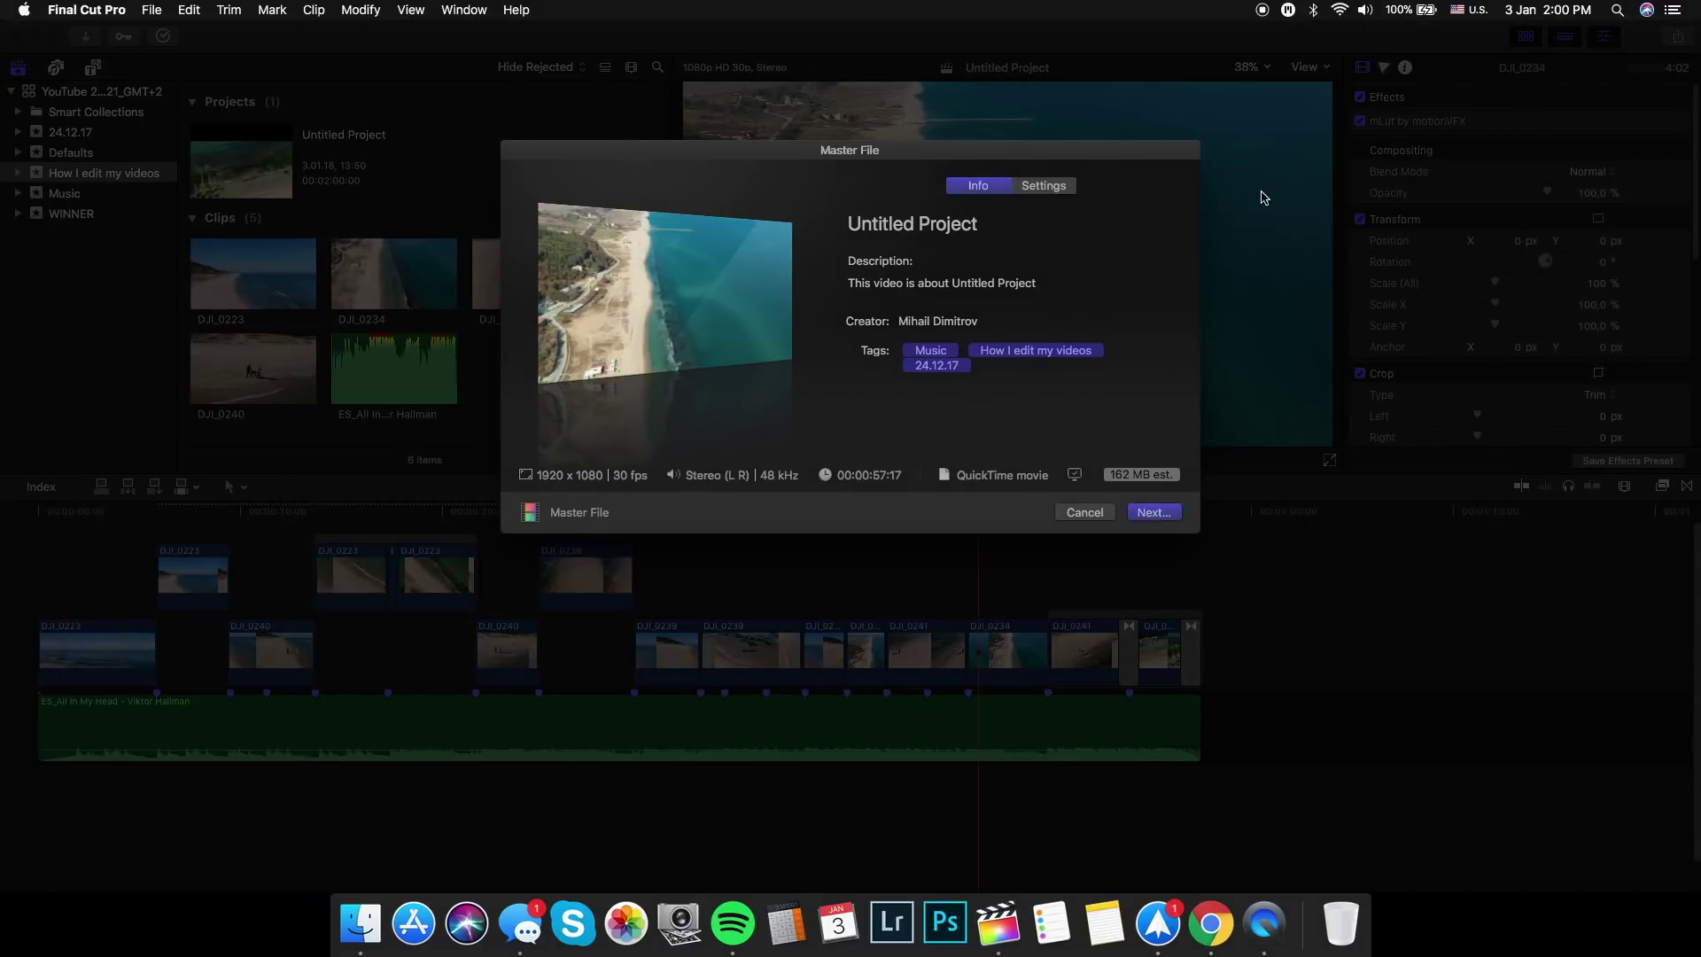
pyautogui.click(1157, 515)
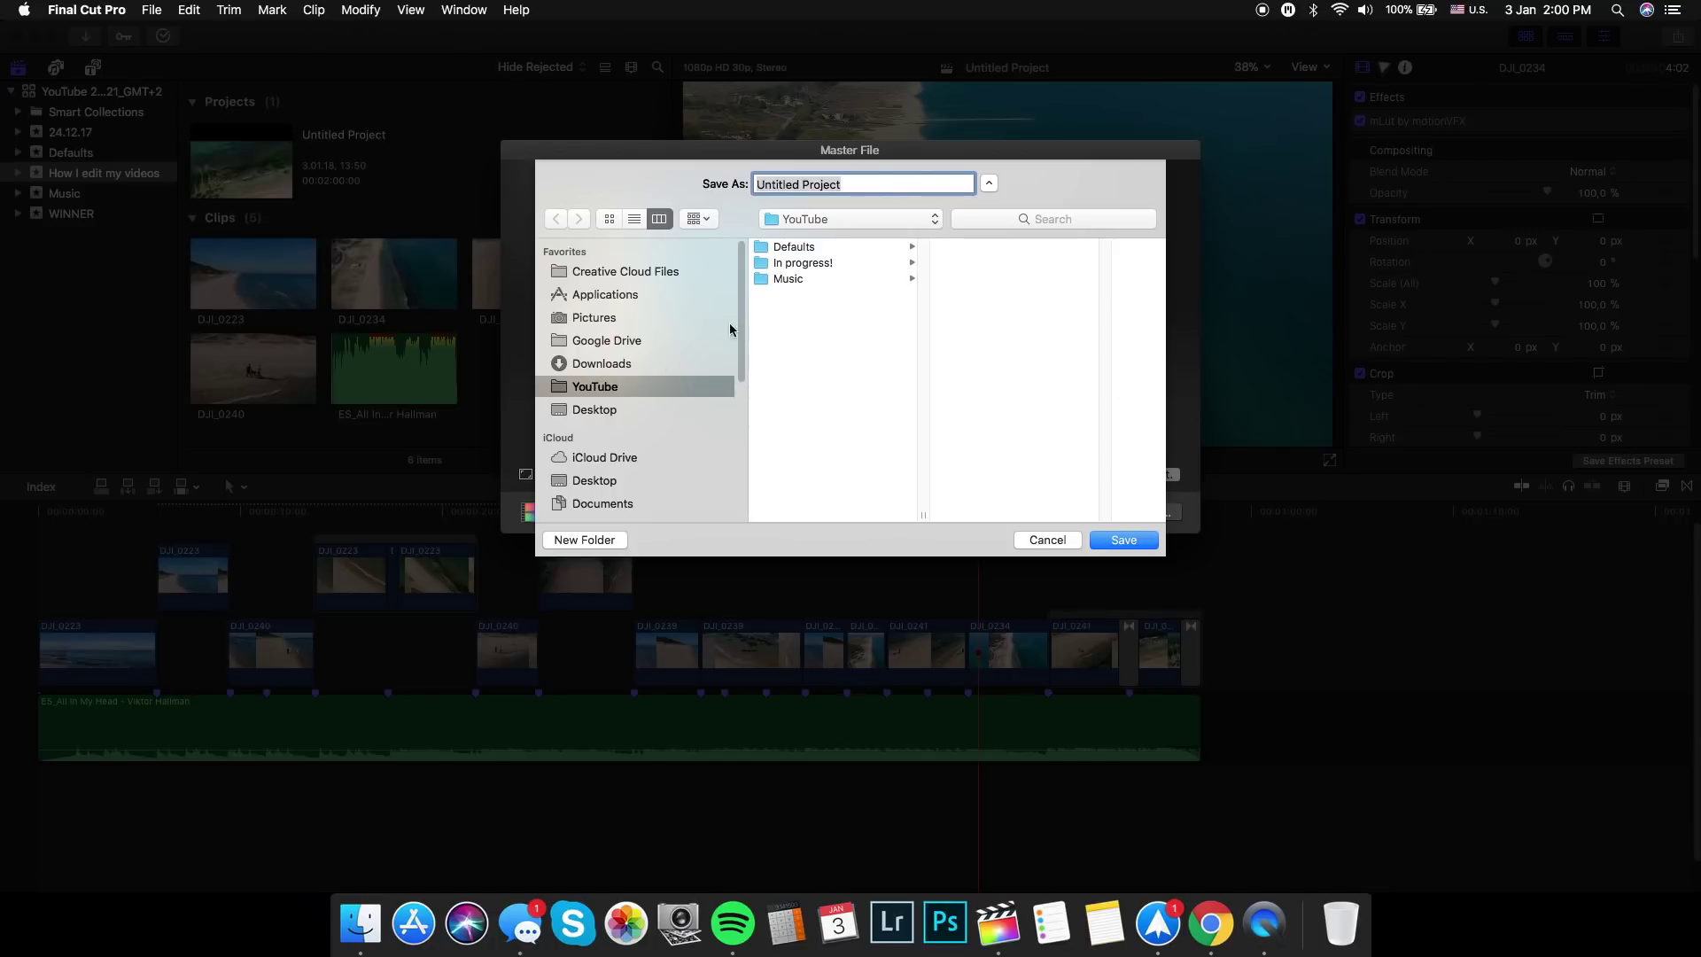
# - Save the master file as 'Edited clip' in In progress! > How I edit my videos
pyautogui.click(801, 262)
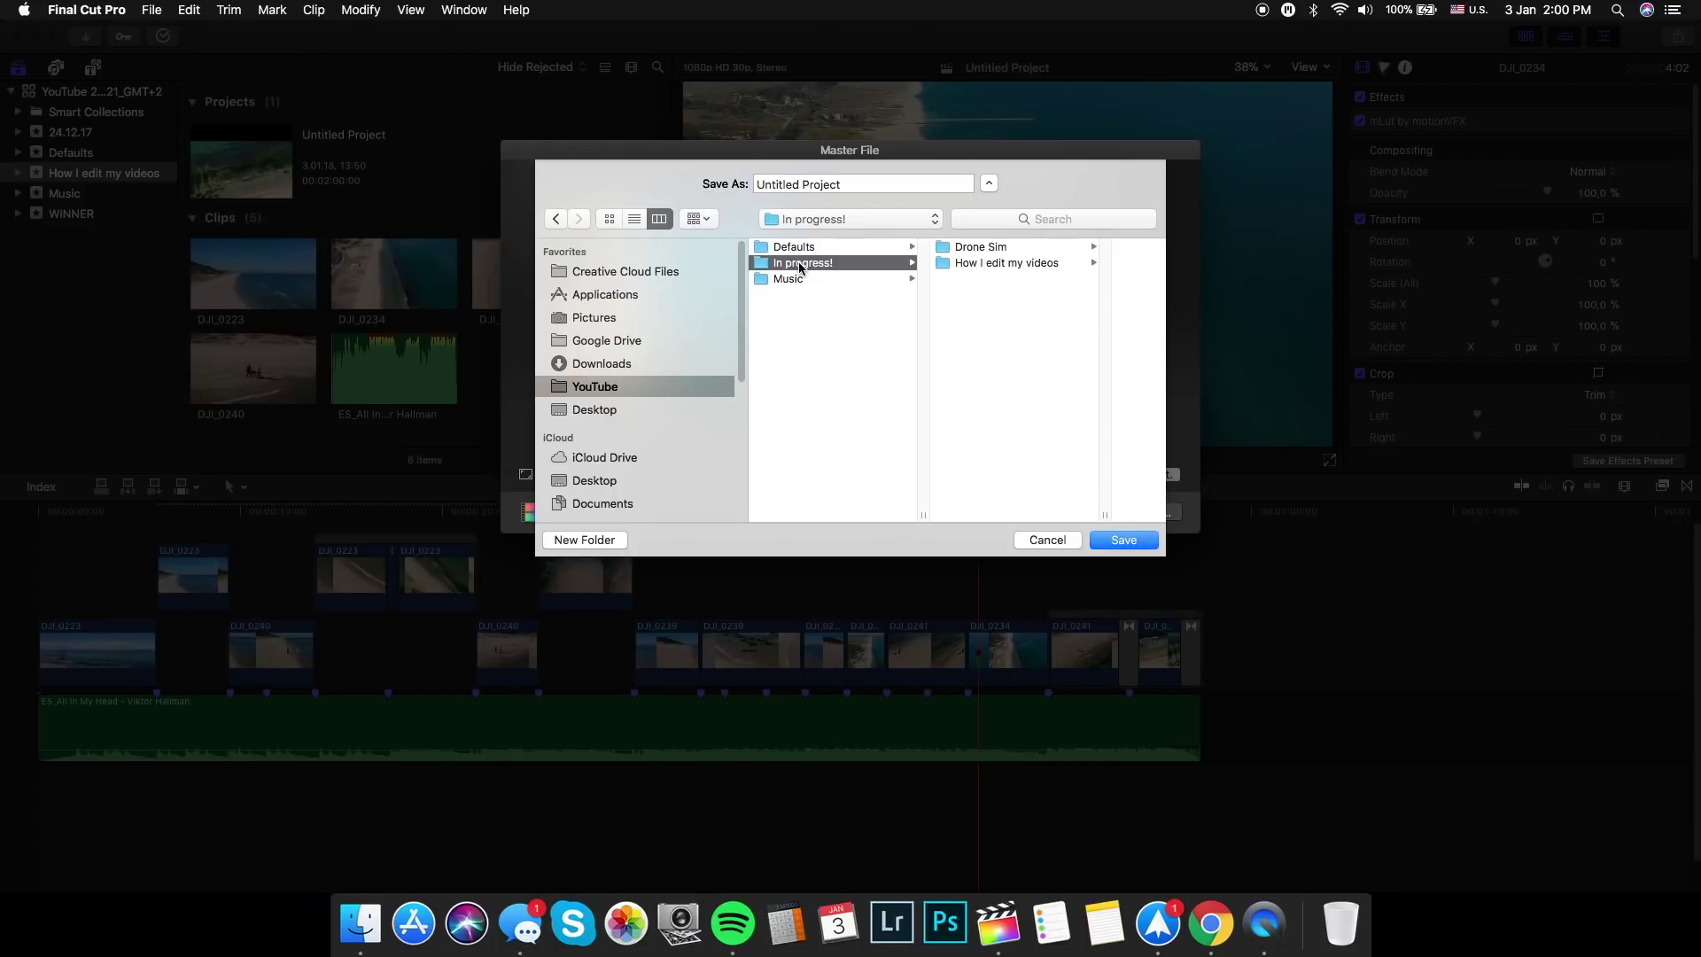
pyautogui.click(1012, 263)
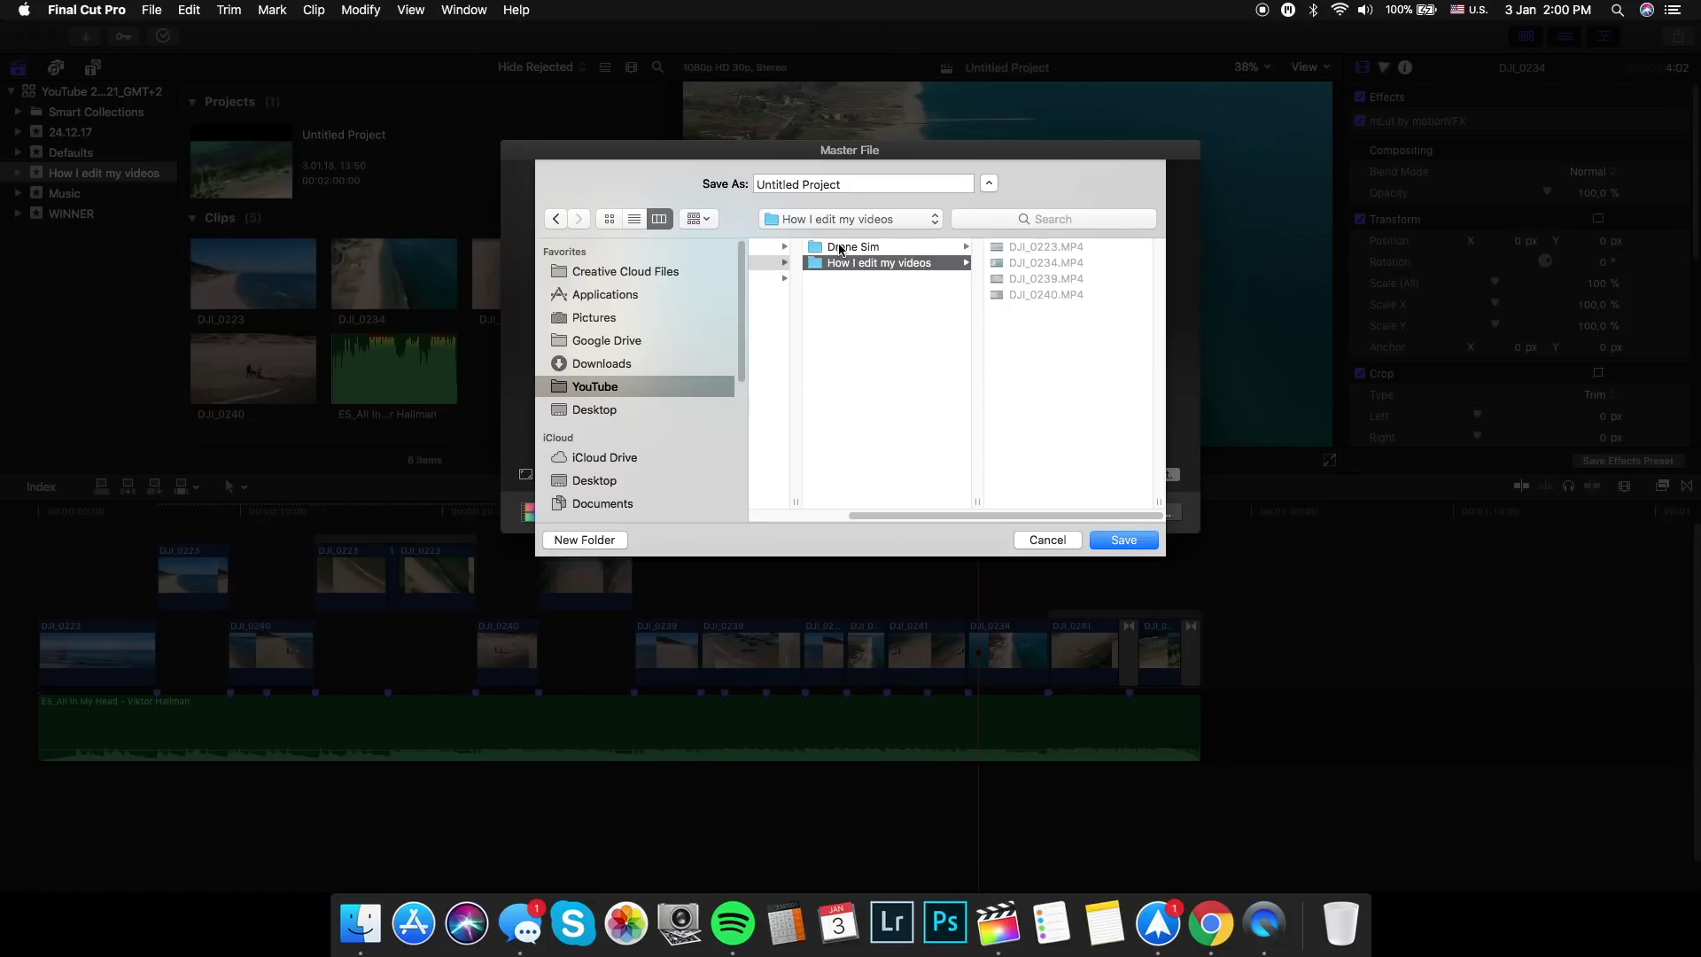
pyautogui.click(888, 189)
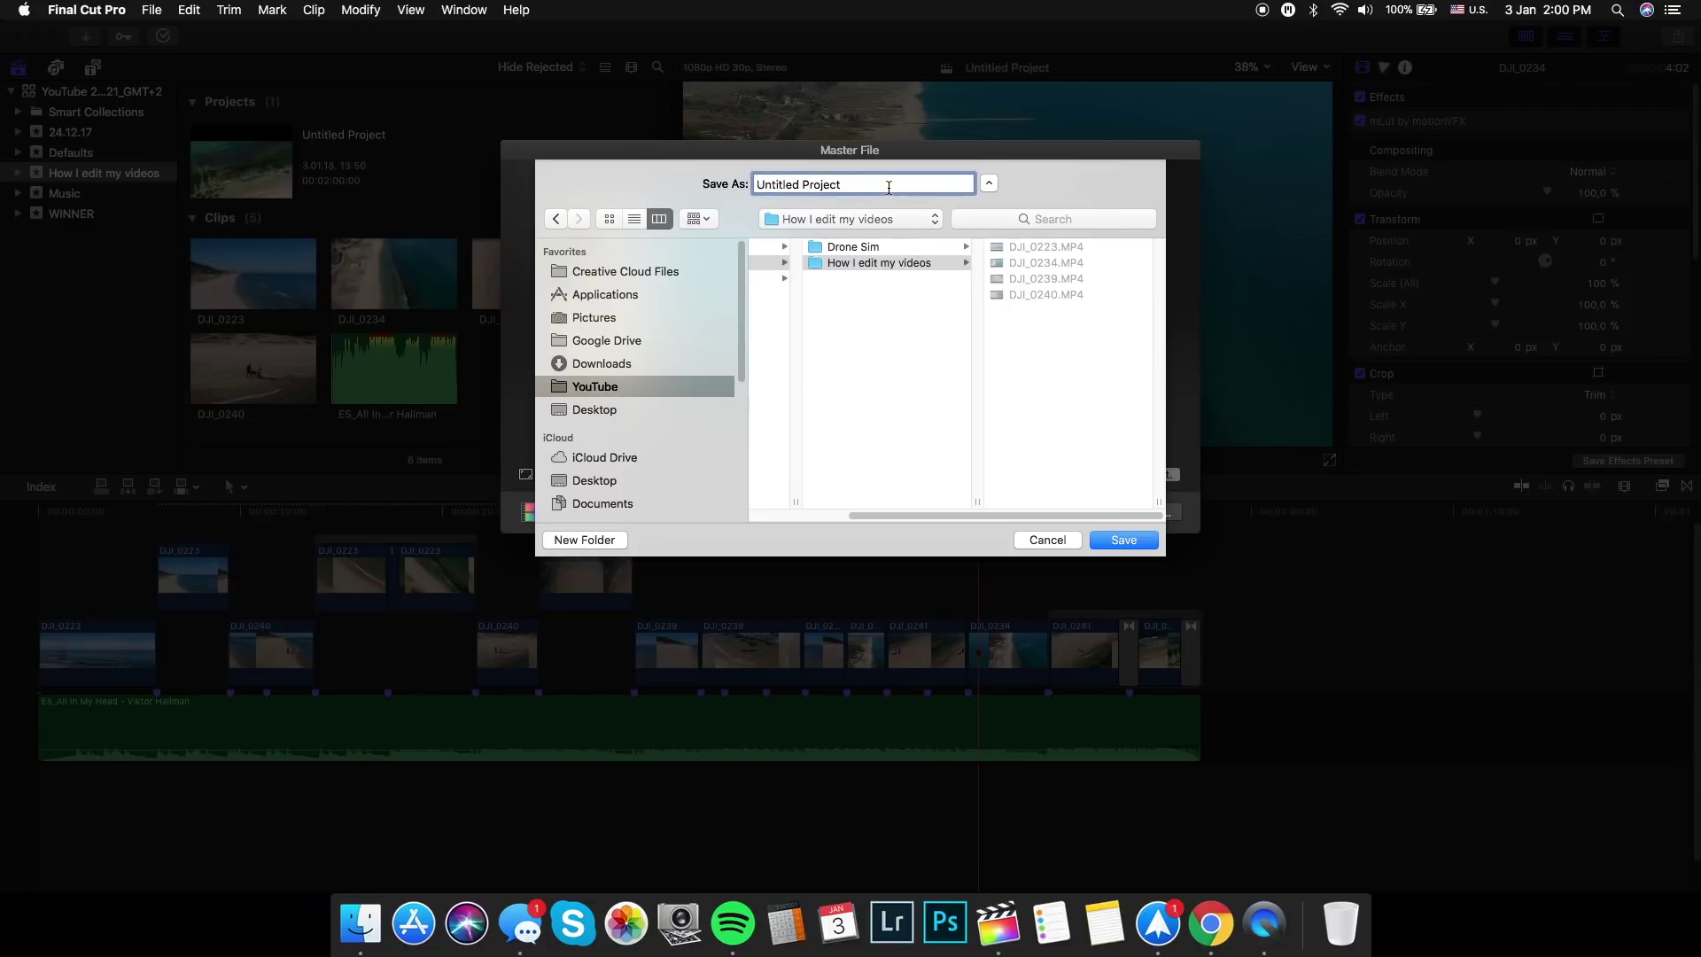
pyautogui.press('super+a')
pyautogui.write('H')
pyautogui.press('BackSpace')
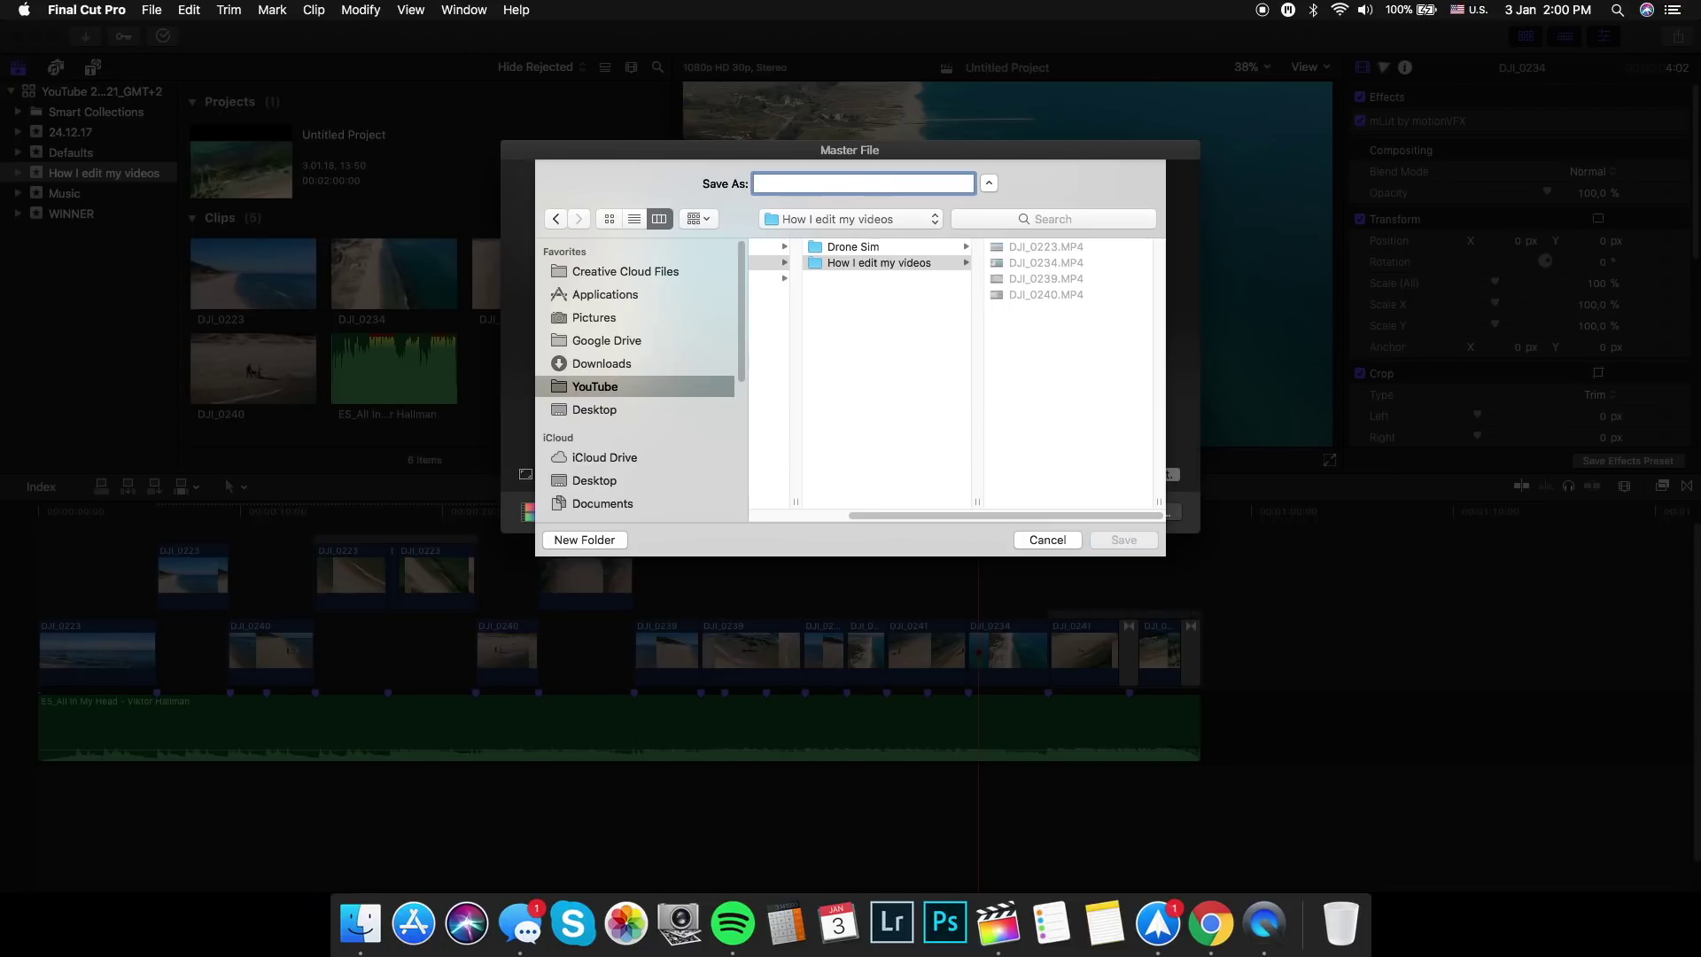
pyautogui.write('Edited cl')
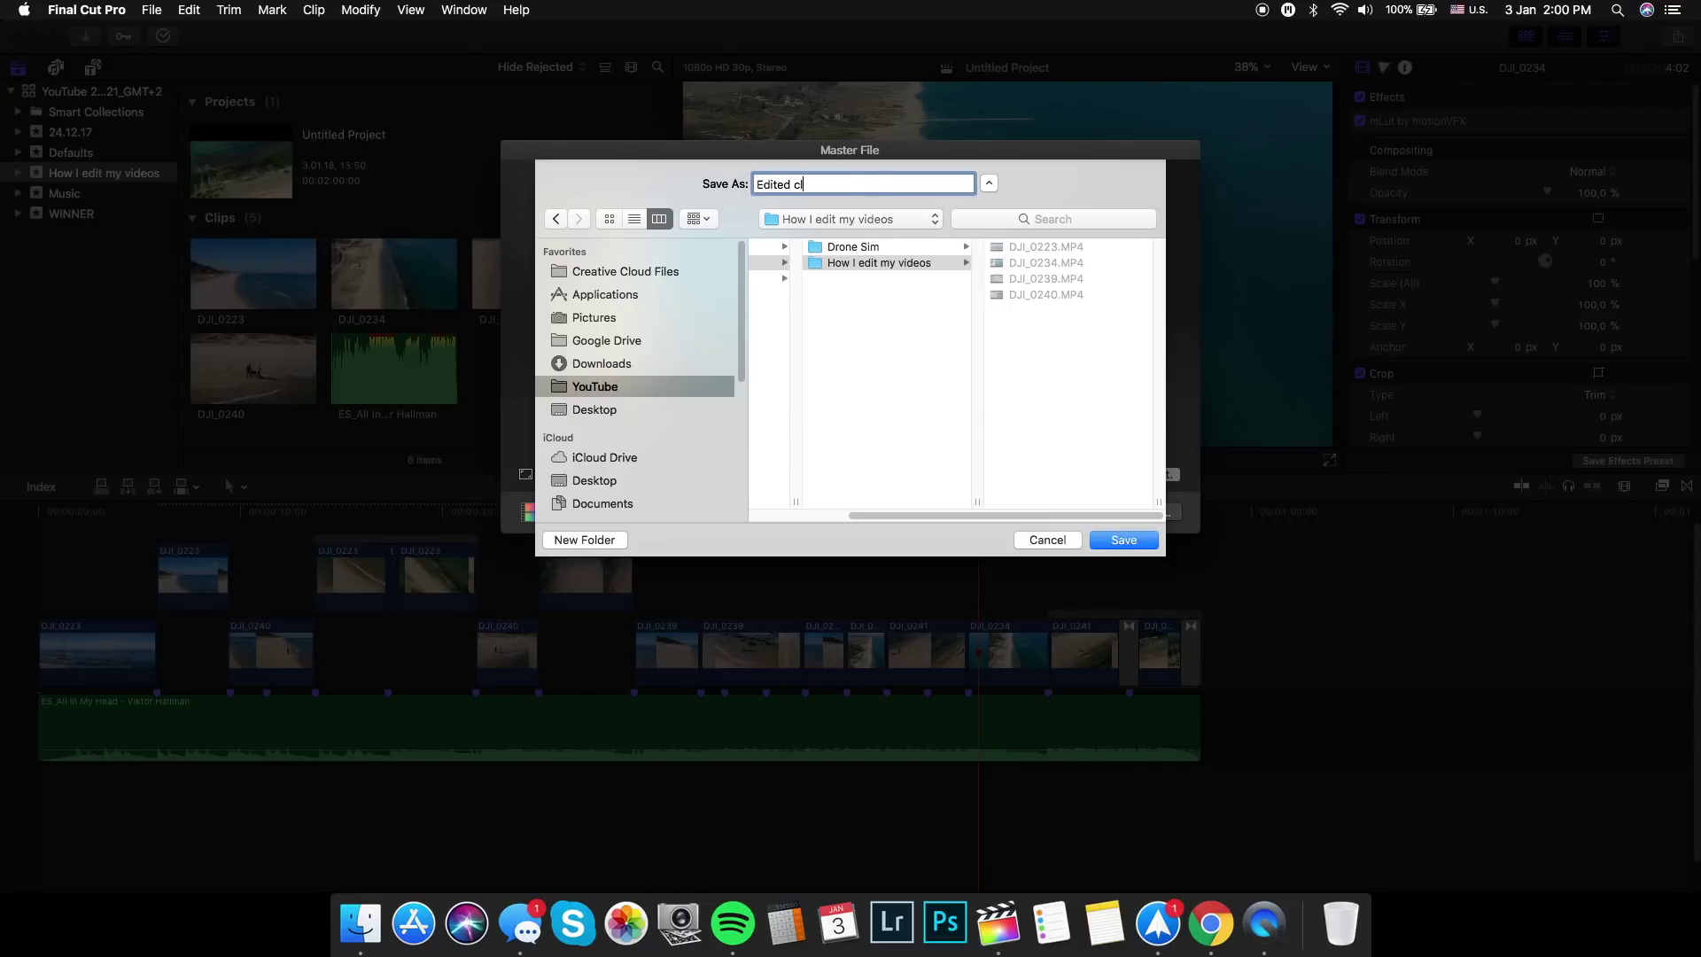
pyautogui.write('ip')
pyautogui.click(1126, 547)
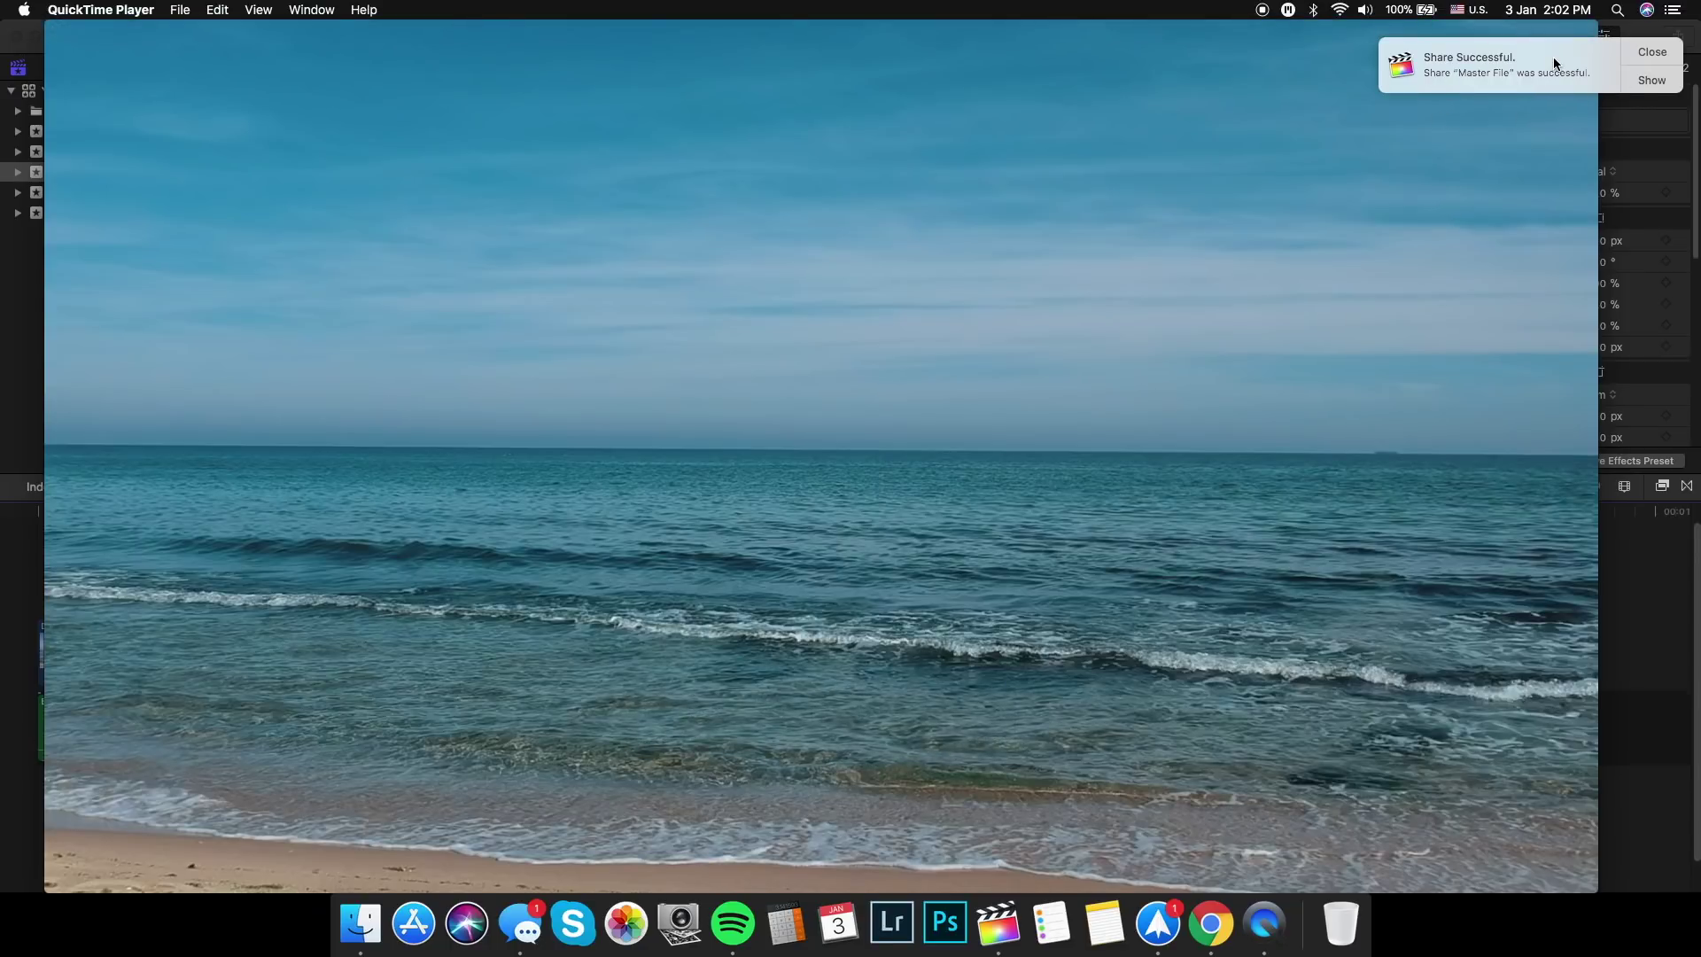
# - Dismiss the Share Successful notification
pyautogui.click(1652, 53)
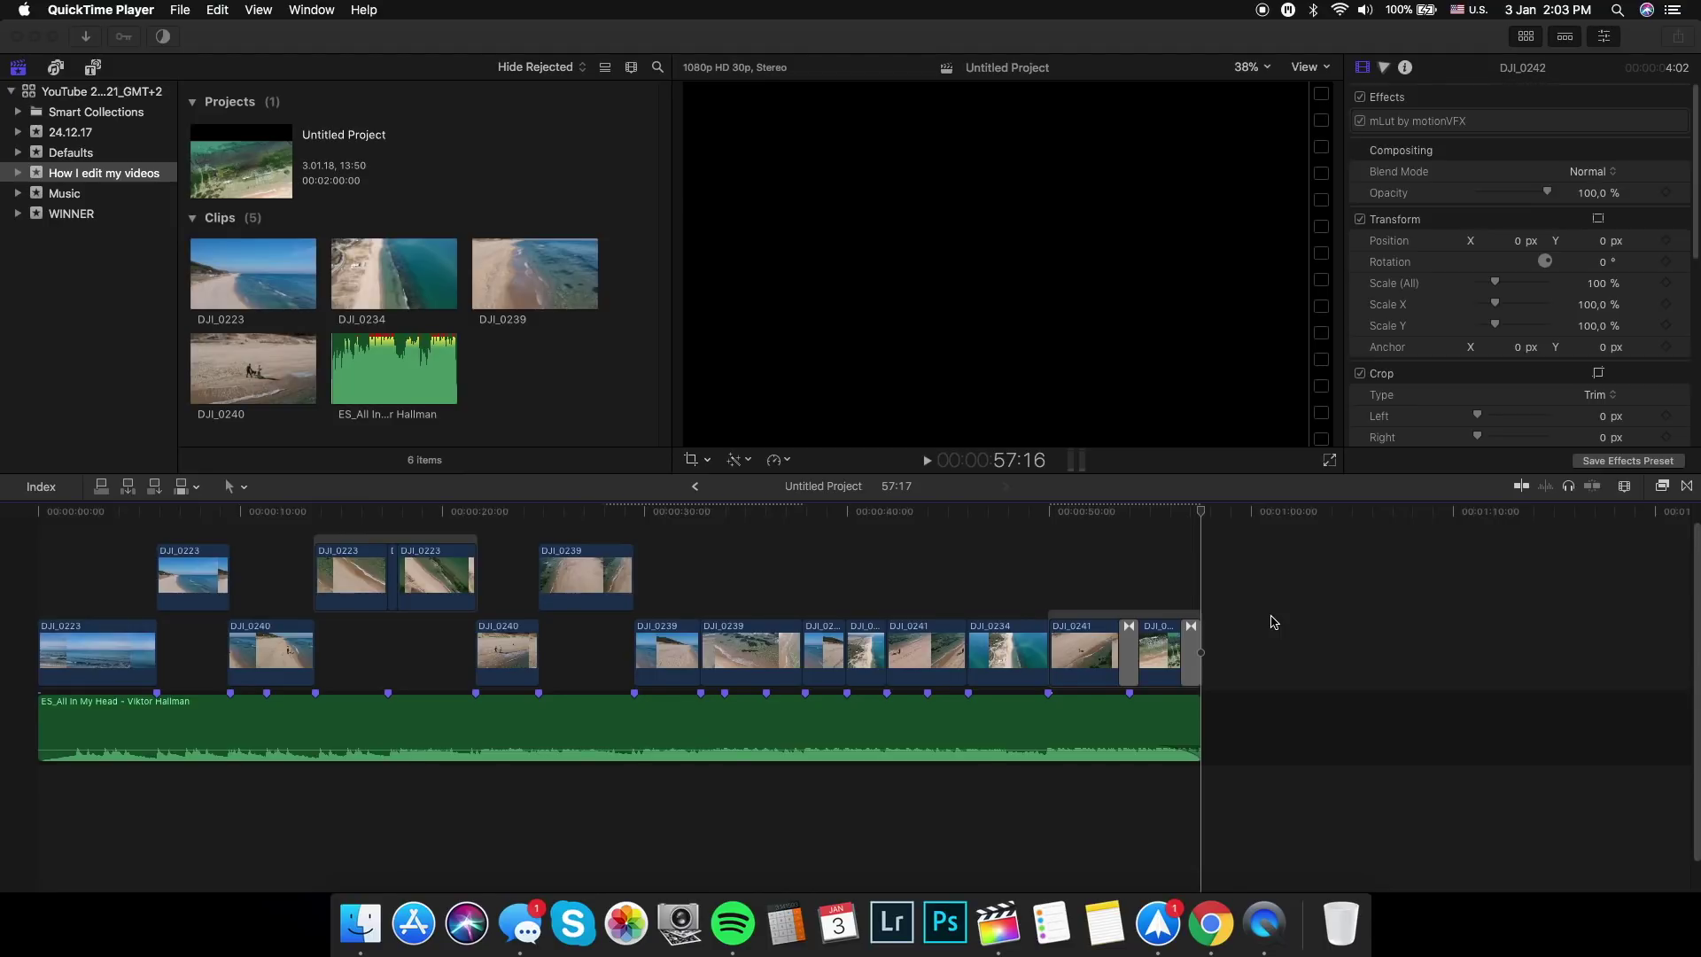
# - Preview frames between 15:20 and 19:29 around DJI_0223 on the timeline
pyautogui.scroll(1, 404, 589)
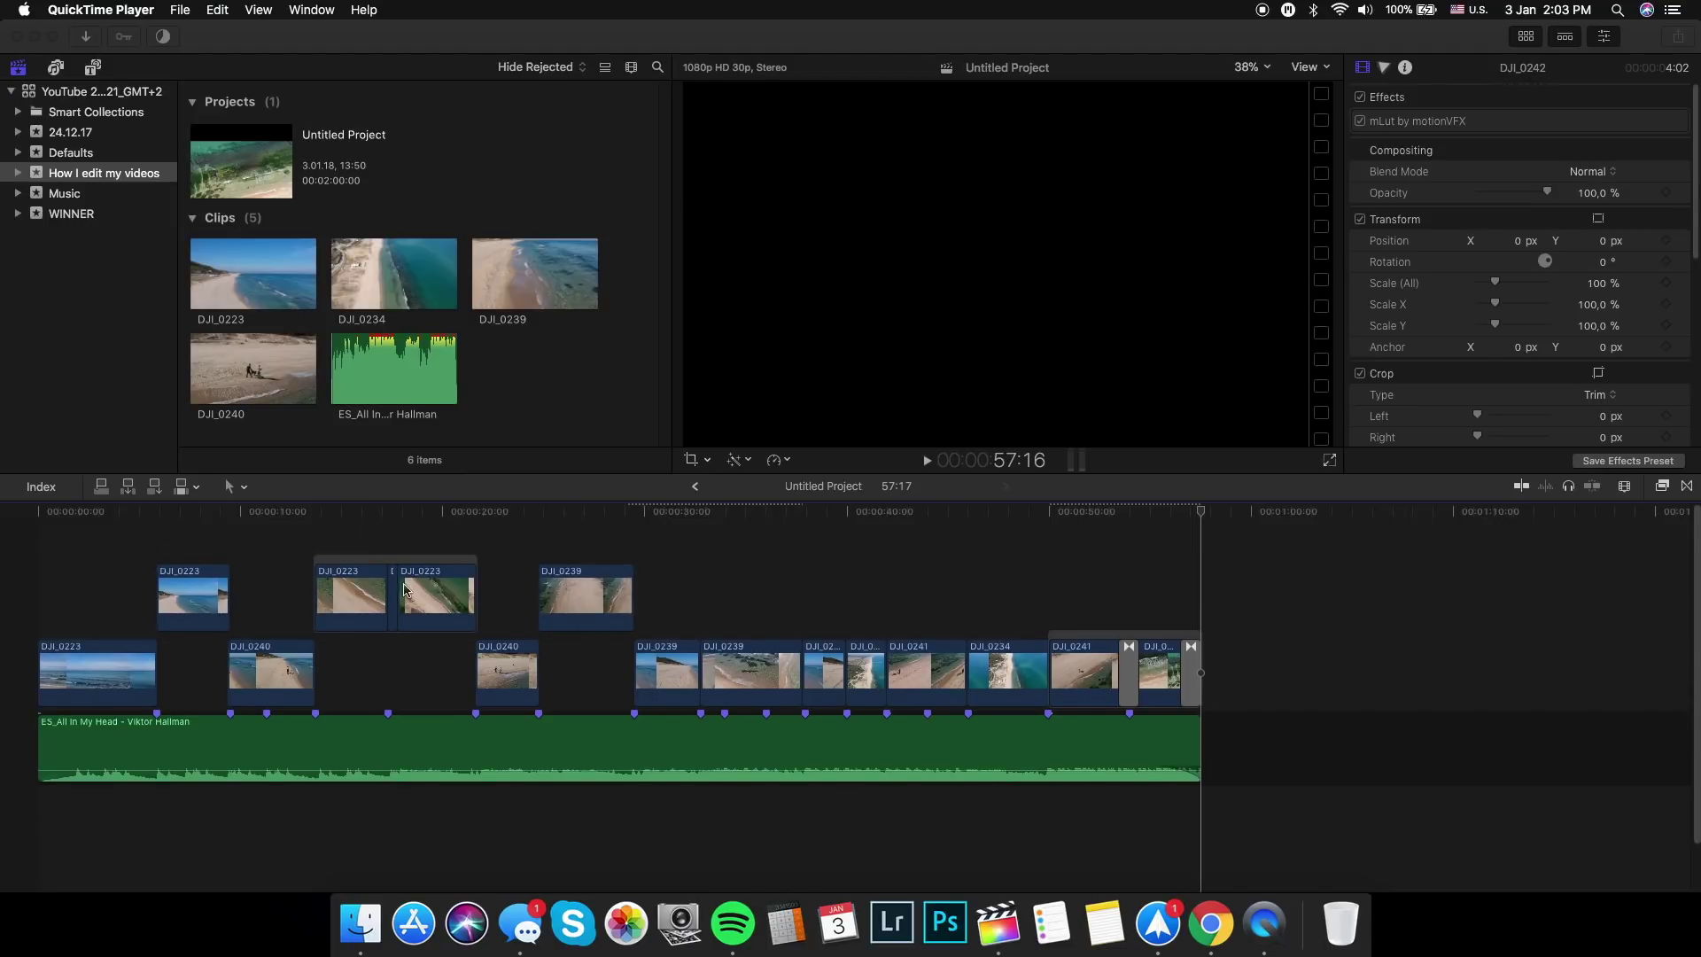
pyautogui.click(345, 540)
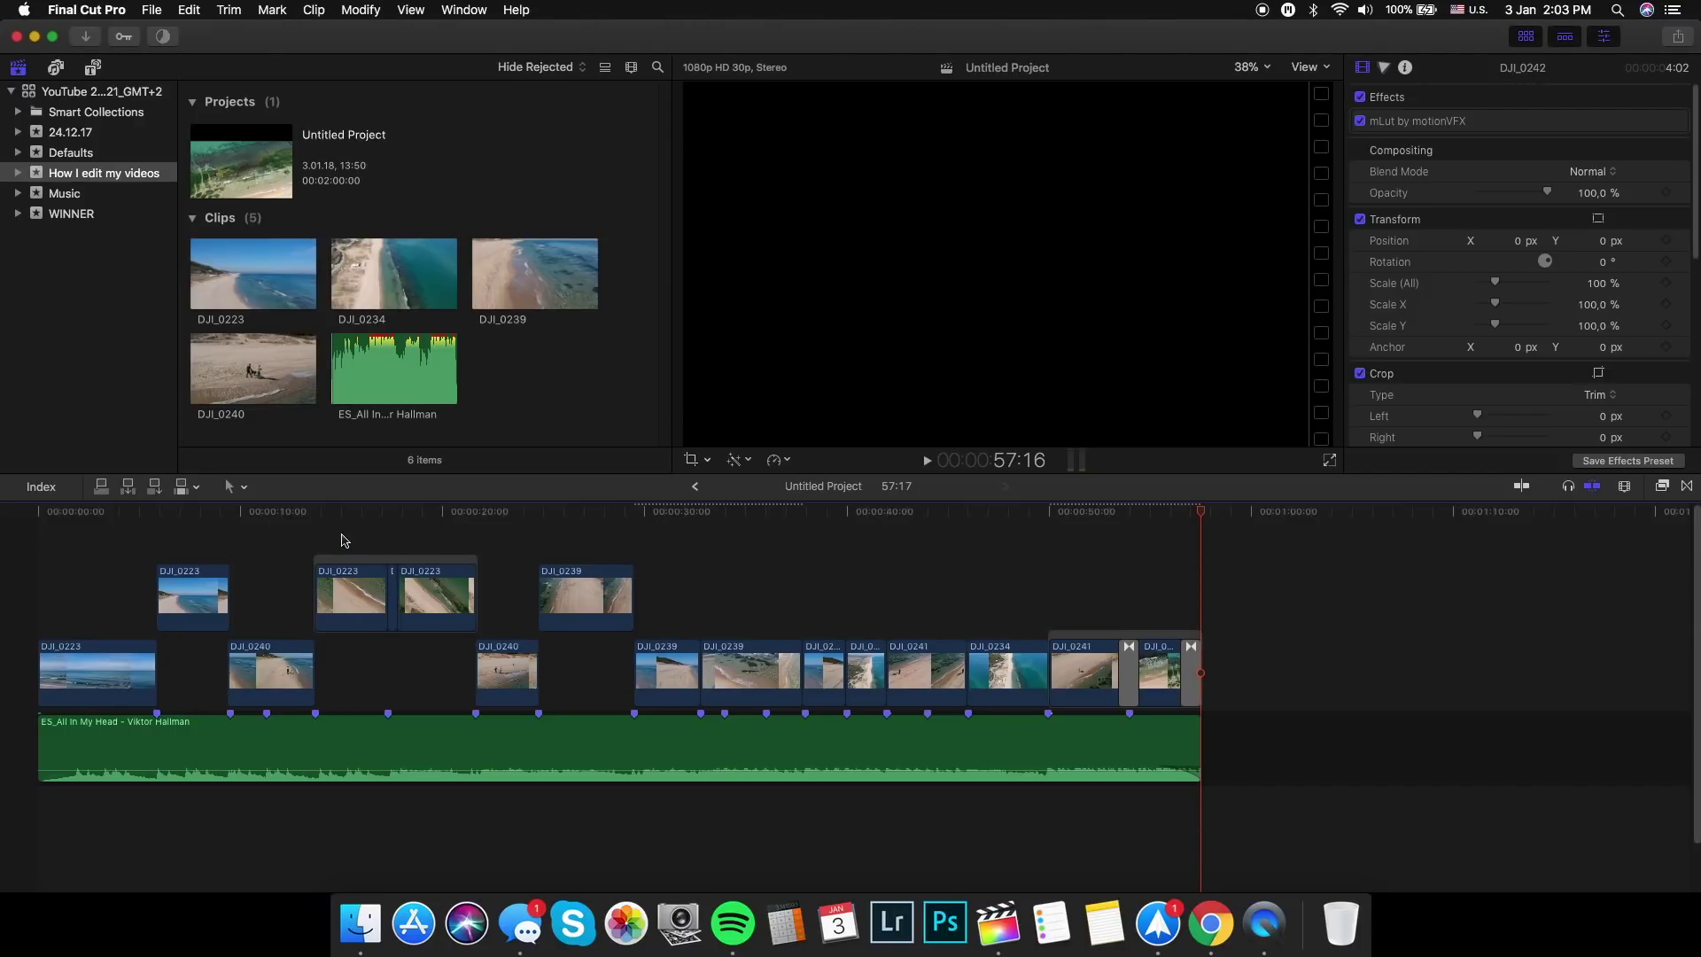
pyautogui.click(354, 539)
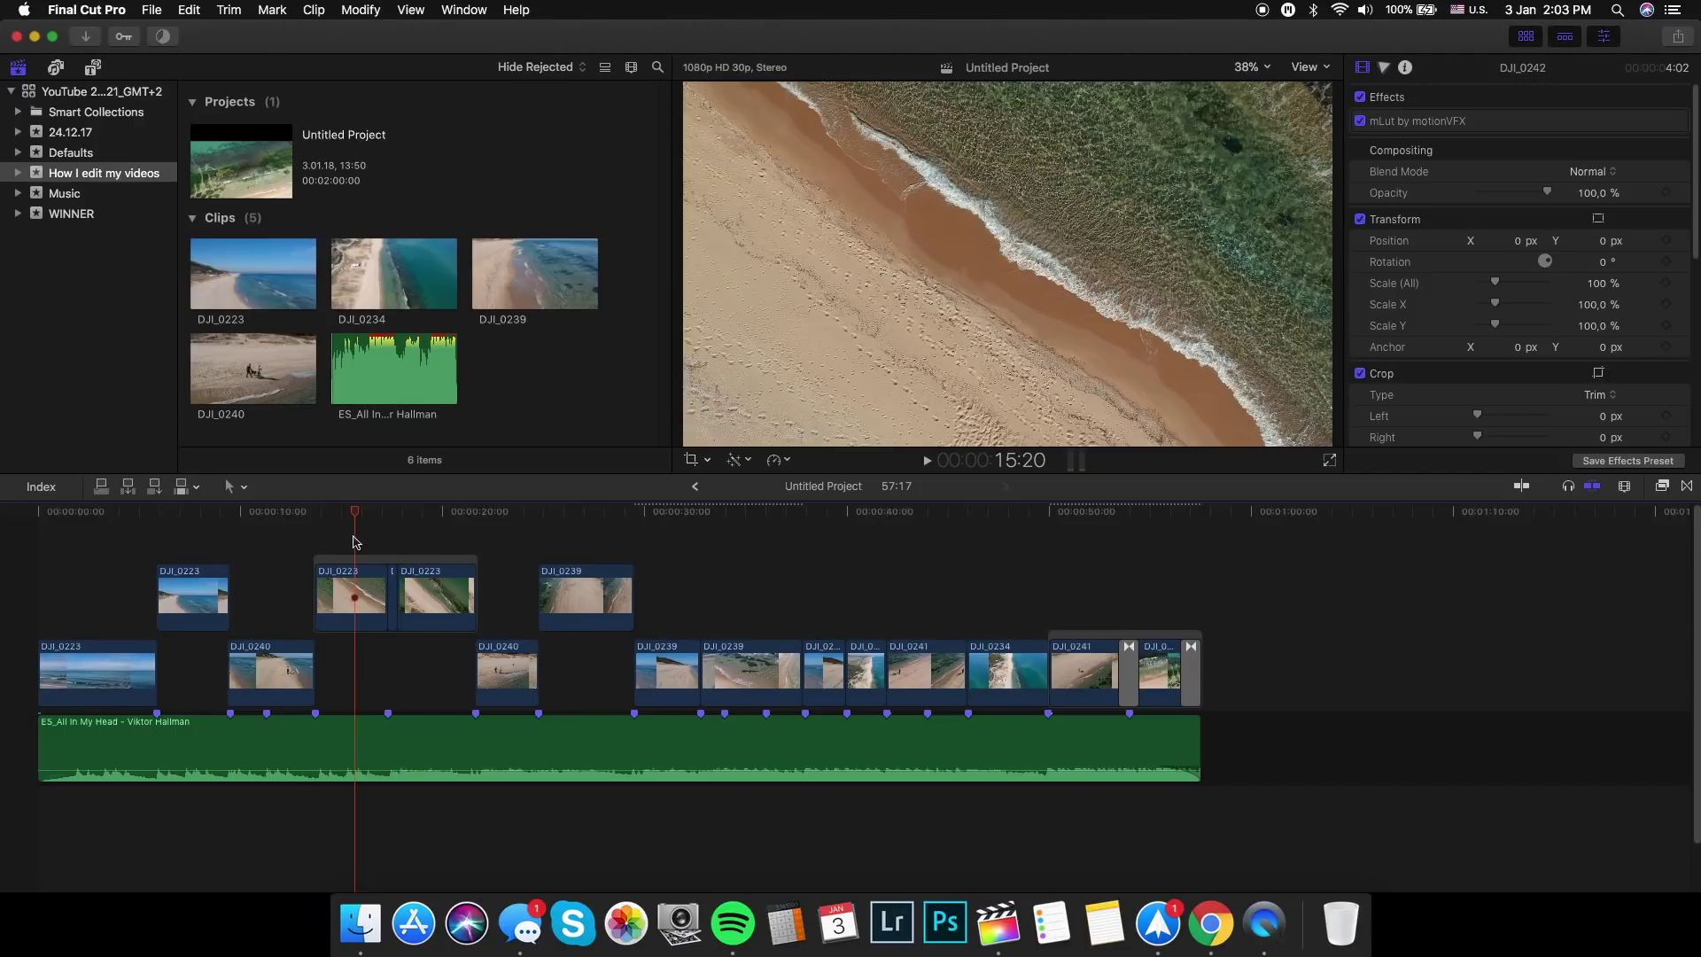
pyautogui.click(427, 540)
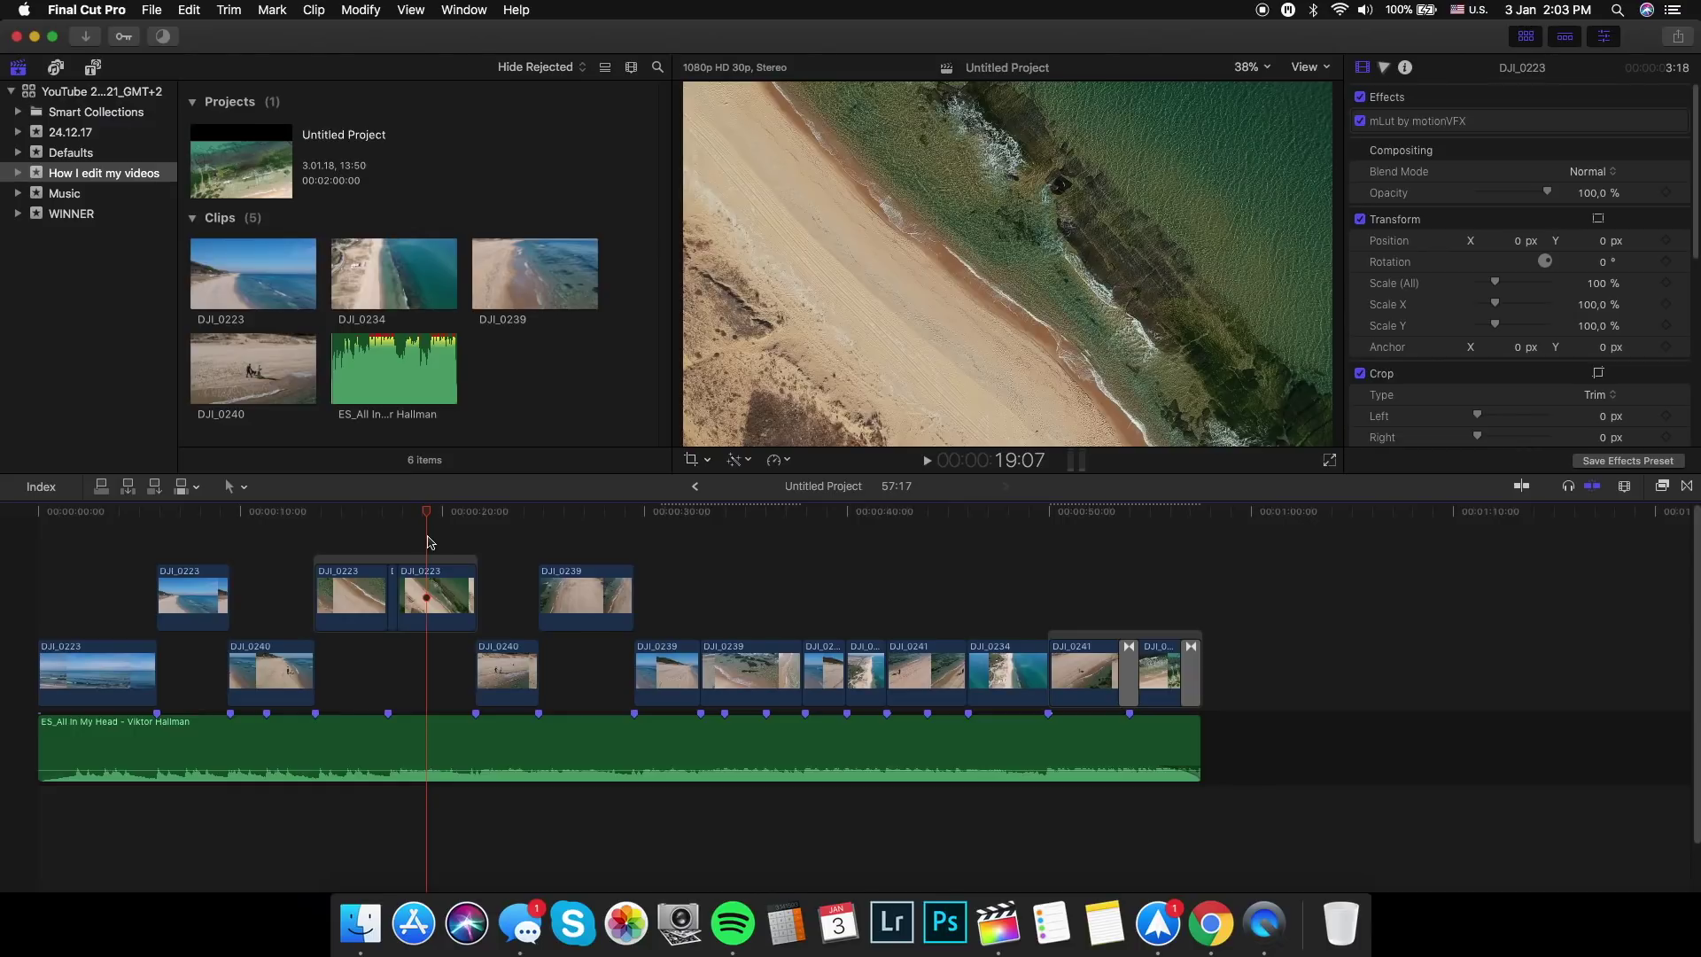
pyautogui.click(443, 540)
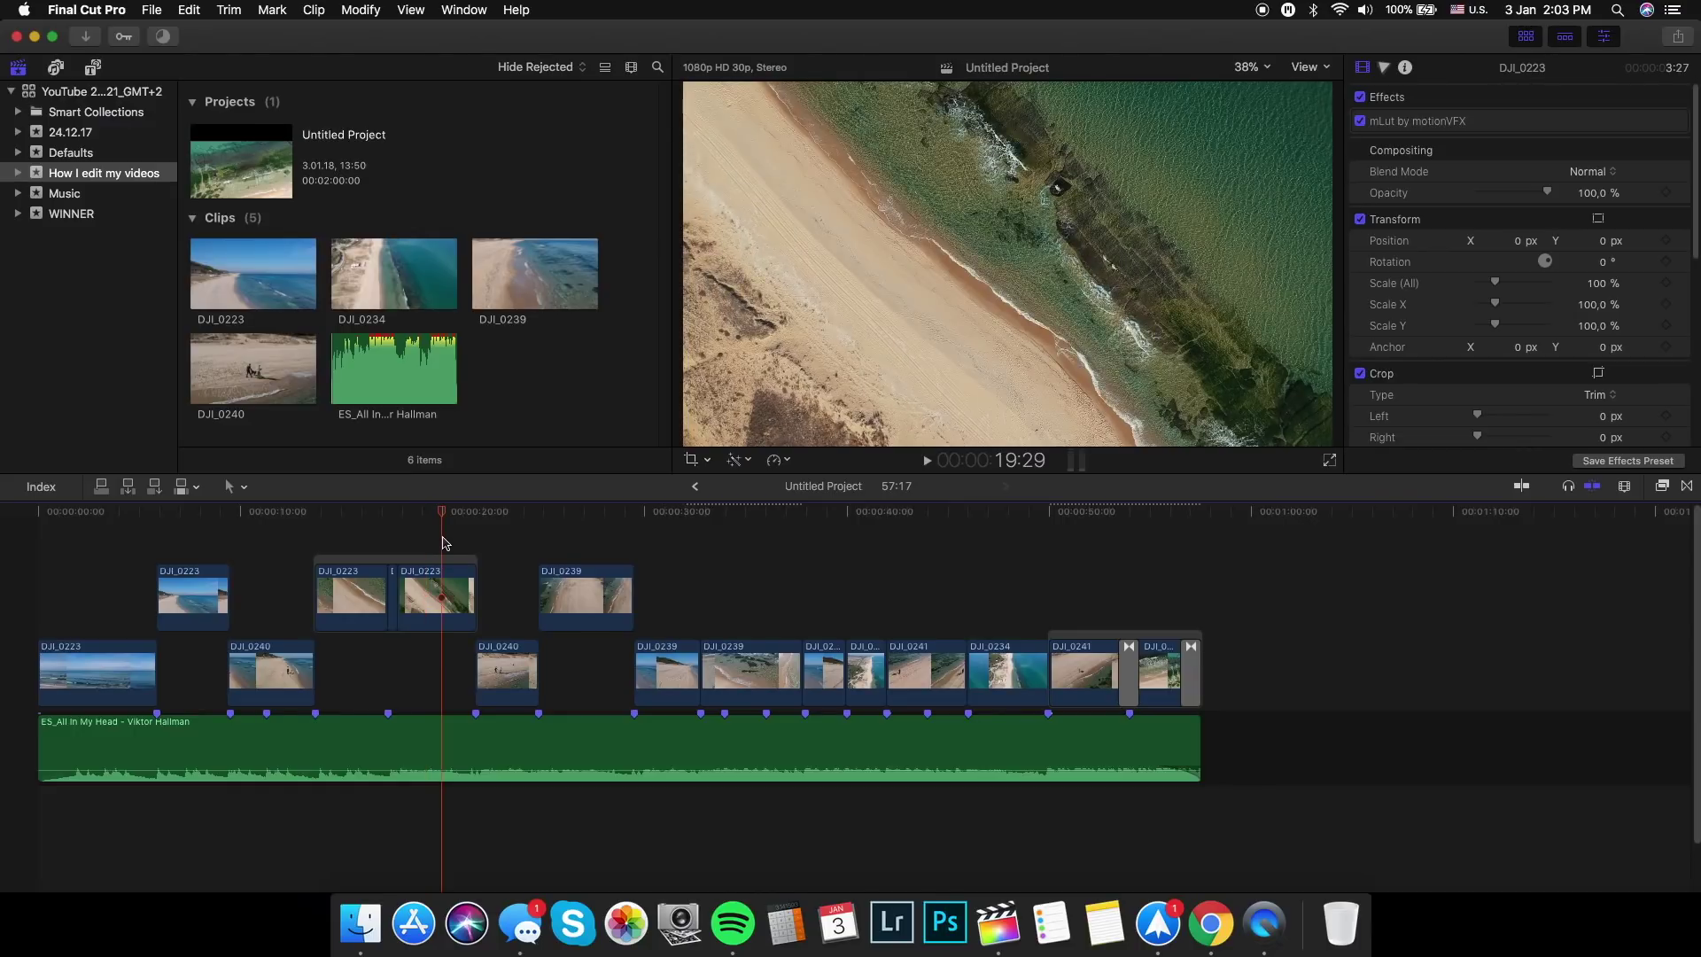
pyautogui.click(422, 542)
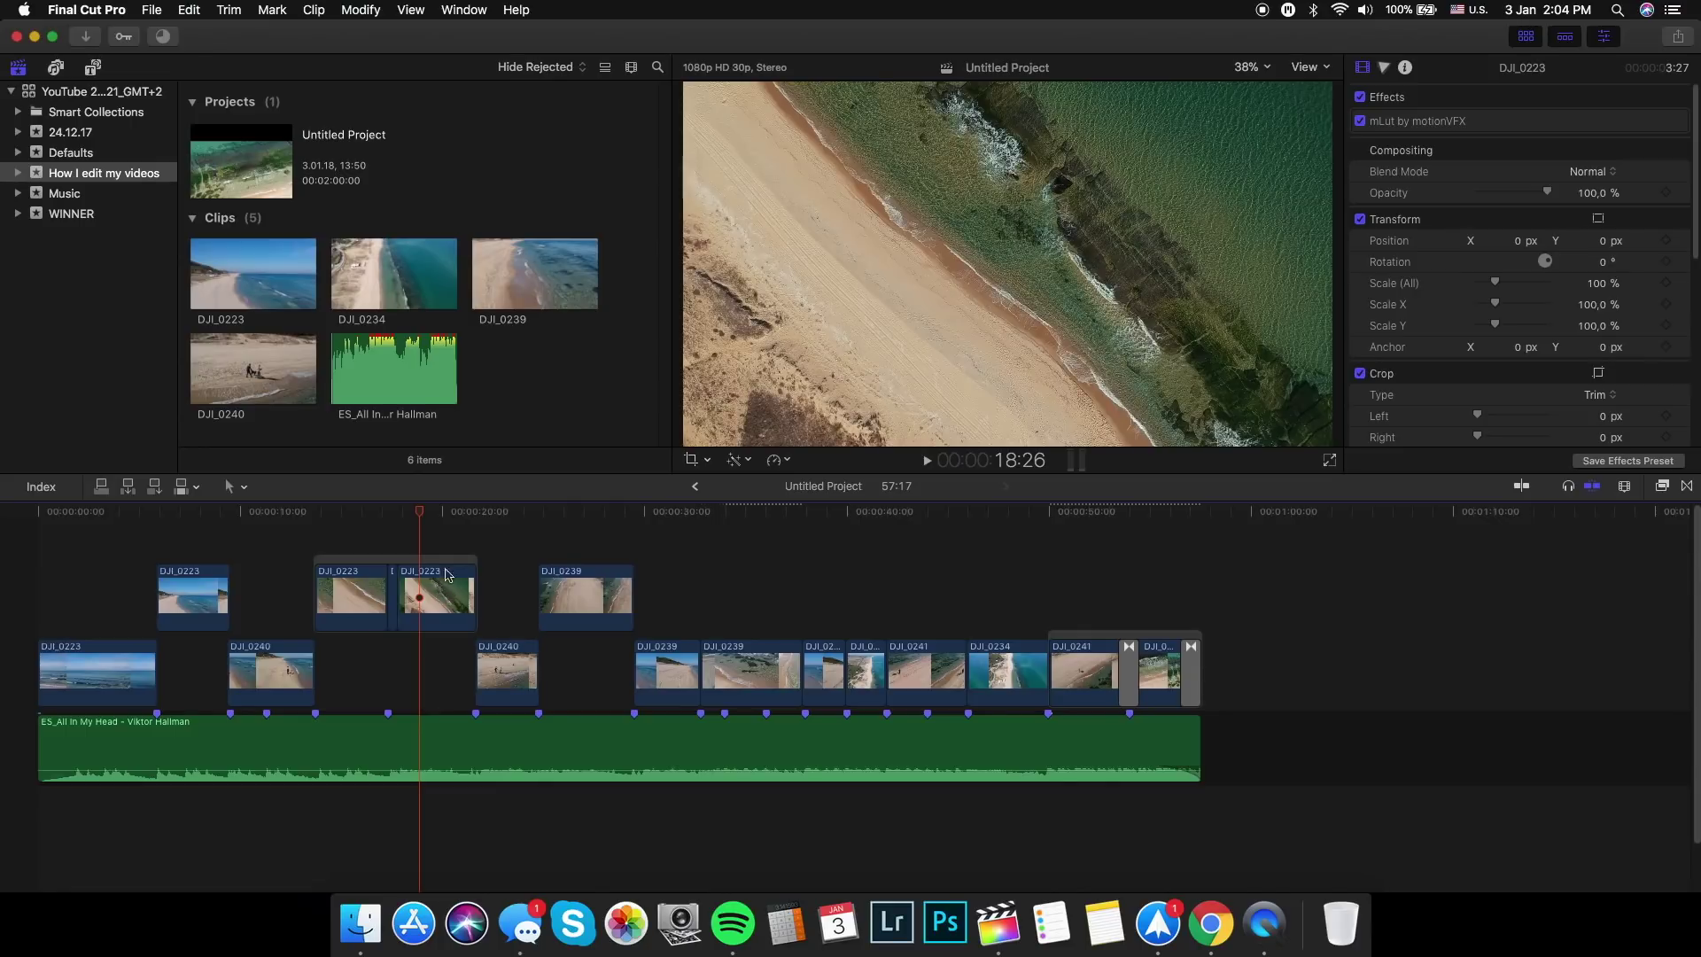
# - Preview later frames from 42:15 to 55:02, then settle on 19:09 in DJI_0223
pyautogui.click(899, 620)
pyautogui.click(977, 623)
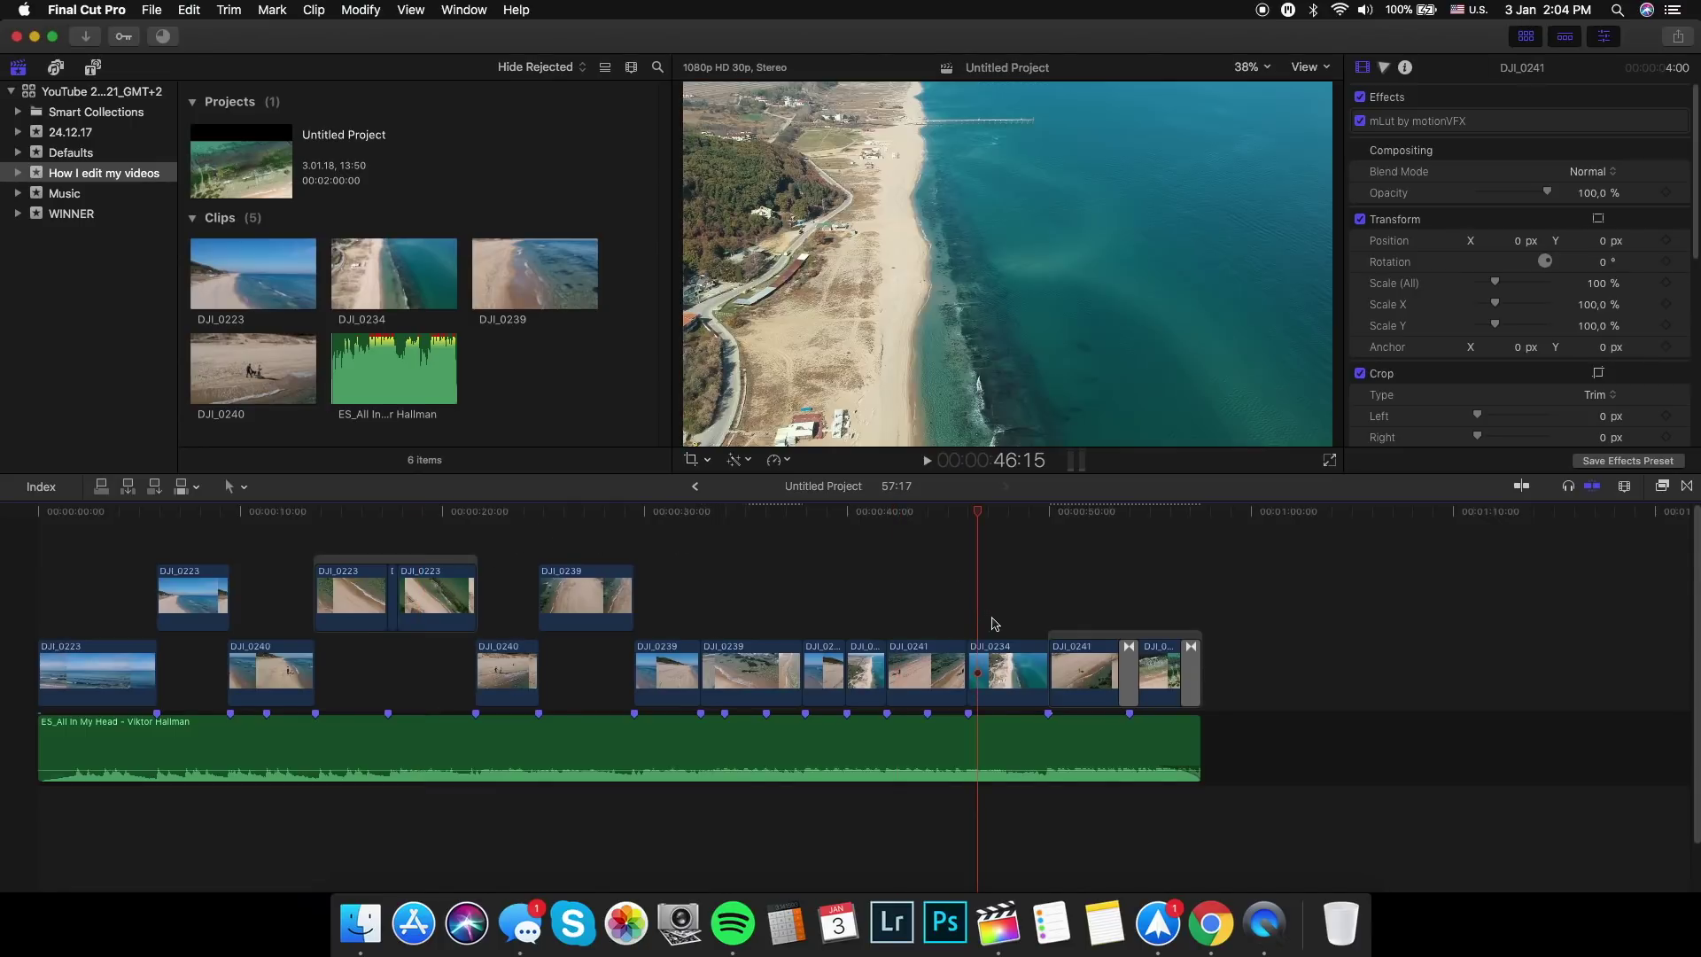
pyautogui.click(1004, 624)
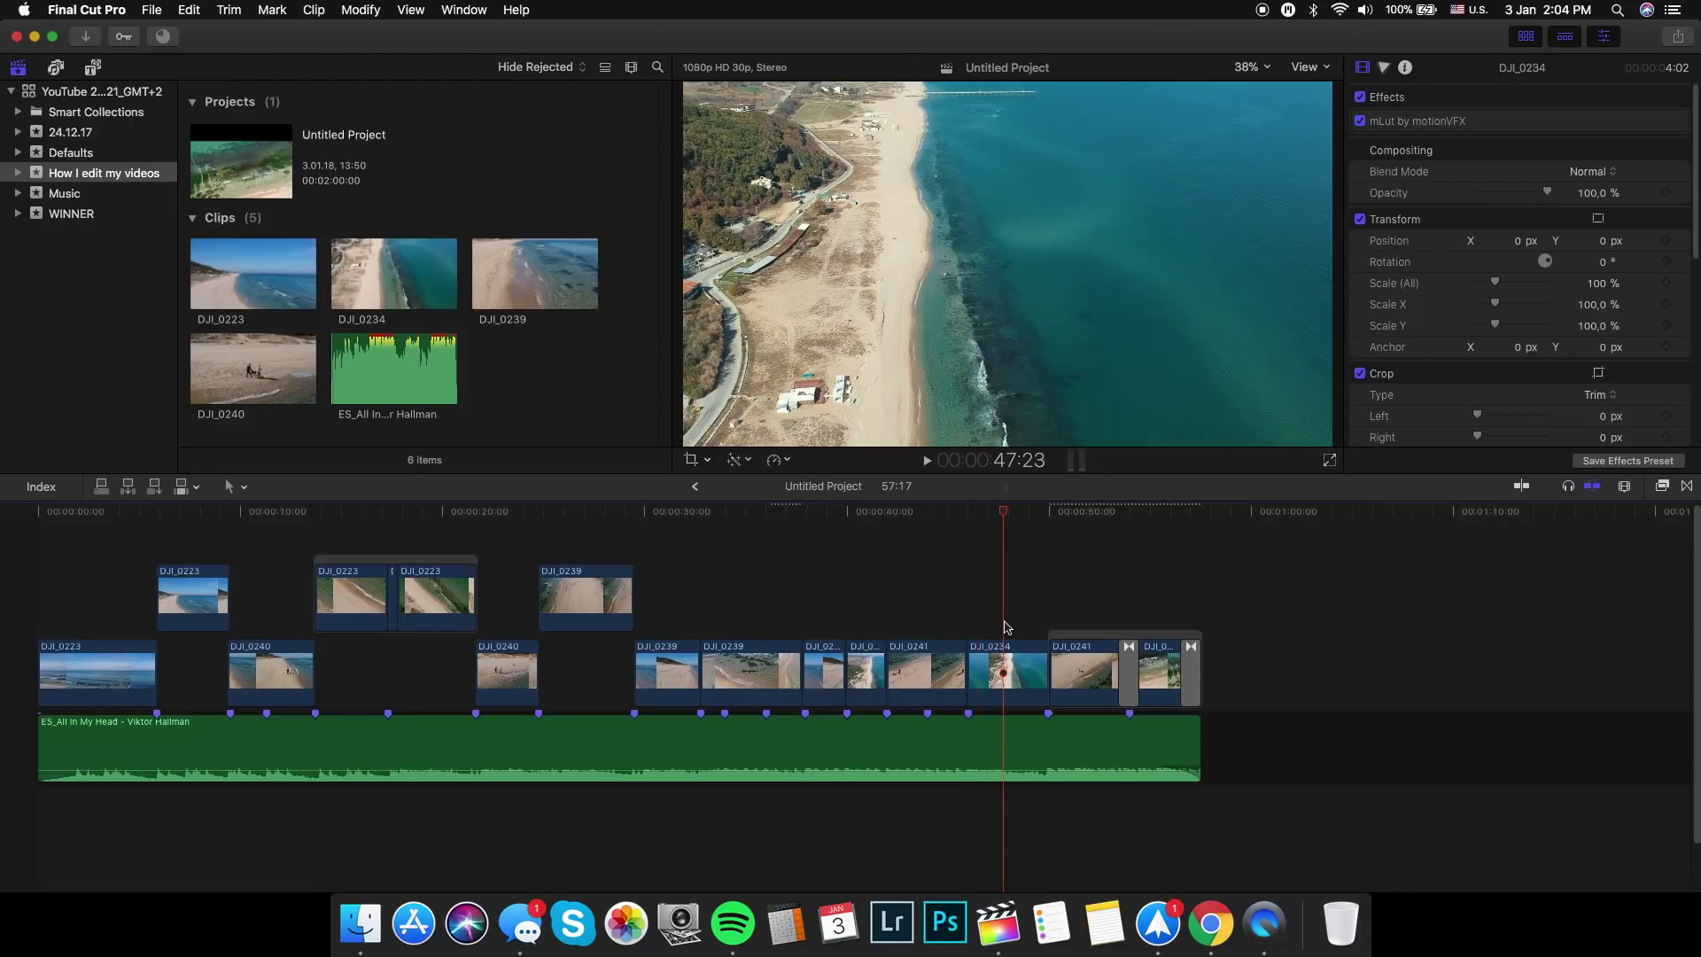
pyautogui.click(1080, 612)
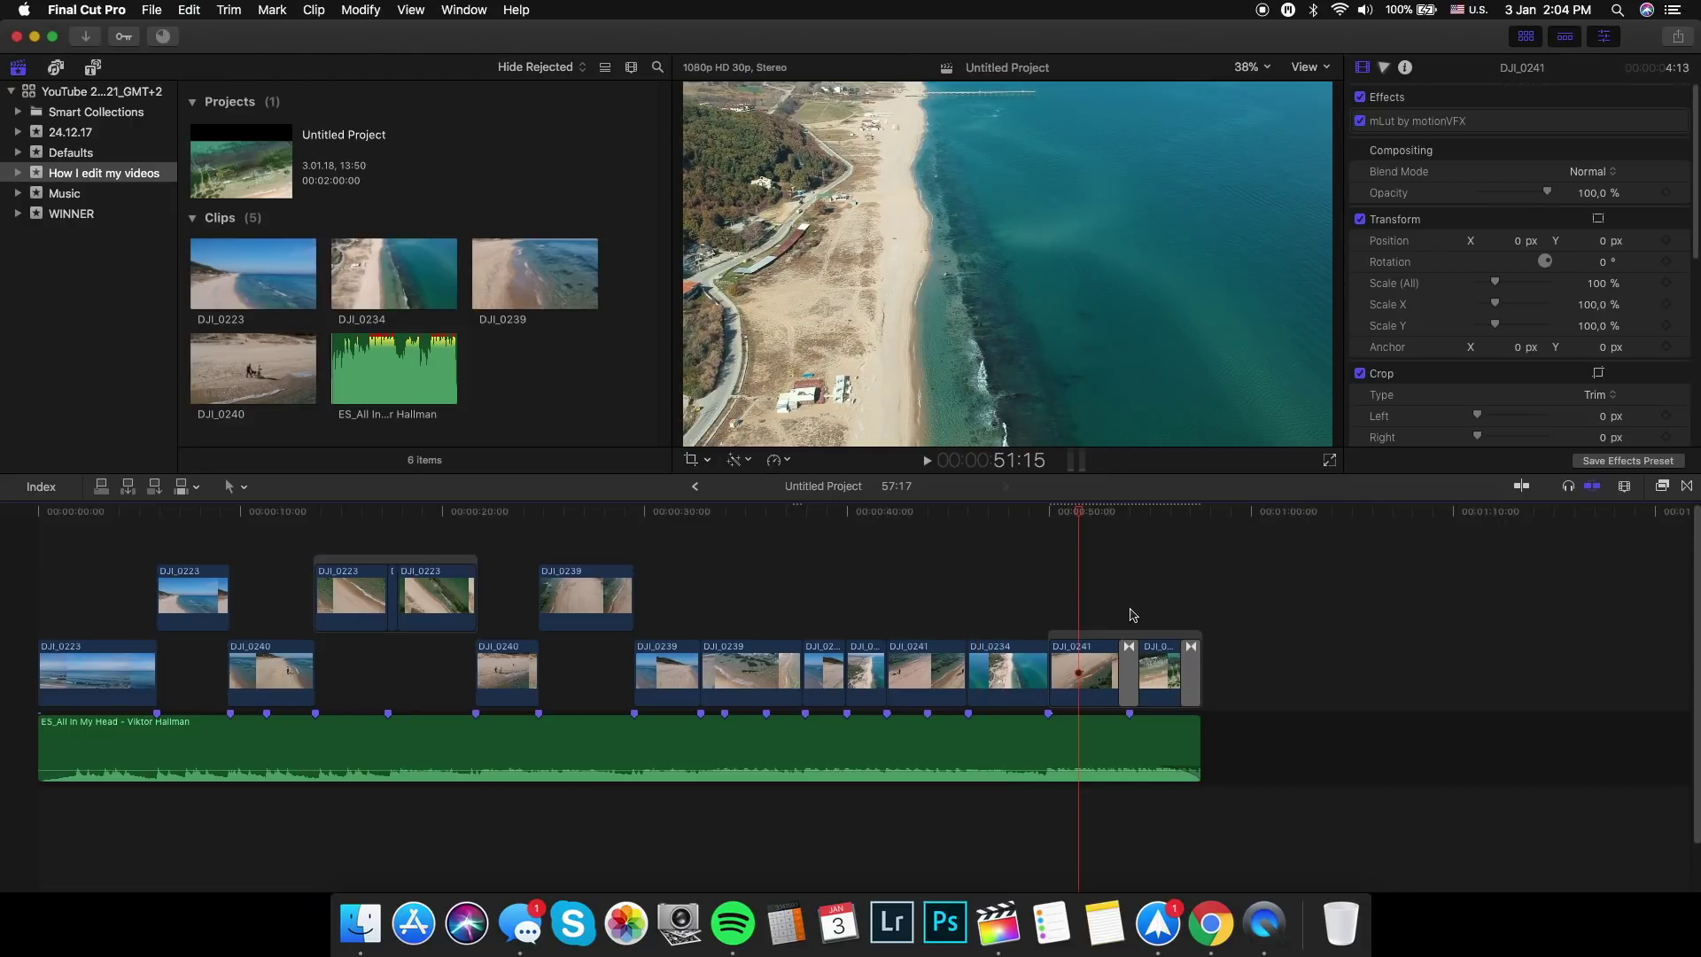
pyautogui.click(1153, 609)
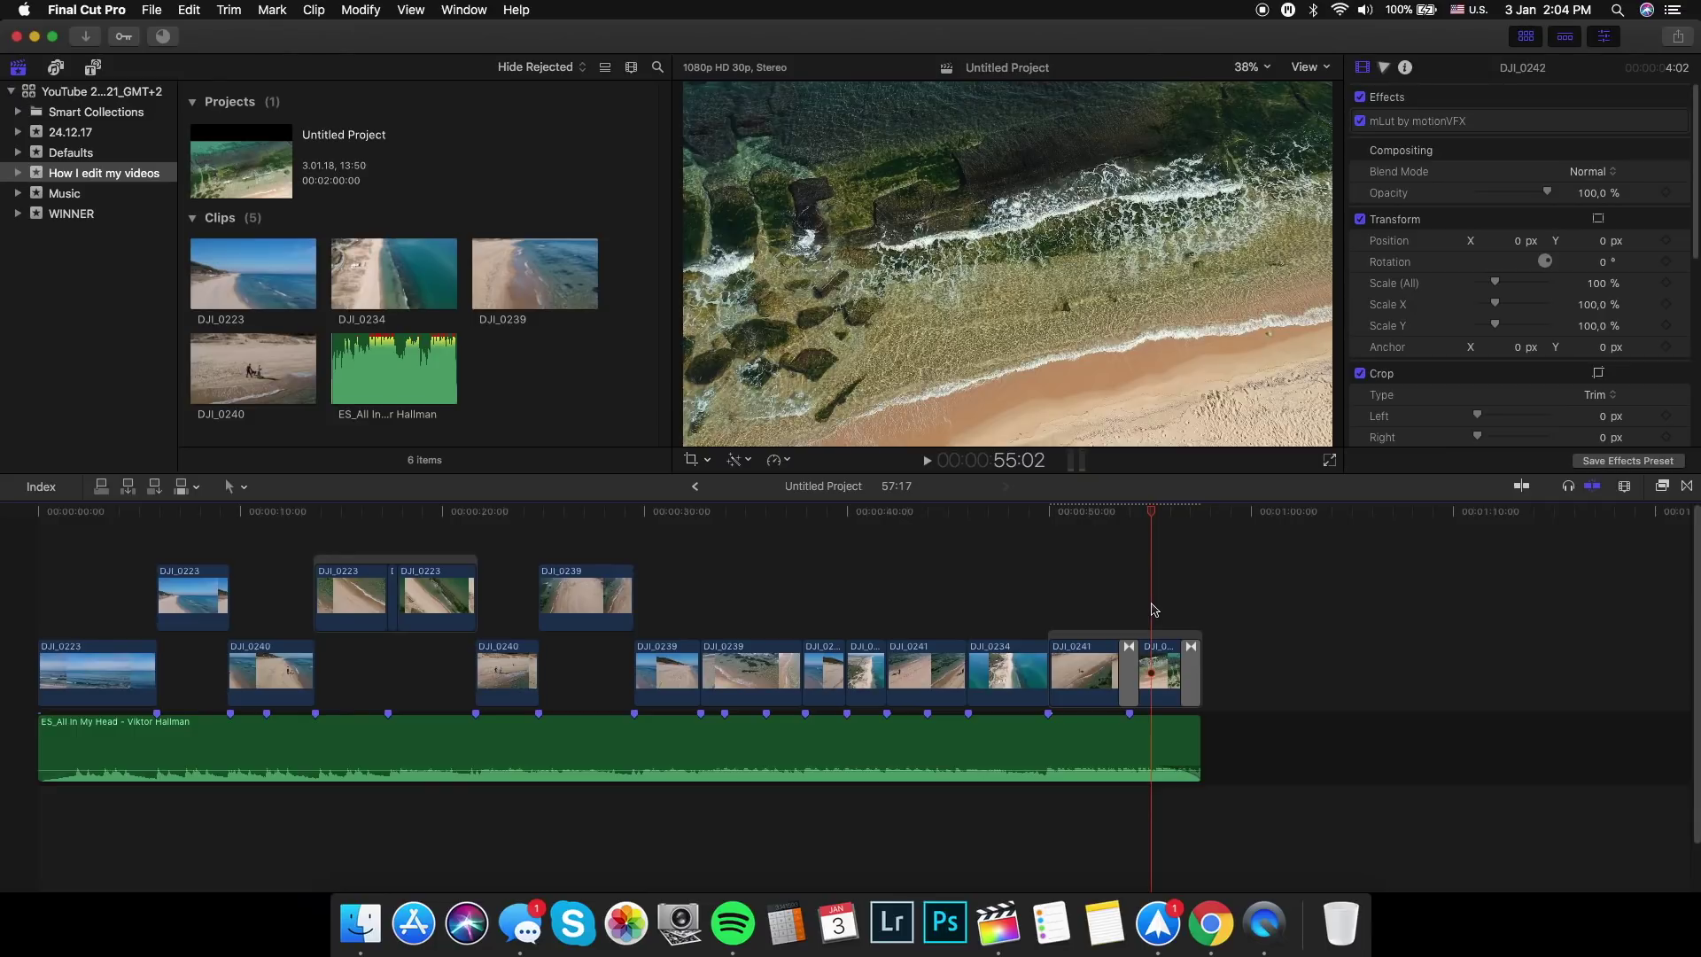
pyautogui.click(429, 544)
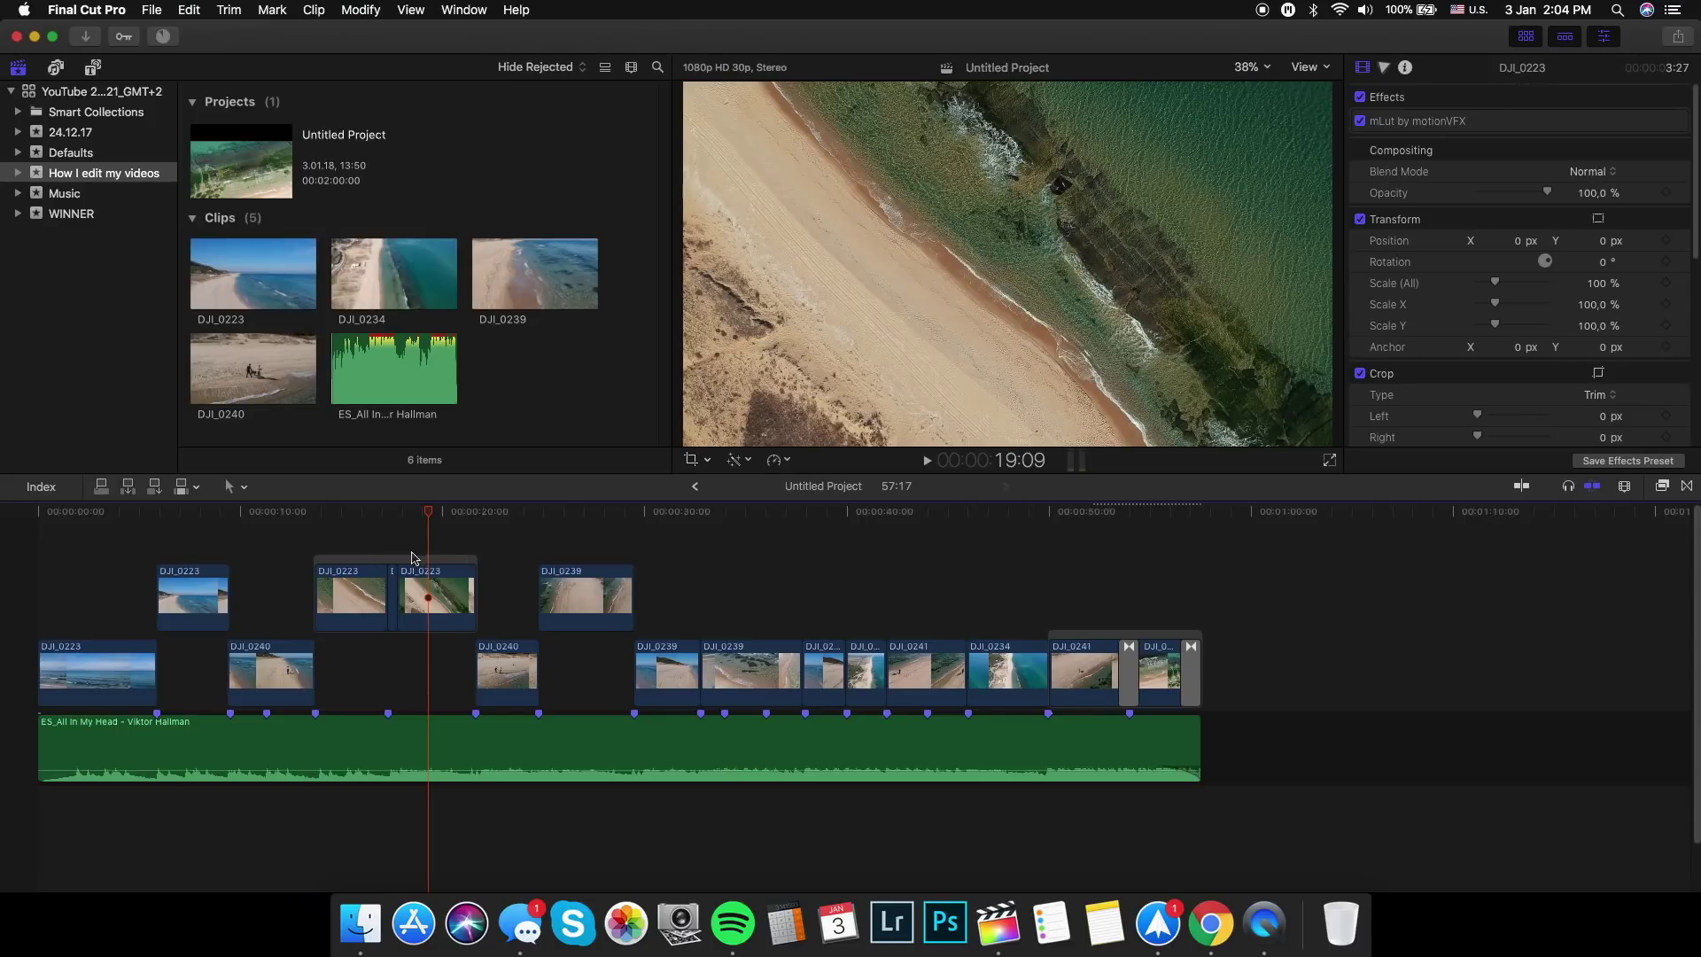
# - Save the current 19:09 frame as a PNG still named 'Thumnail_frame'
pyautogui.click(1677, 41)
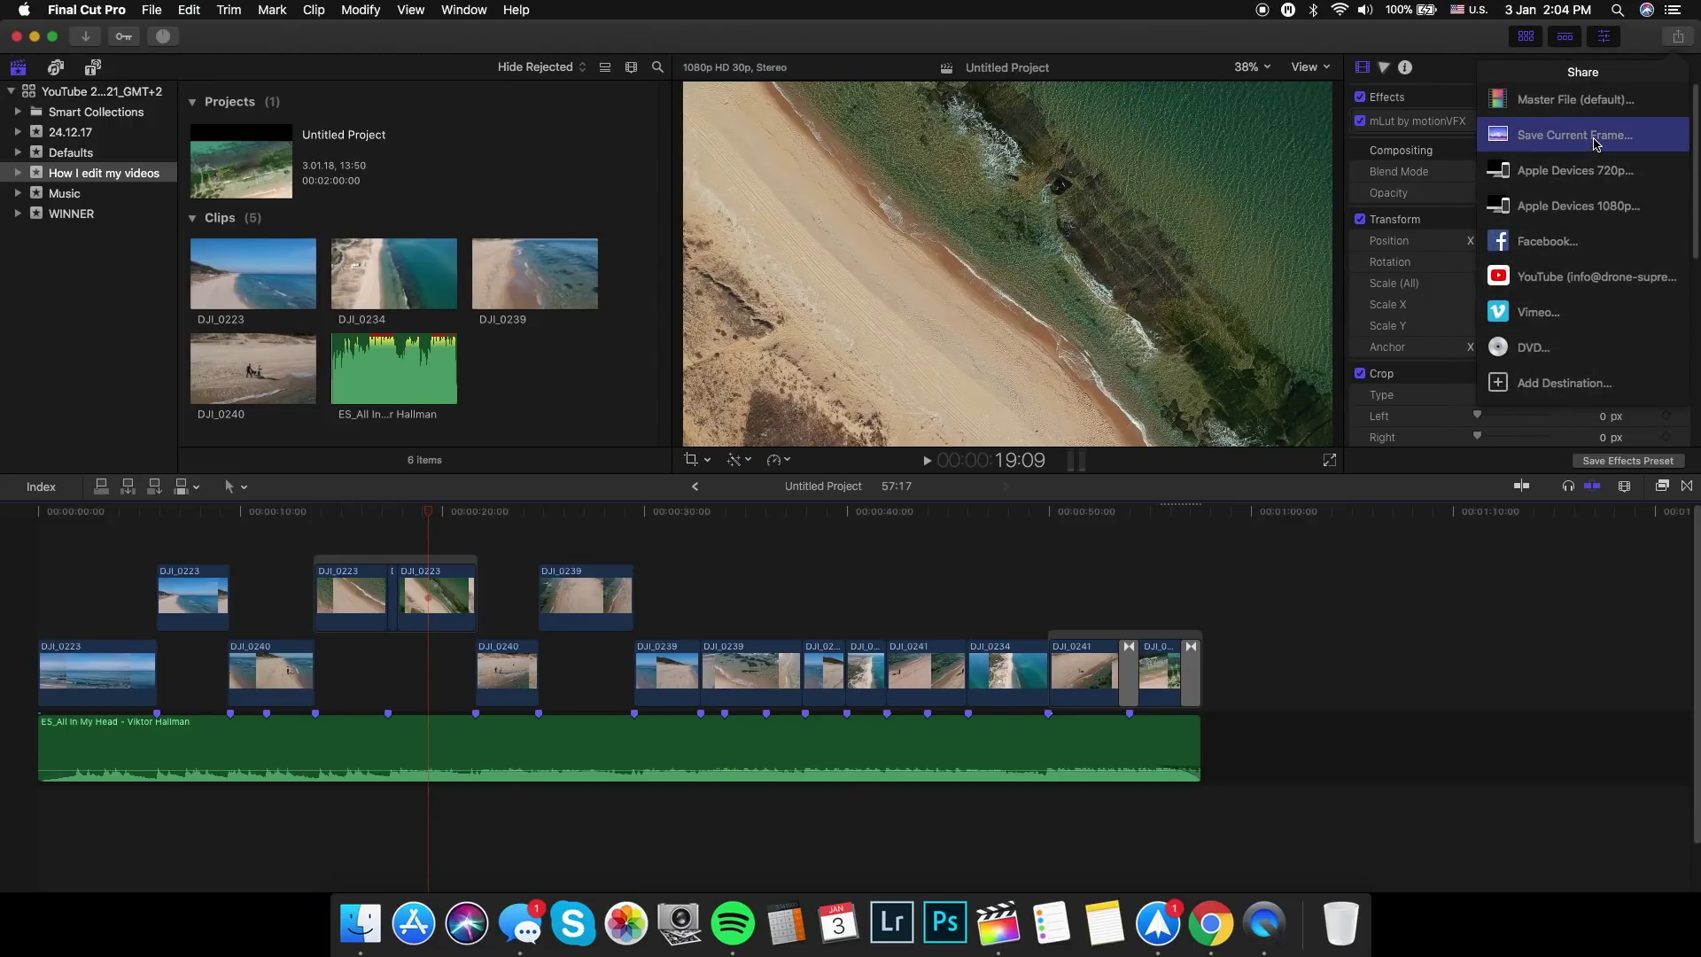
pyautogui.click(1595, 144)
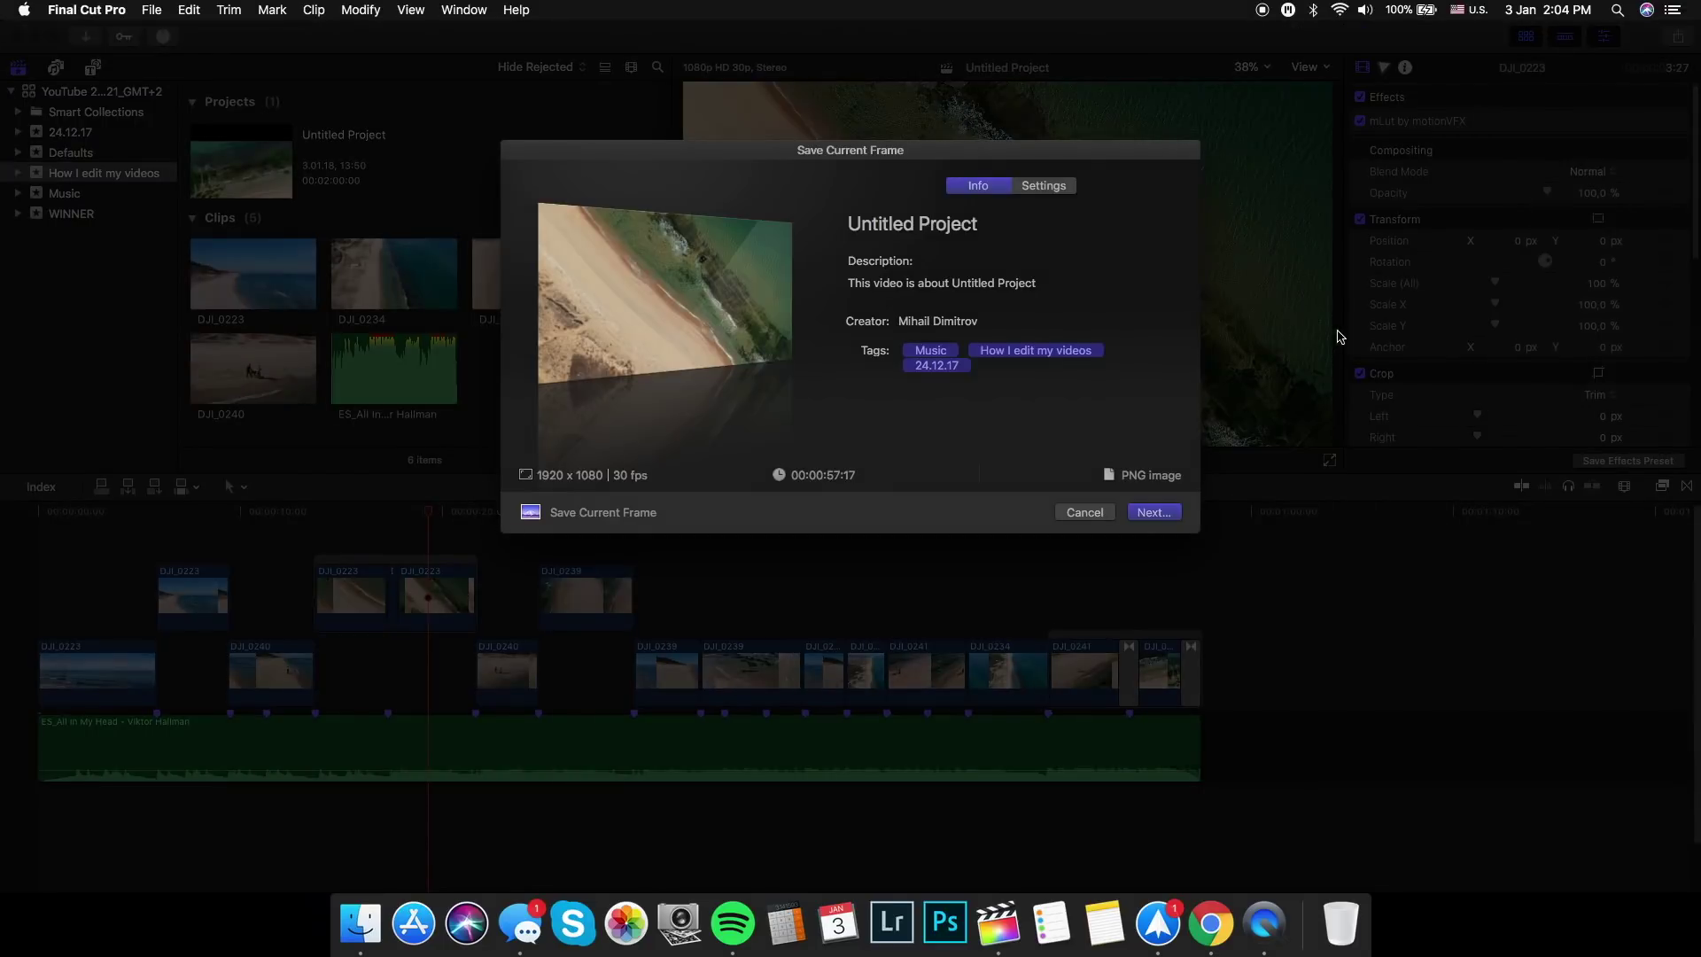
pyautogui.click(1153, 512)
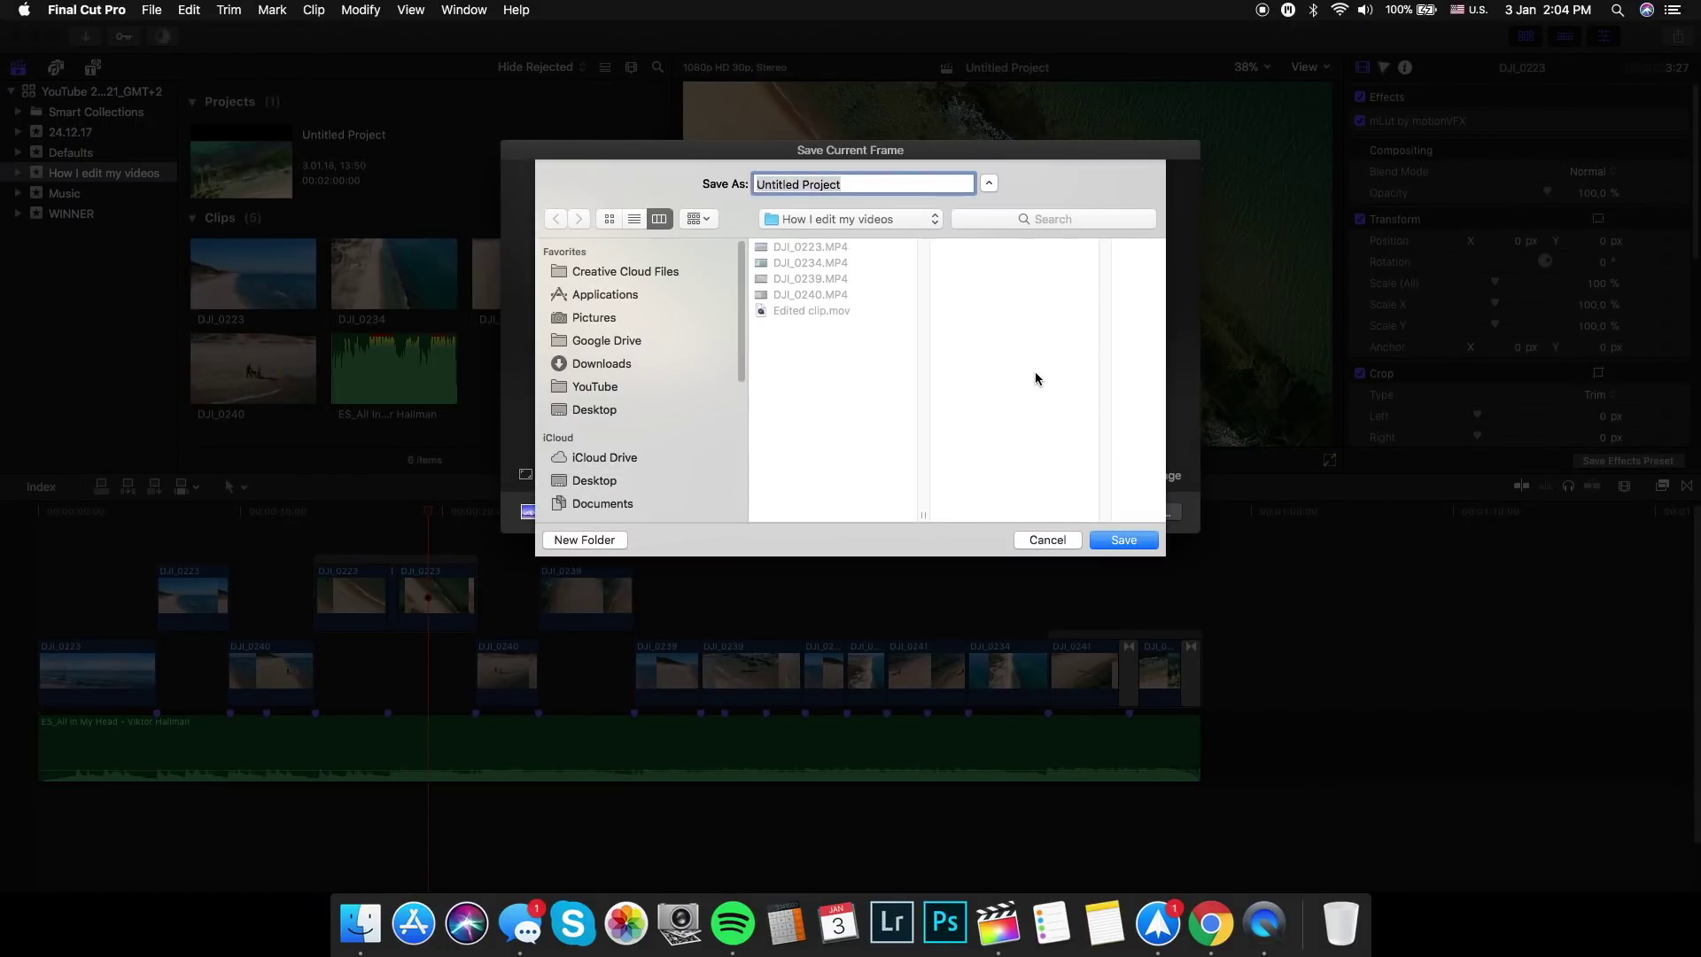
pyautogui.write('Thumnail_frame')
pyautogui.click(1123, 540)
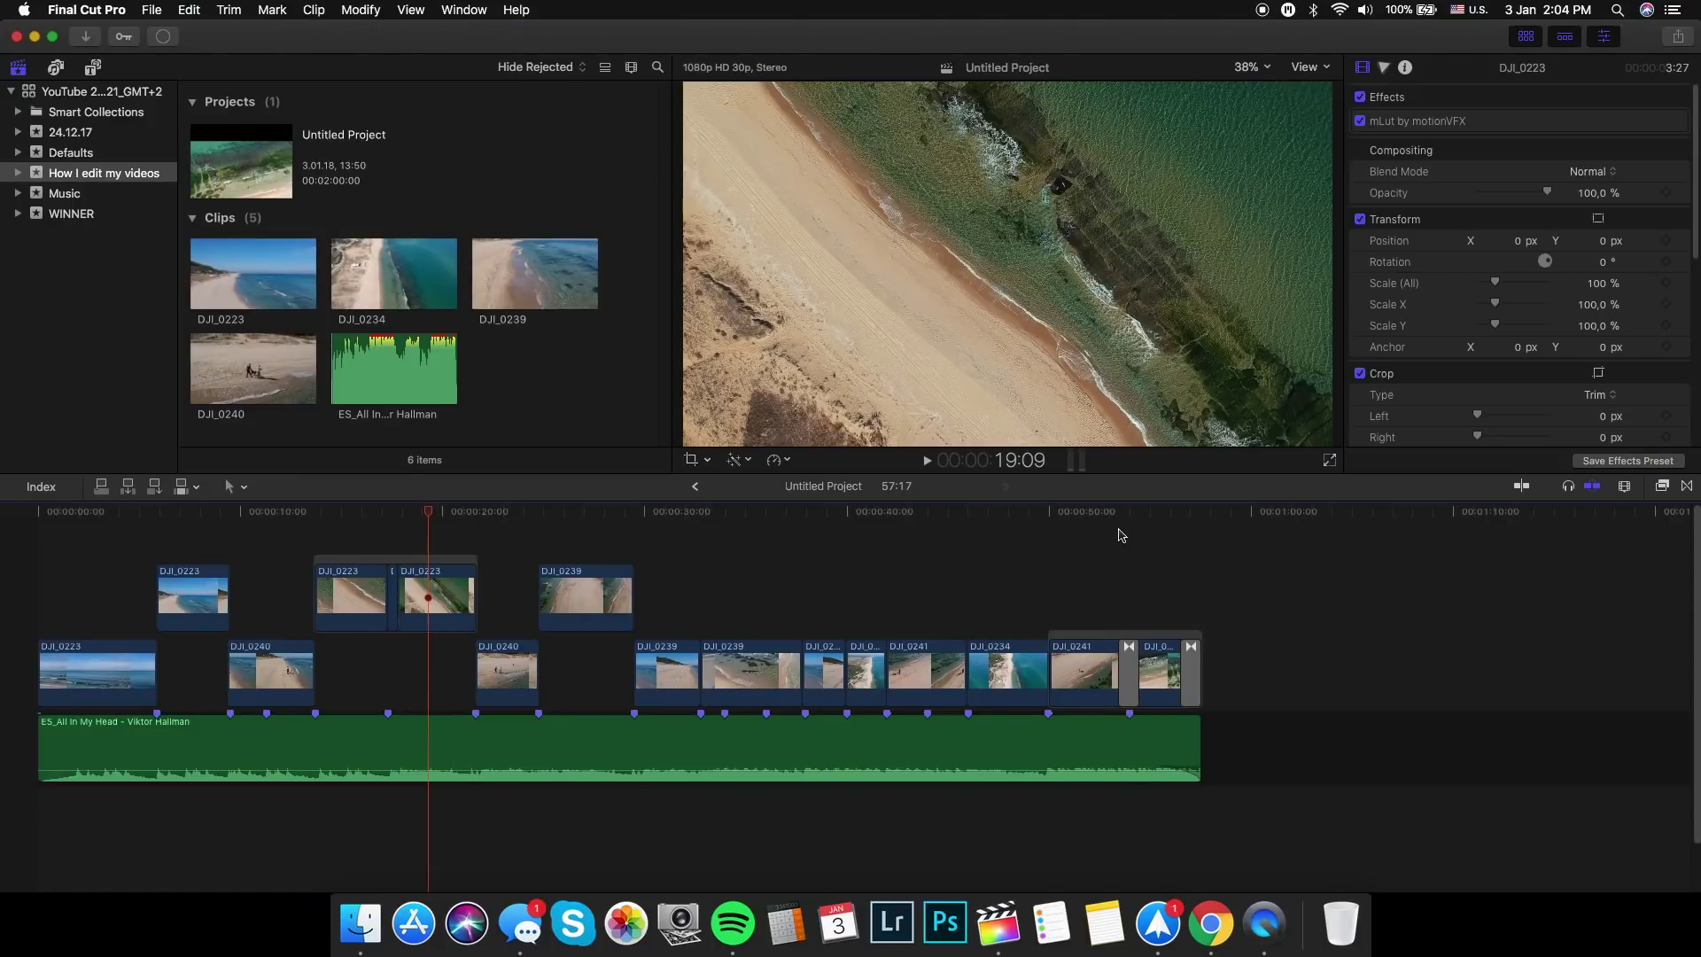